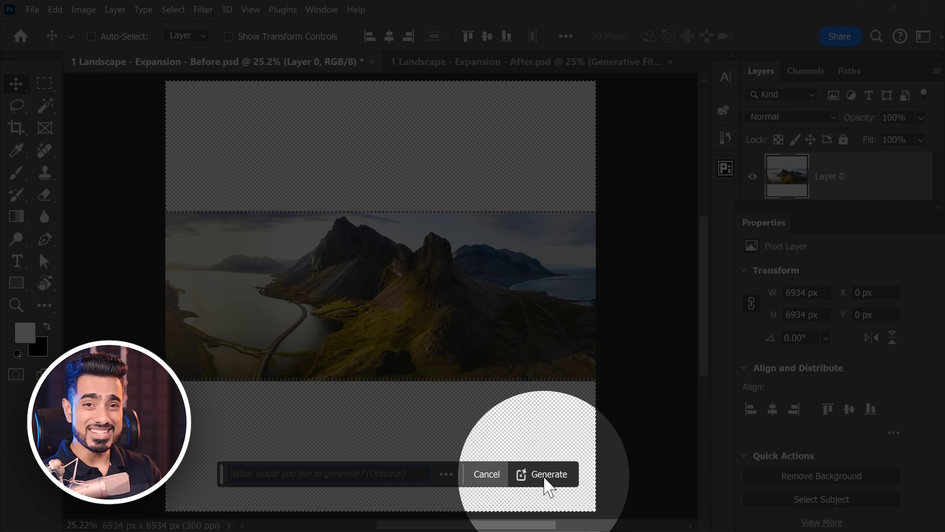
- Generate fill for the selected transparent areas above and below the mountain landscape, leaving the prompt empty
left_click(545, 480)
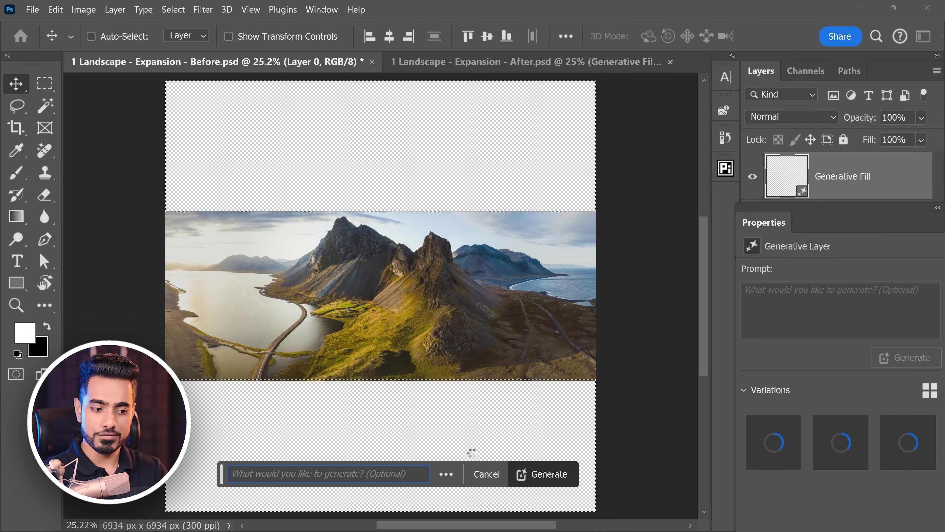
scroll(306, 375, "up", 10)
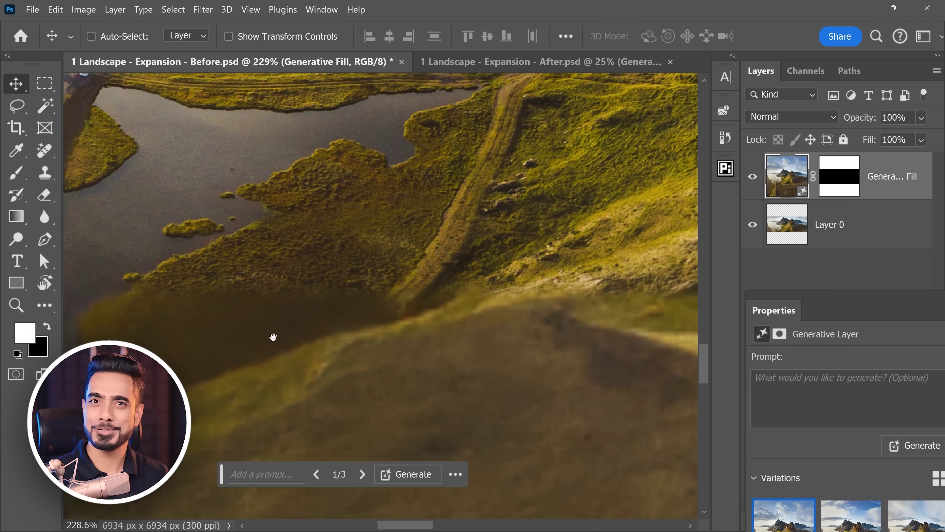
left_click_drag(273, 336, 338, 286)
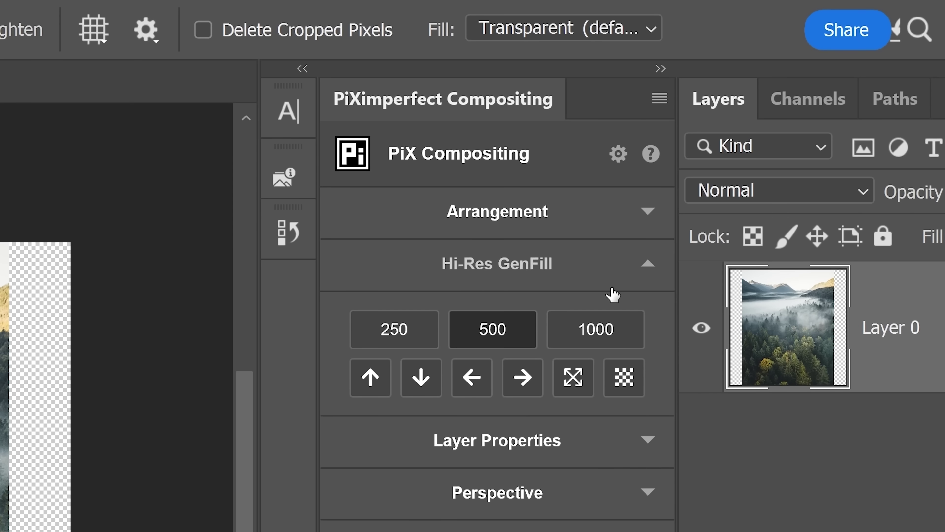
- Fill the transparent strips beside the foggy forest photo with Hi-Res GenFill
left_click(624, 377)
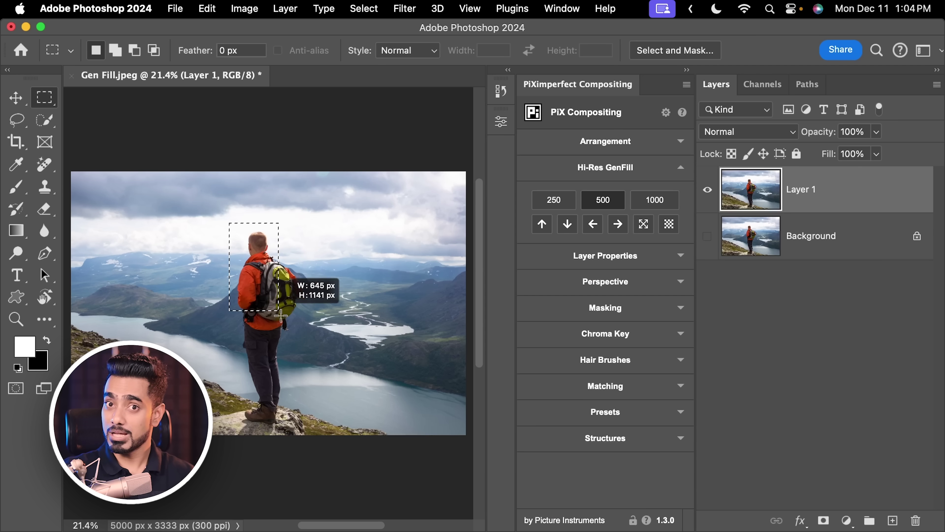
- Draw a rectangular selection around the hiker in the orange jacket
left_click_drag(281, 313, 300, 372)
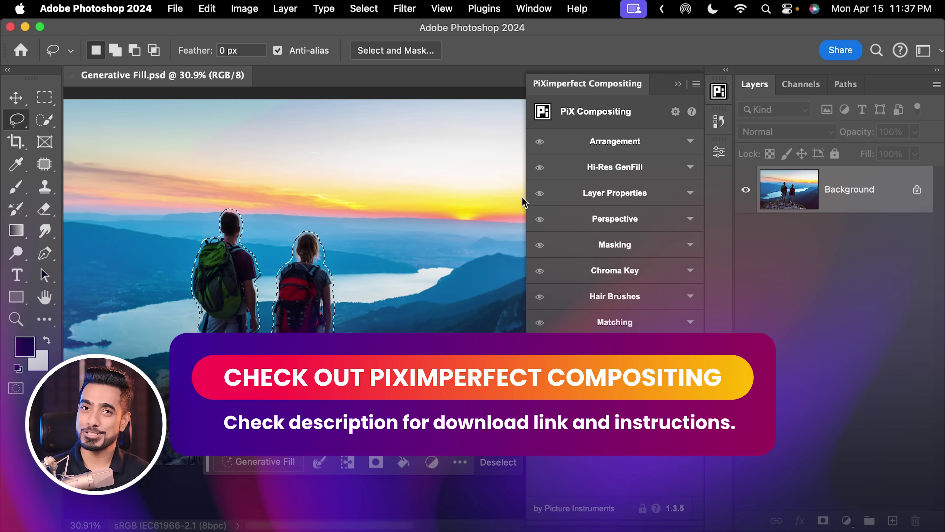
- Open the PiXimperfect Compositing plugin and dock it beneath the other collapsed panel icons
left_click(613, 168)
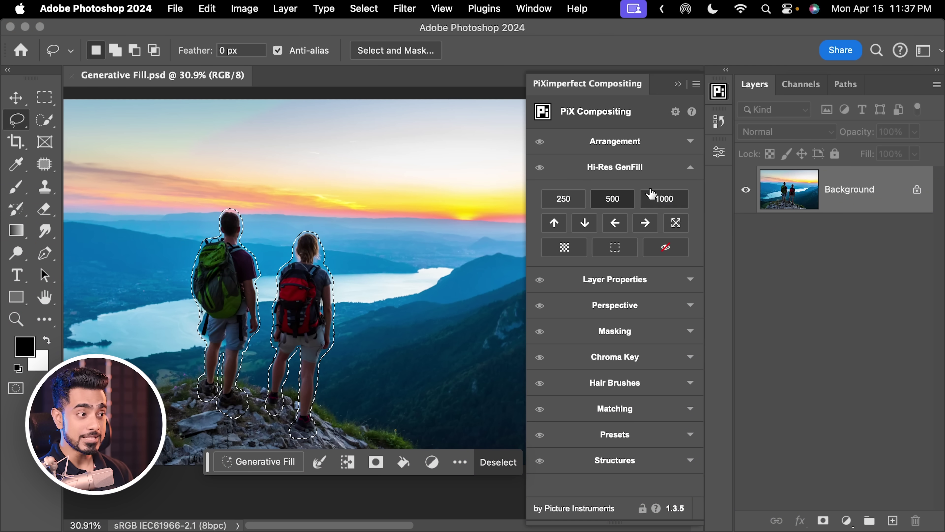
left_click(683, 85)
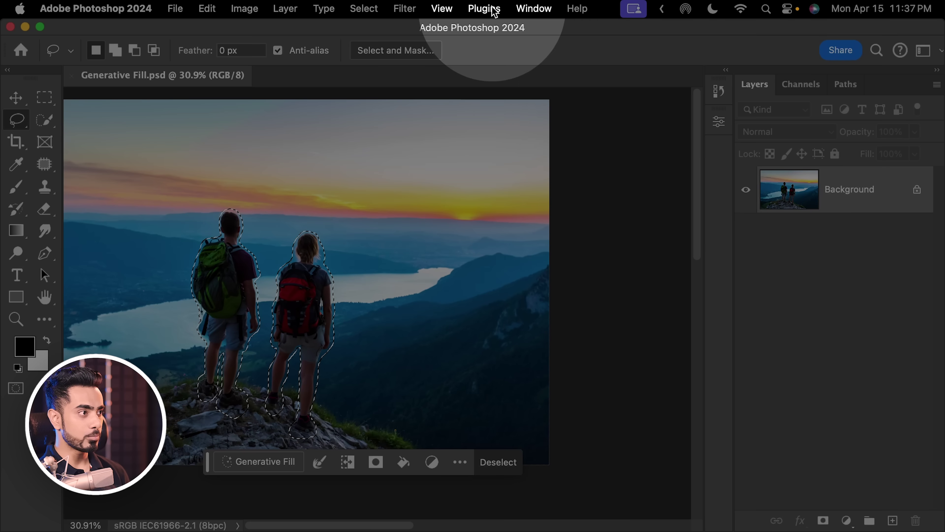
left_click(483, 9)
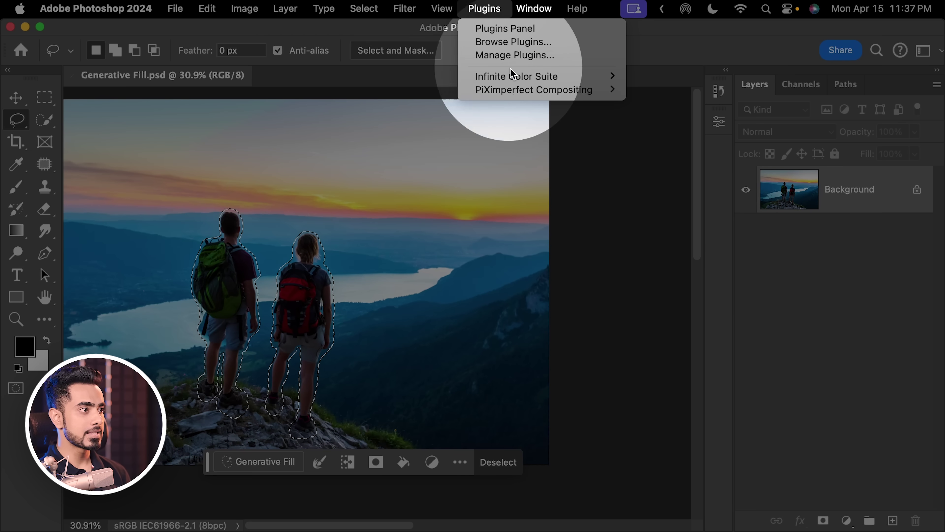
mouse_move(543, 98)
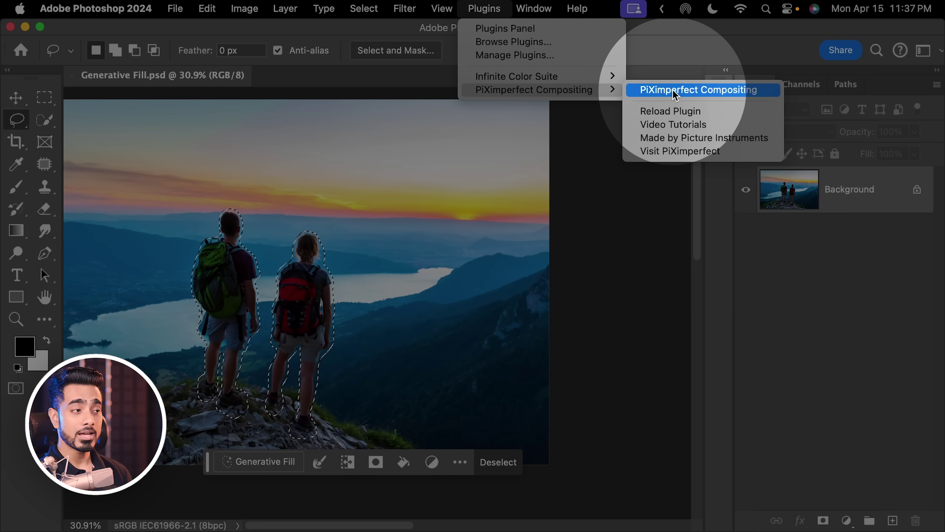
left_click(640, 89)
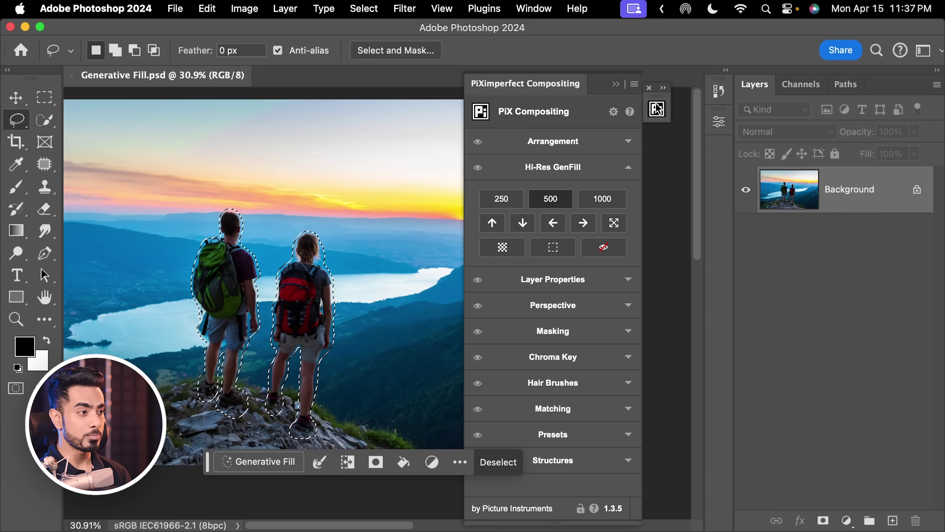
left_click_drag(657, 109, 718, 151)
left_click(718, 155)
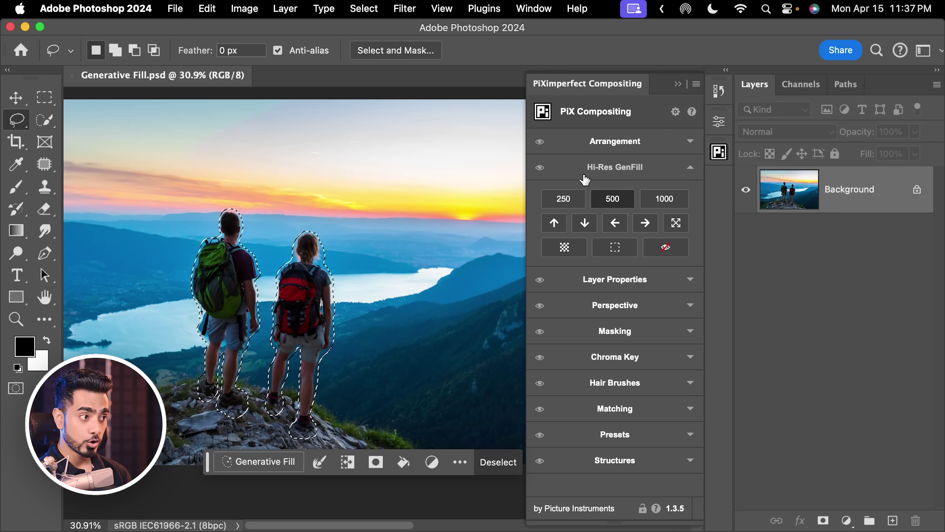
- Run the plugin's Hi-Res GenFill on the selection around the two hikers
left_click(619, 175)
left_click(620, 175)
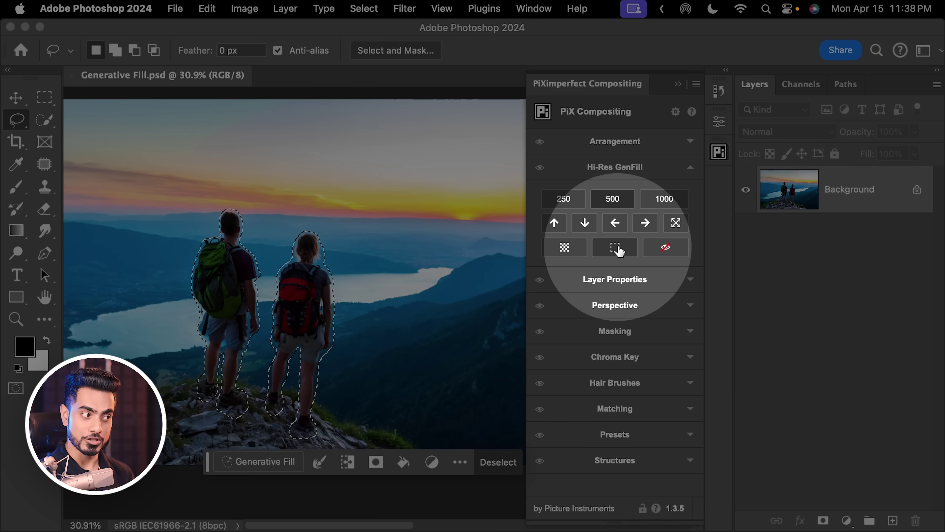
left_click(615, 247)
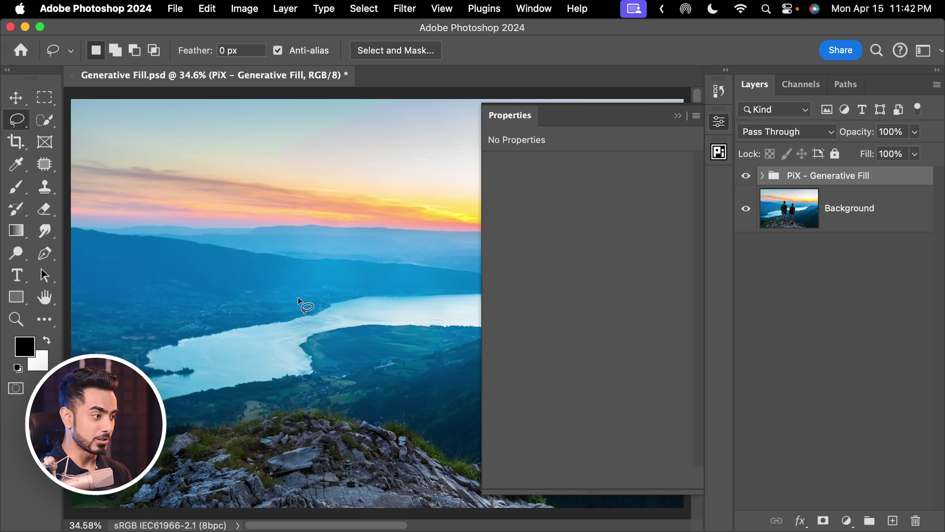
- Inspect the filled rocks and rename history Snapshot 2 as PiX Gen Fill 1
left_click_drag(361, 478, 329, 391)
mouse_move(257, 359)
left_mouse_down()
mouse_move(285, 411)
mouse_move(325, 396)
mouse_move(312, 388)
left_mouse_up()
left_click_drag(258, 286, 333, 376)
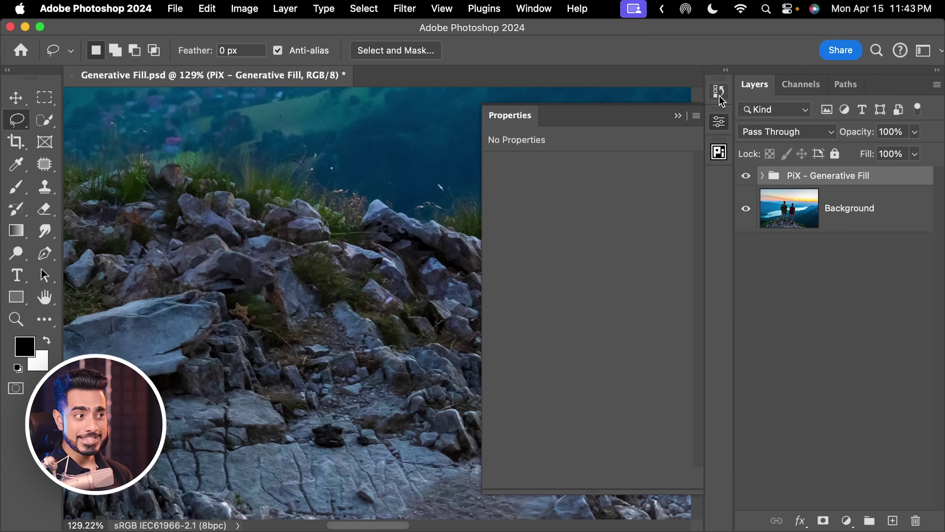
left_click(718, 92)
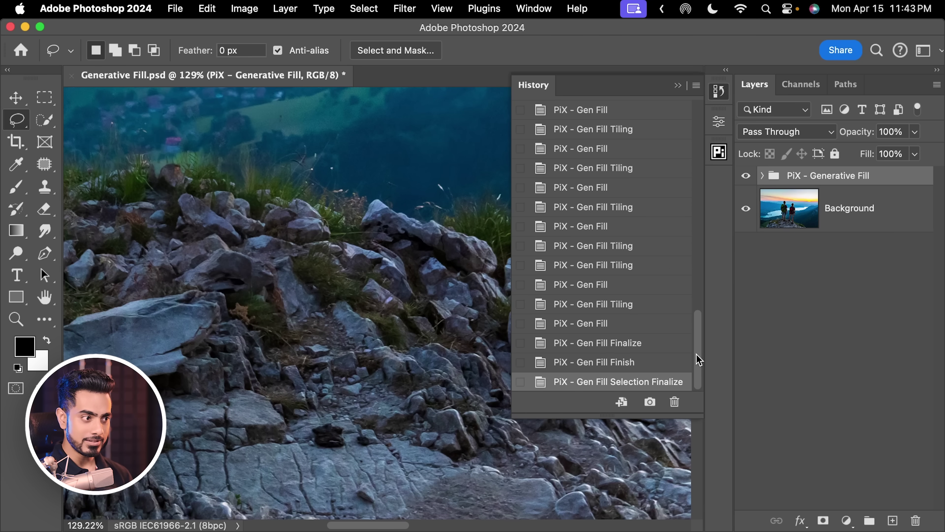
left_click_drag(698, 350, 693, 106)
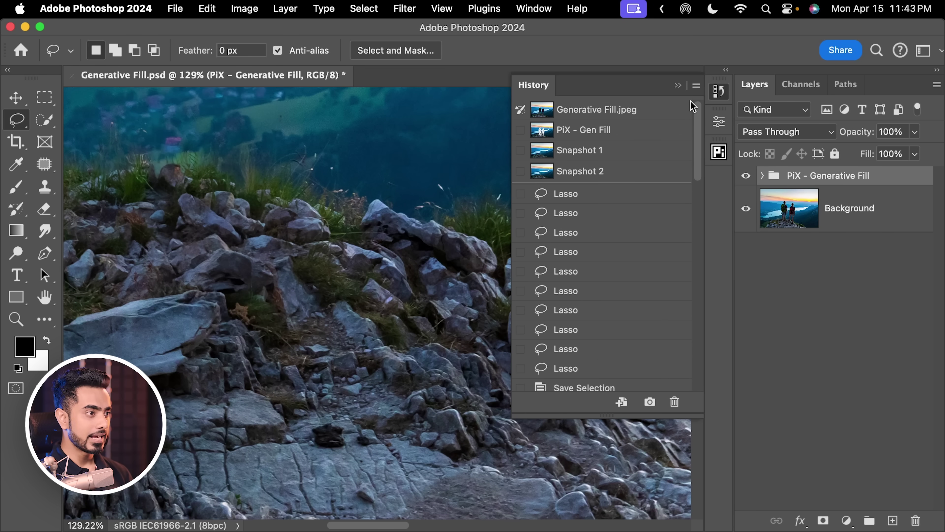
double_click(590, 172)
type("Pi")
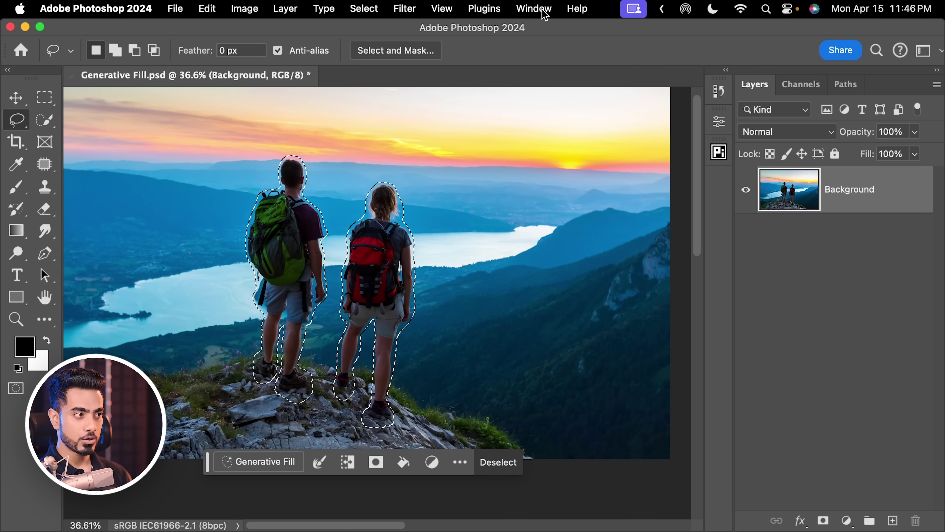
- Run the regular Generative Fill on the two selected hikers with an empty prompt and choose the third variation
left_click(543, 12)
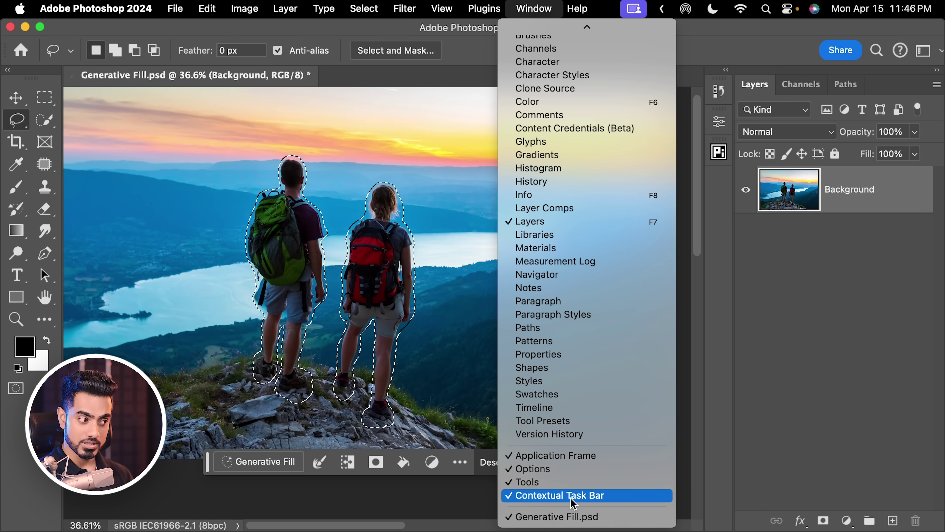
left_click(206, 471)
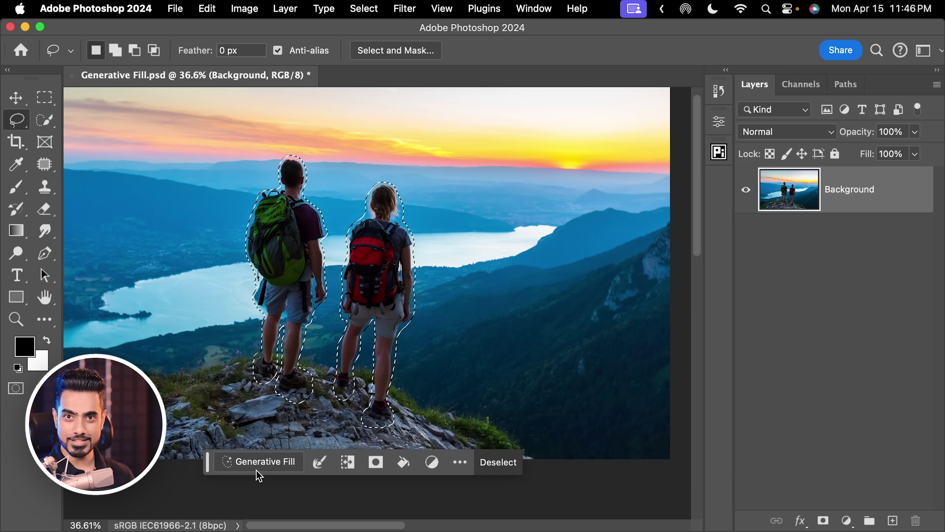
left_click(272, 464)
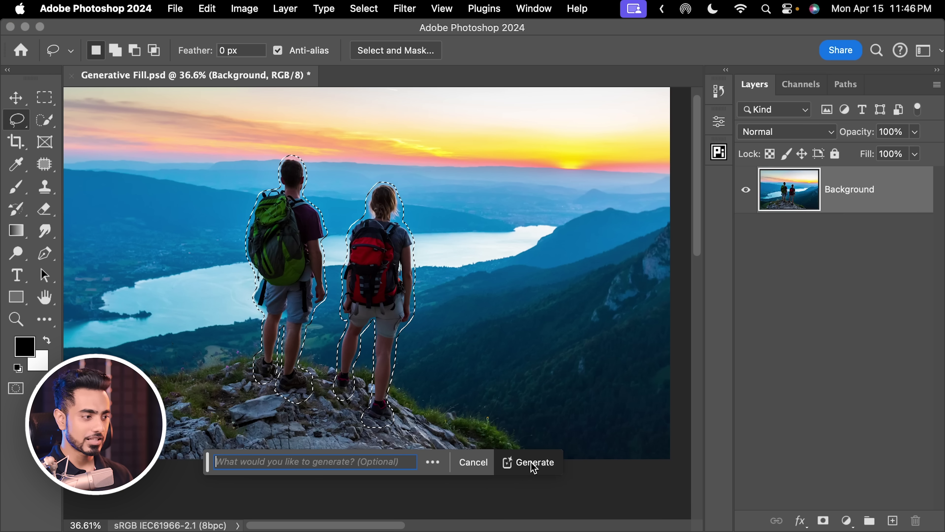
left_click(531, 464)
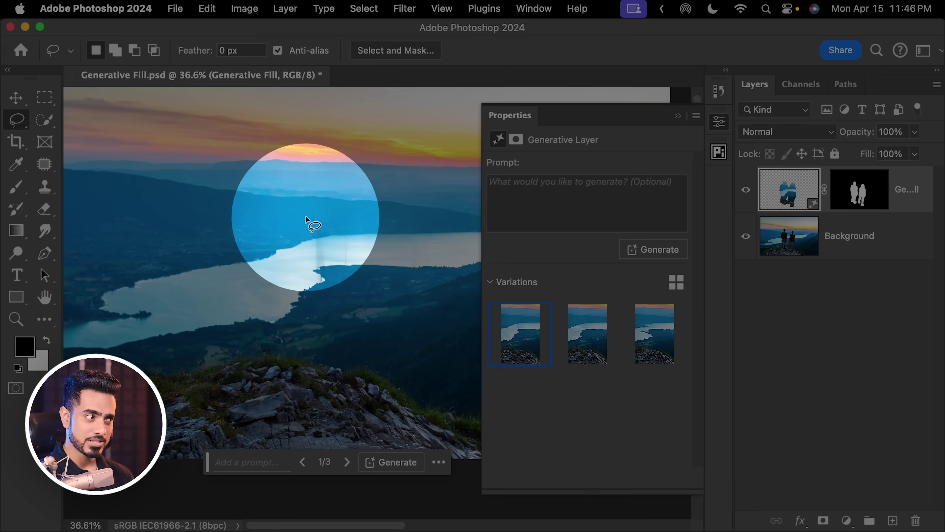
left_click(588, 333)
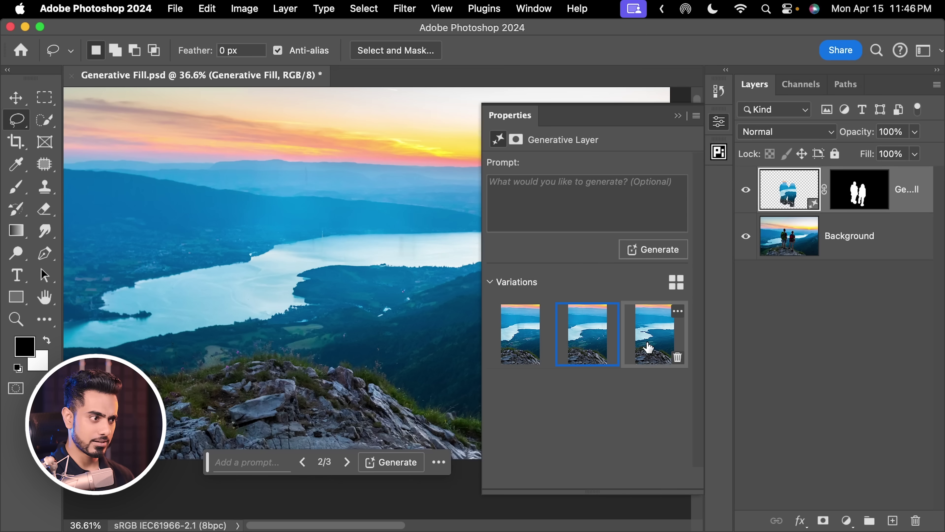
left_click(625, 330)
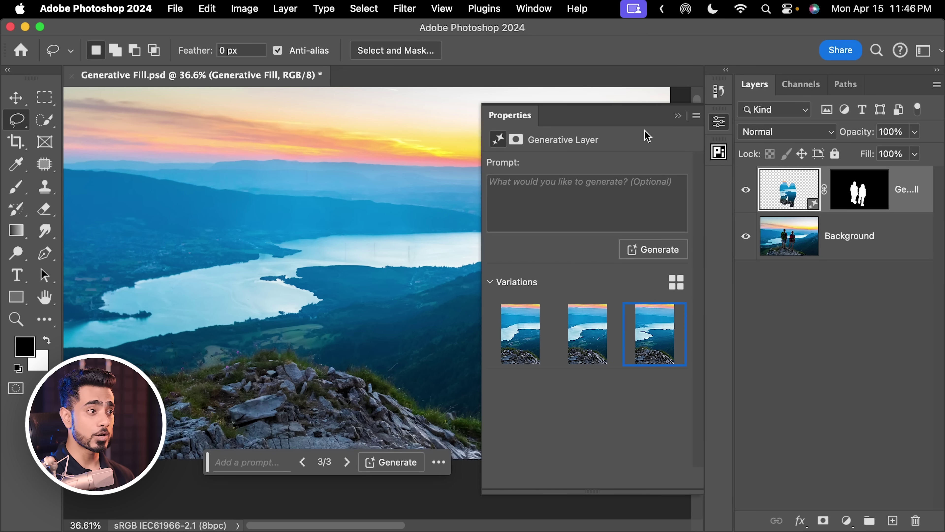
- Take a new history snapshot of the fill result and name it Plain Gen Fill
left_click(678, 117)
left_click(719, 92)
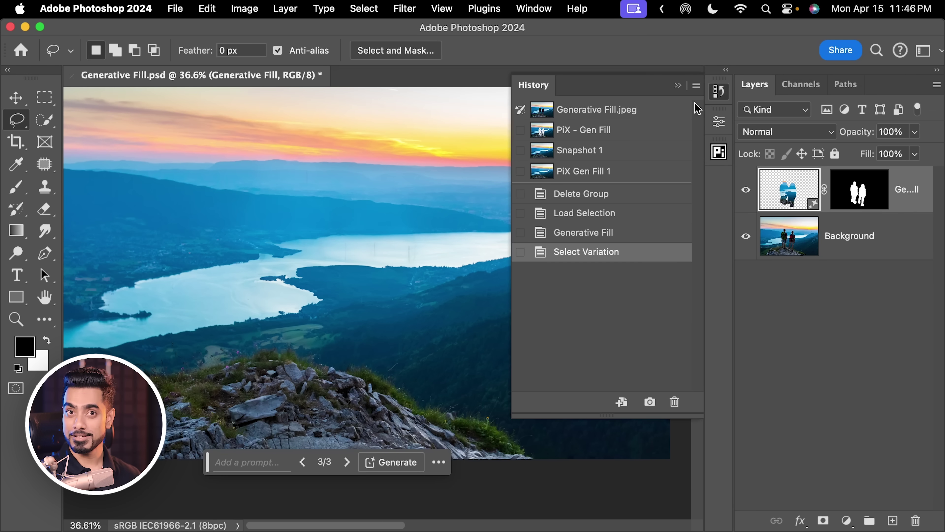
left_click(650, 402)
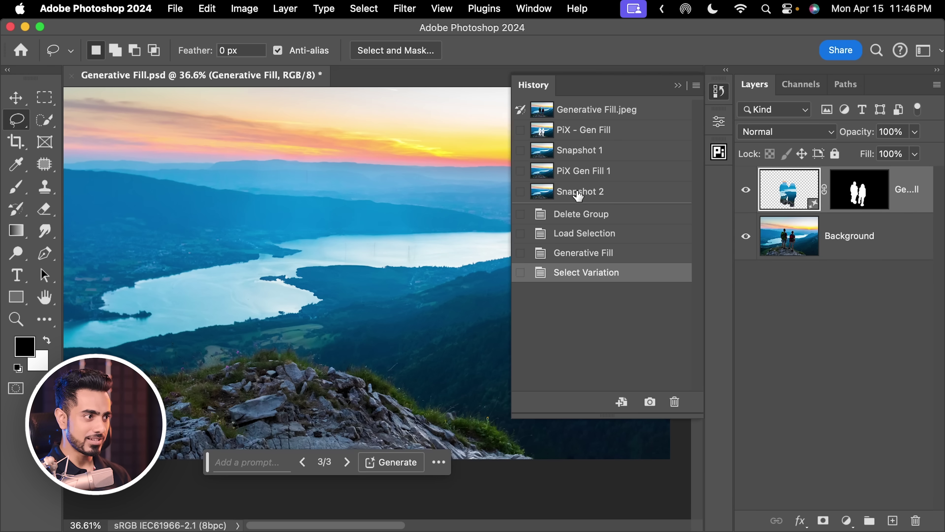
double_click(585, 192)
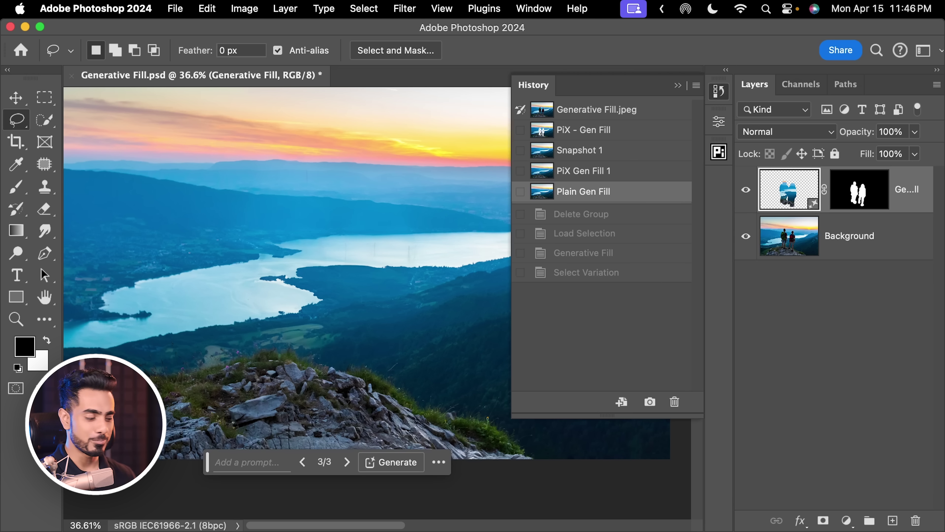
- Load the generative layer's mask as a selection, compare the filled rocks' sharpness with the surrounding original rocks, and deselect
scroll(282, 369, "up", 6)
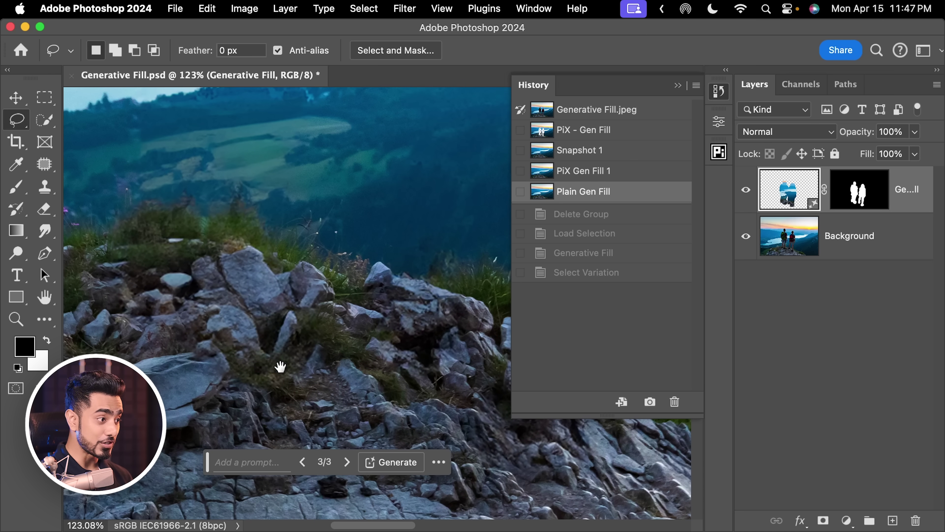
left_click(857, 190, "ctrl")
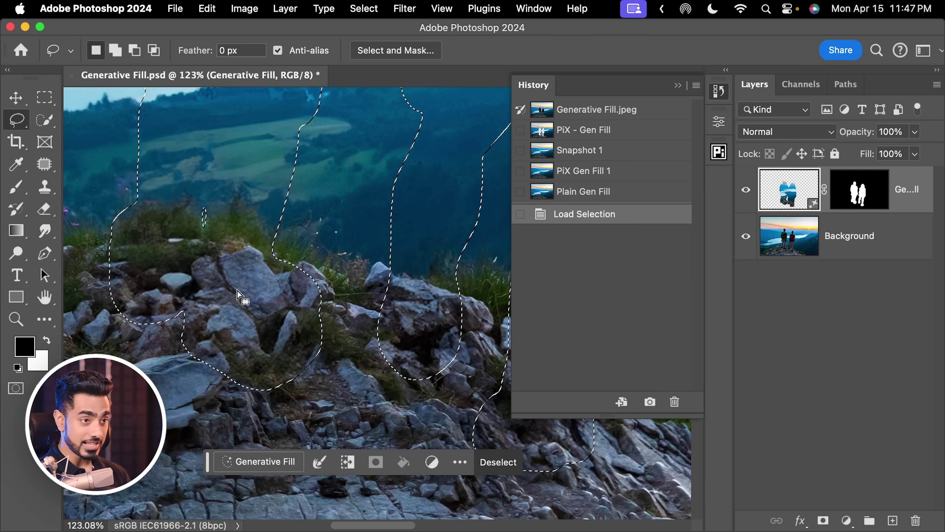
left_click_drag(317, 343, 279, 280)
scroll(335, 246, "up", 5)
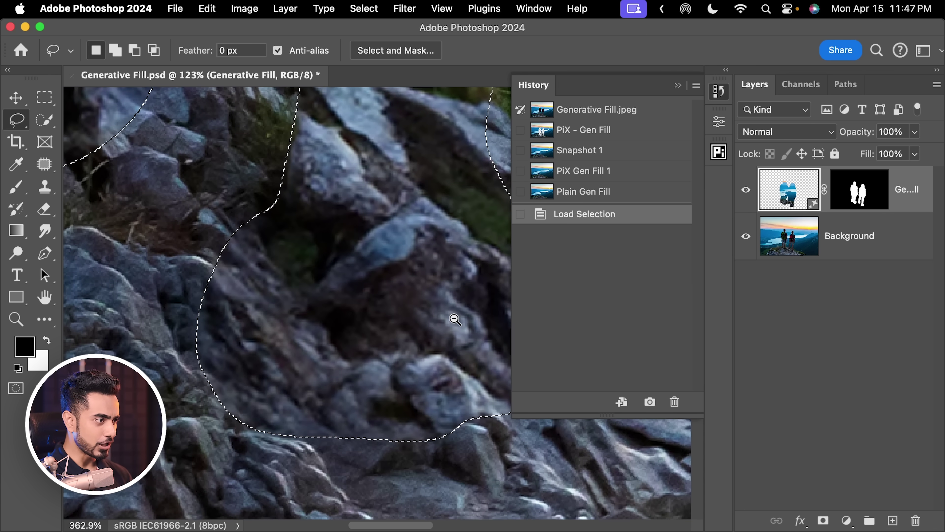
scroll(325, 302, "down", 3)
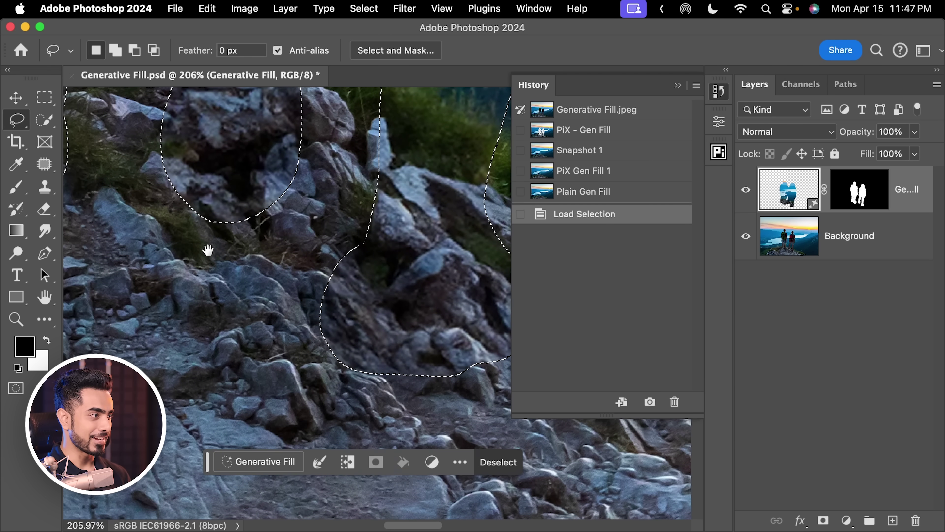
left_click_drag(207, 249, 218, 210)
scroll(280, 342, "up", 1)
key("shift")
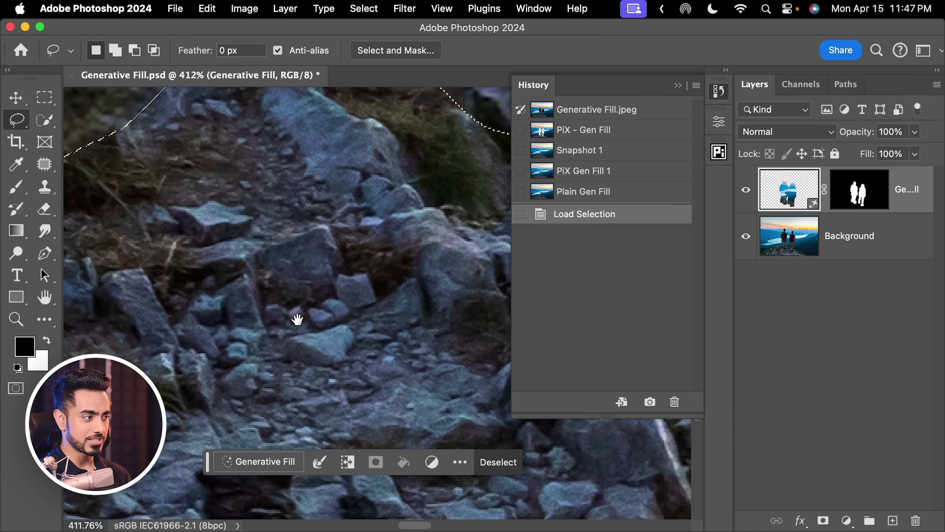
left_click_drag(285, 310, 348, 339)
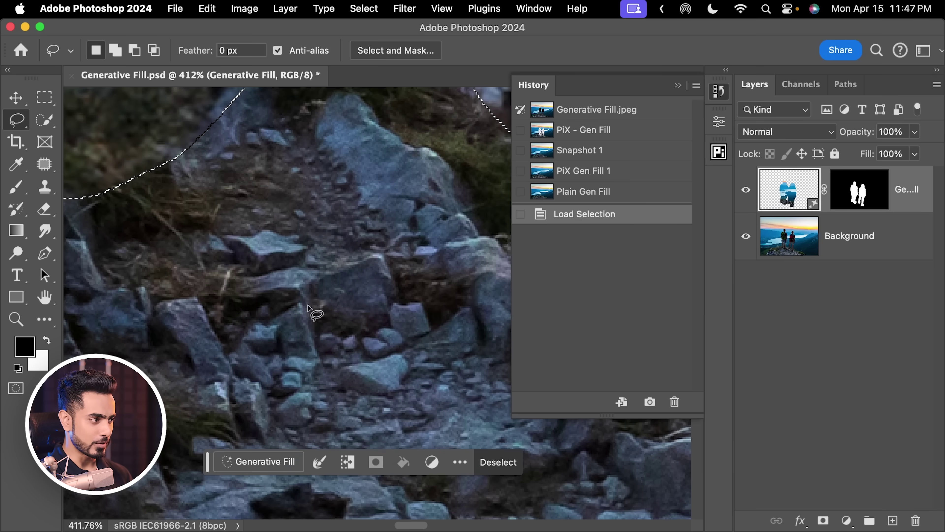
left_click_drag(307, 305, 334, 420)
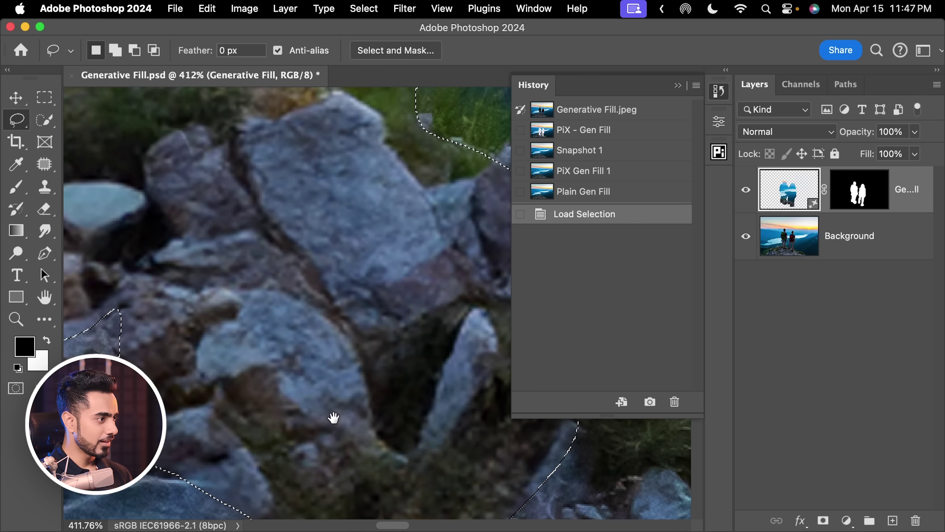
scroll(296, 261, "down", 5)
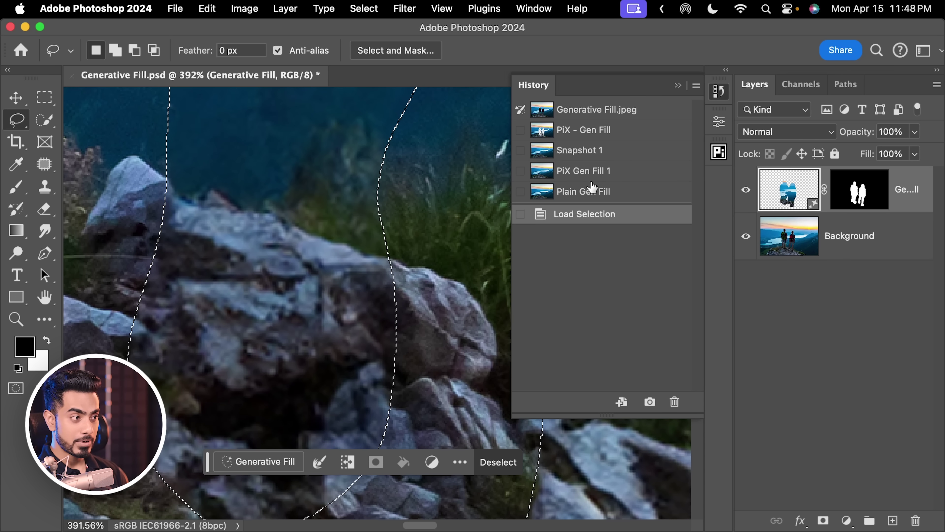
key("super+d")
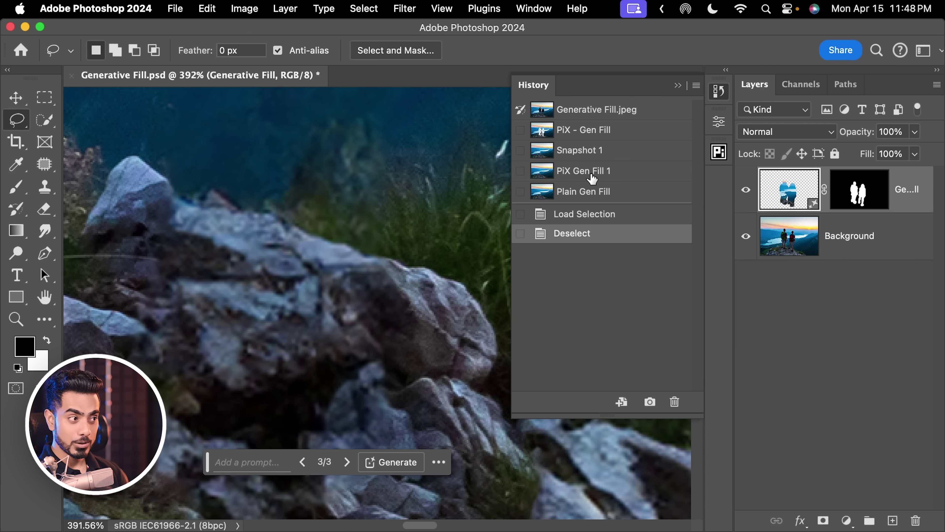
- Return to the PiX Gen Fill 1 history snapshot and inspect the sharpness of the filled rocks
left_click(599, 173)
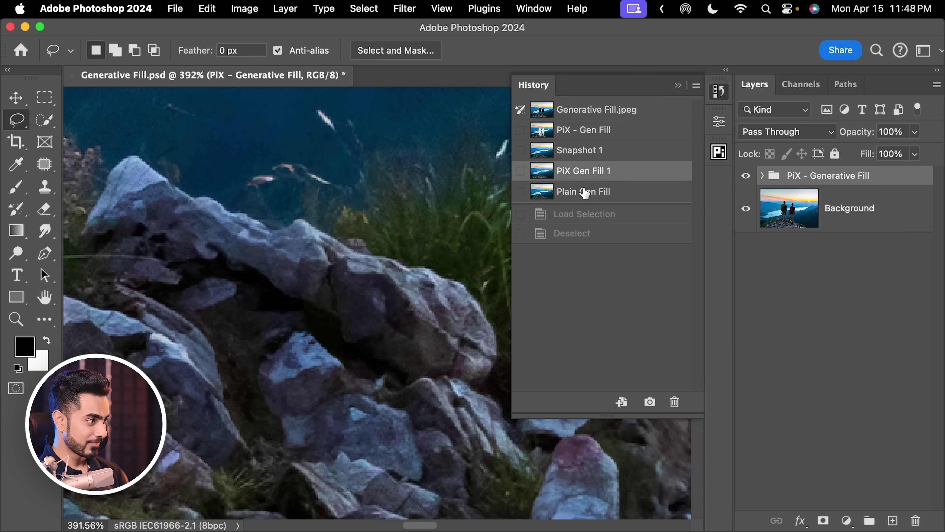
left_click_drag(340, 253, 323, 271)
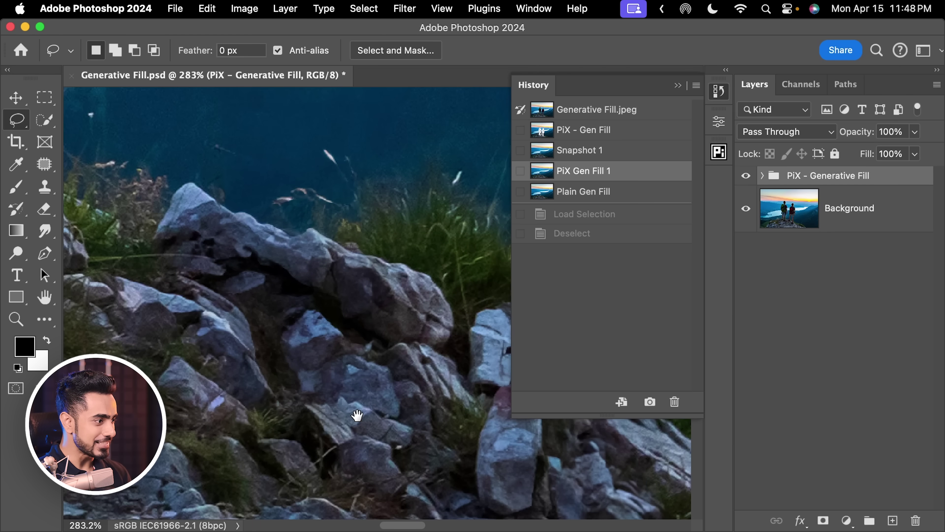
left_click_drag(357, 415, 359, 281)
scroll(340, 290, "down", 3)
scroll(339, 289, "right", 2)
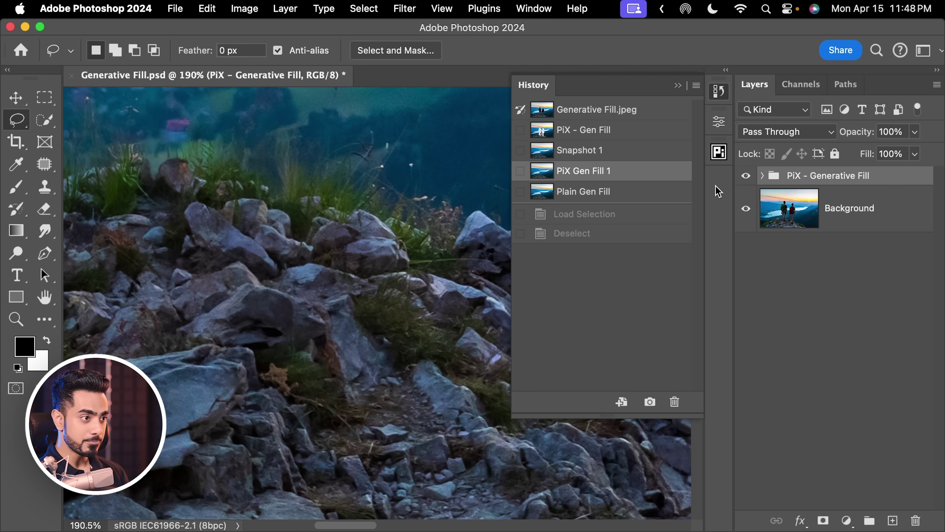
- Hide the PiX - Generative Fill group to view the hikers' original shoes up close, and show it again
left_click(745, 175)
scroll(284, 261, "up", 3)
scroll(274, 249, "up", 3)
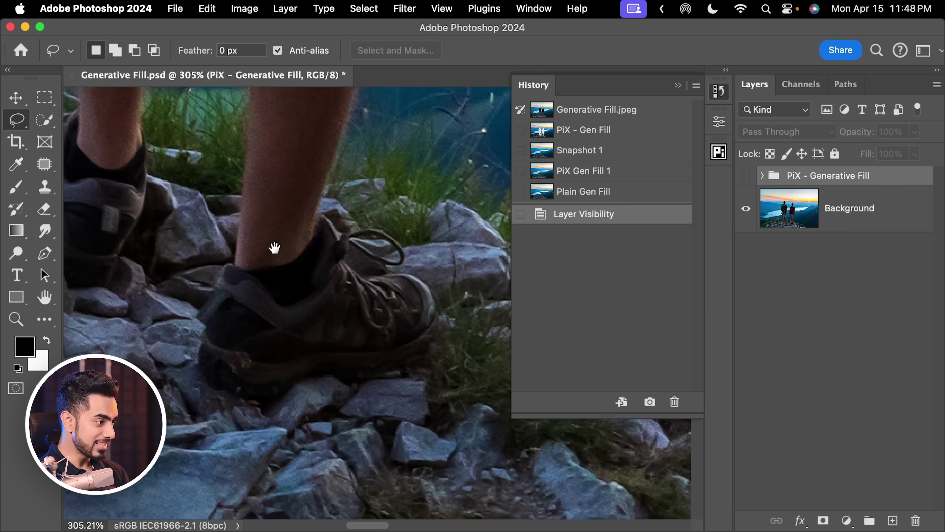
scroll(269, 258, "down", 1)
left_click(746, 176)
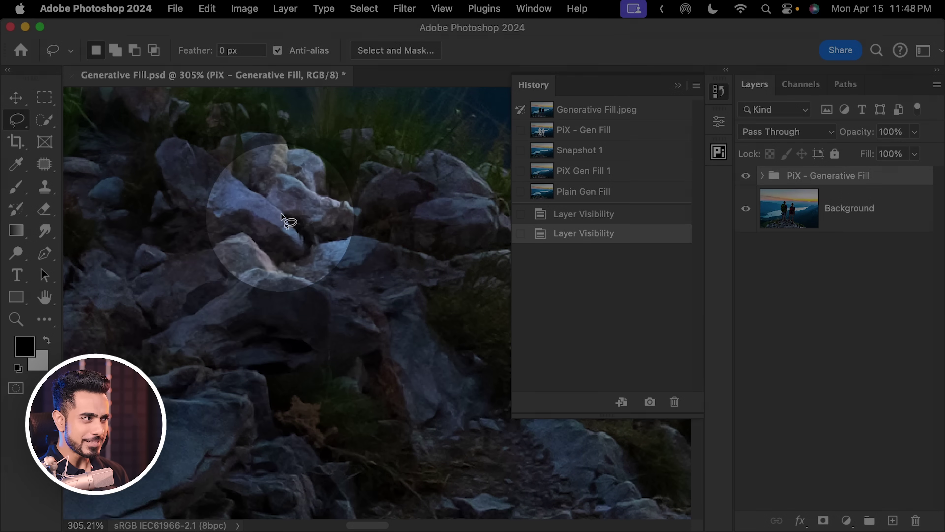
- Examine the filled slope and surrounding rocks, turning the PiX - Generative Fill group off and on twice to compare
scroll(348, 352, "down", 10)
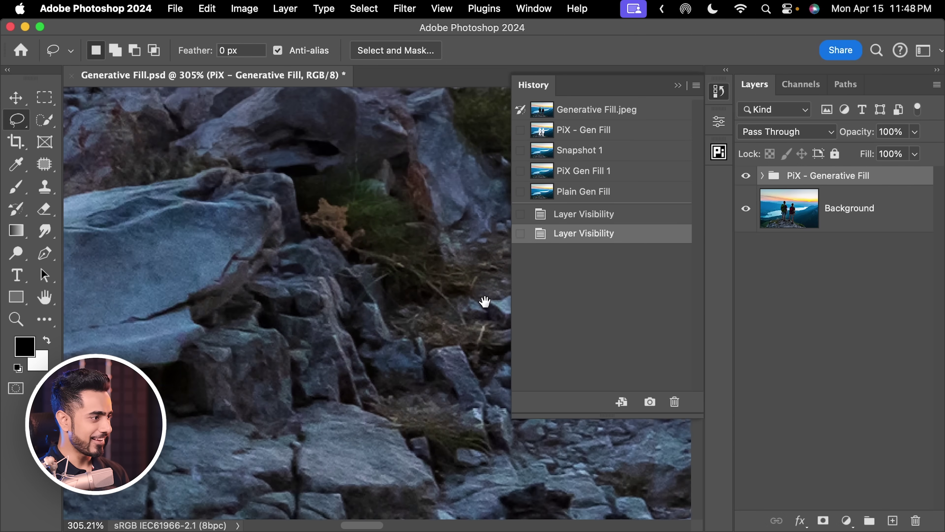
scroll(331, 307, "right", 10)
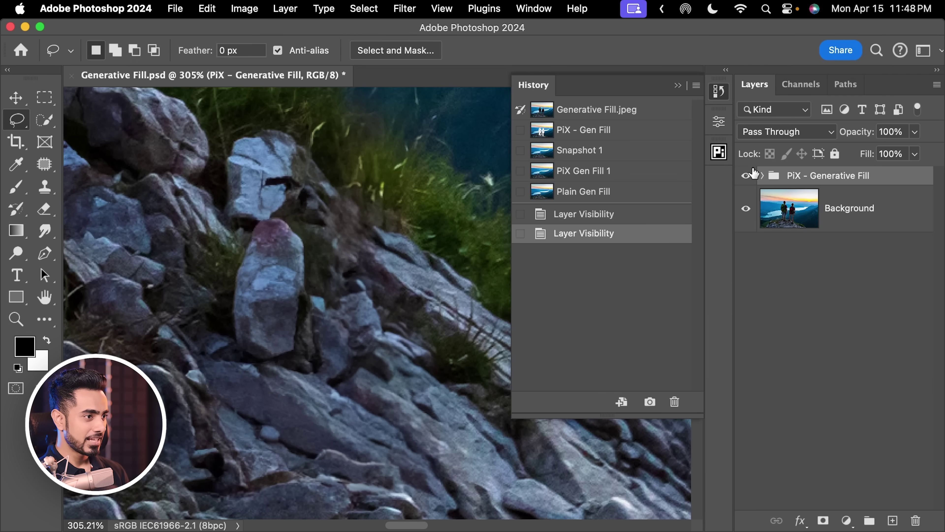
left_click(752, 173)
left_click(752, 174)
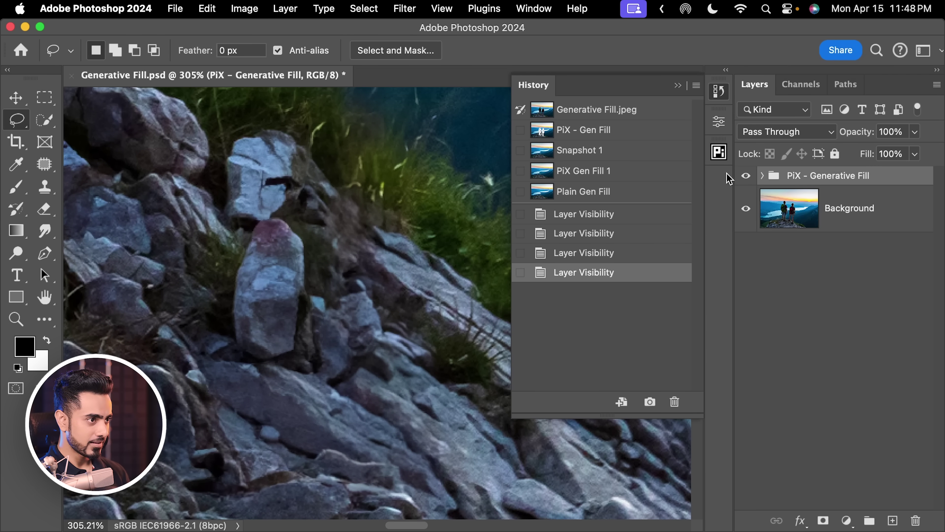
left_click(750, 177)
left_click(749, 177)
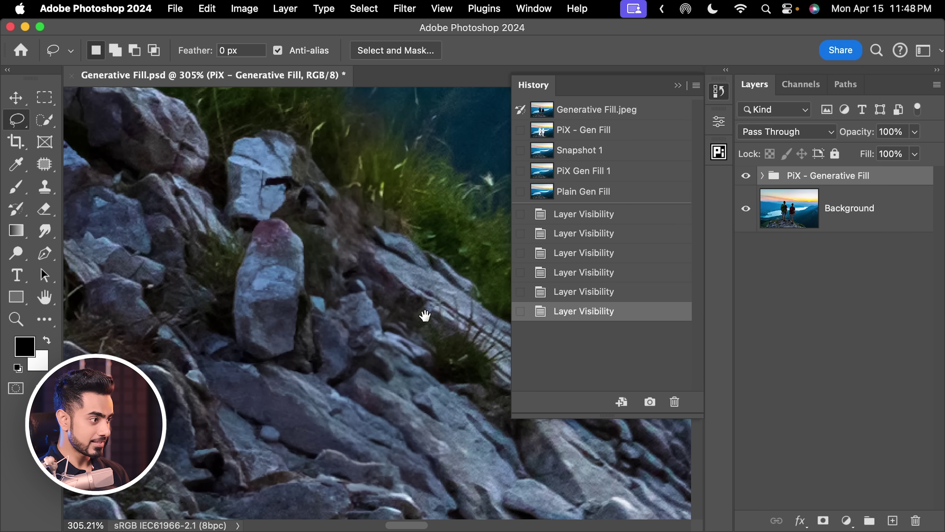
scroll(297, 306, "down", 3)
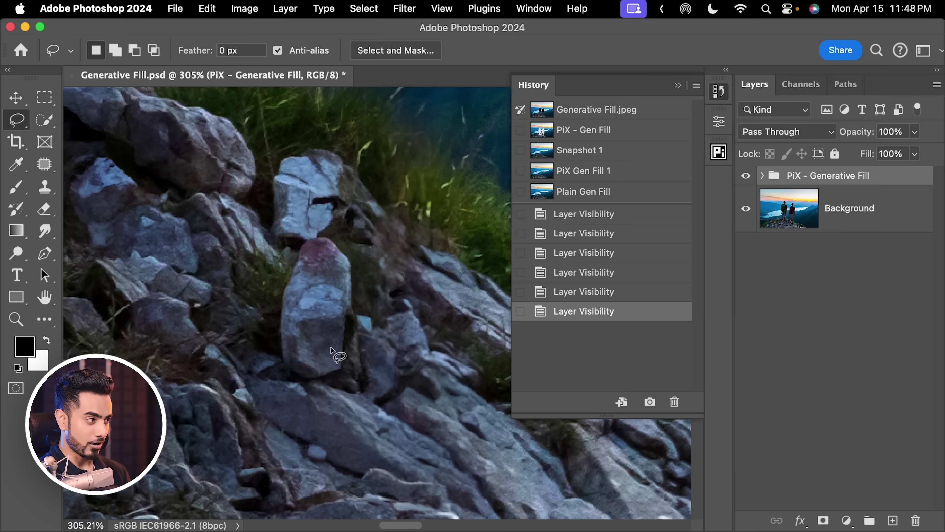
scroll(330, 346, "down", 10)
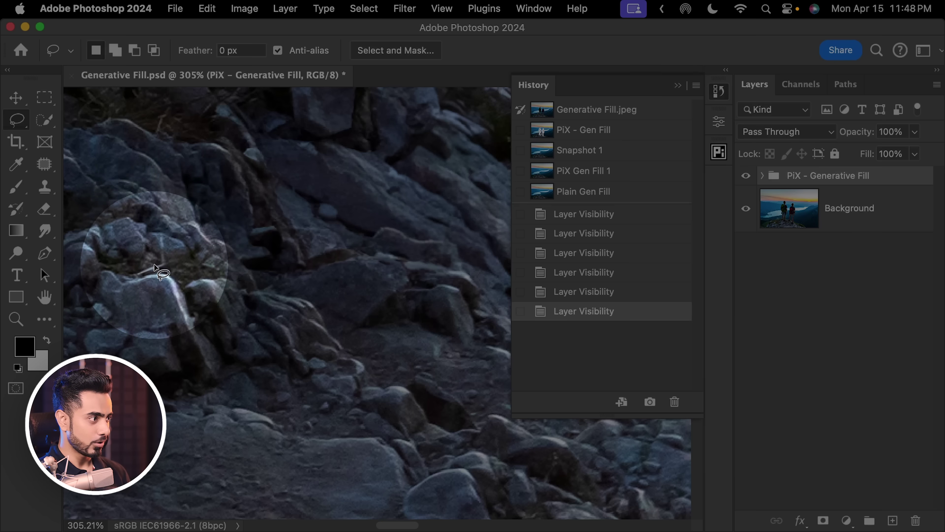
scroll(335, 230, "down", 5)
scroll(328, 254, "up", 5)
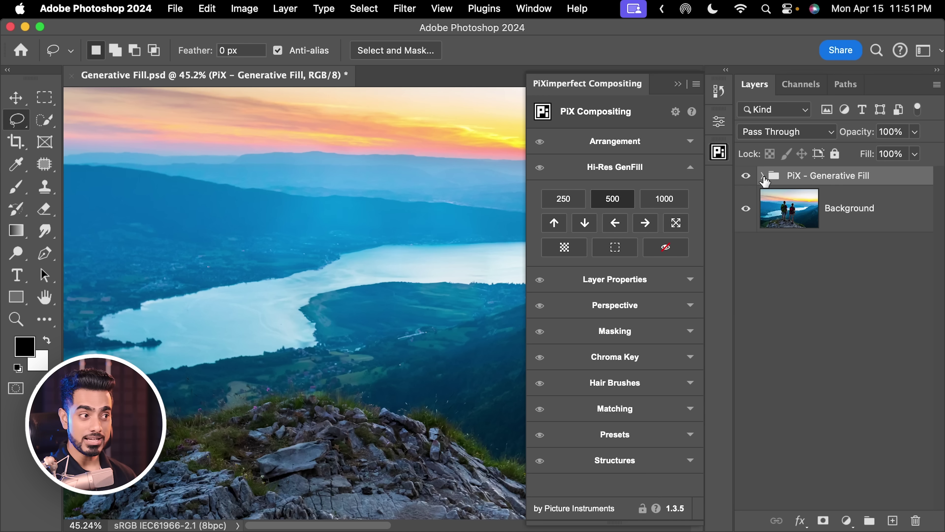
- Expand the PiX - Generative Fill group, hide its top five layers, and examine the hikers' legs on the rocks
left_click(762, 176)
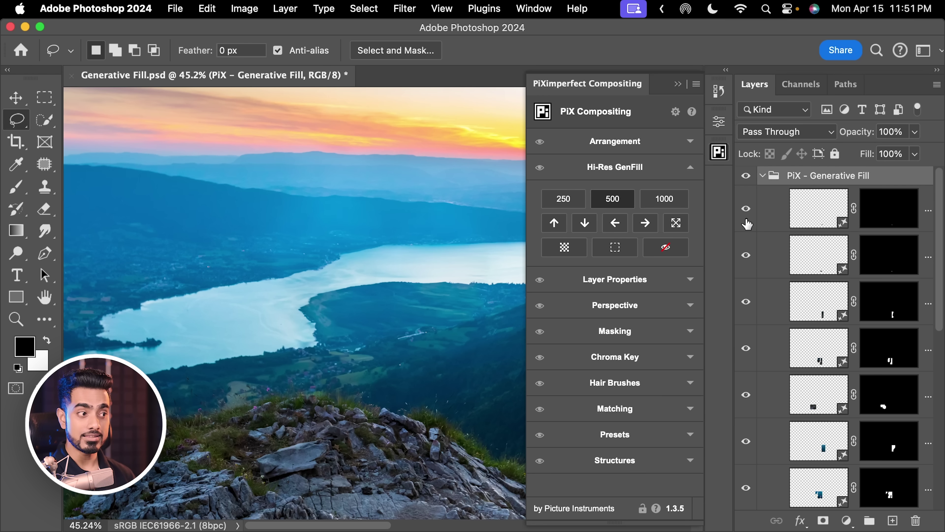
left_click(742, 312)
left_click(746, 344)
left_click(746, 396)
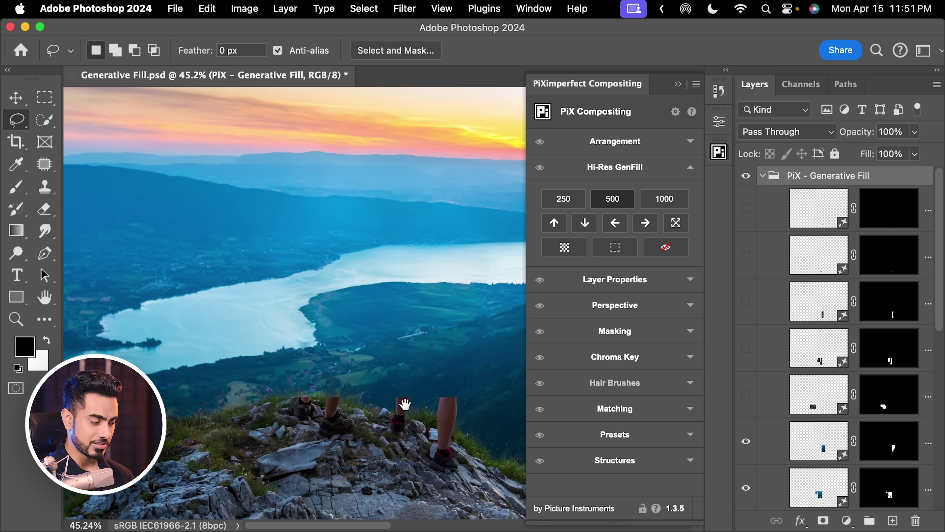
scroll(401, 365, "down", 3)
scroll(369, 344, "up", 3)
scroll(405, 331, "down", 1)
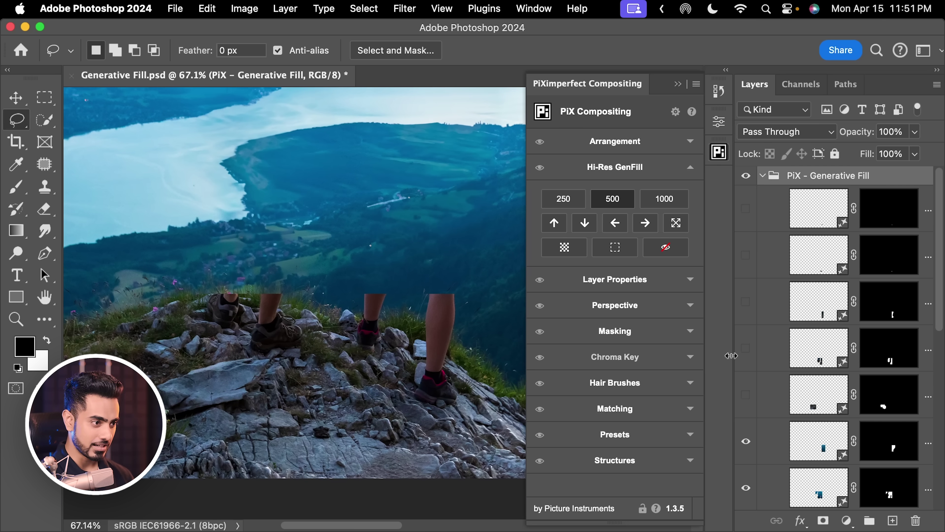
- Show the fifth, fourth and third layers of the PiX - Generative Fill group again
left_click(746, 395)
left_click(745, 348)
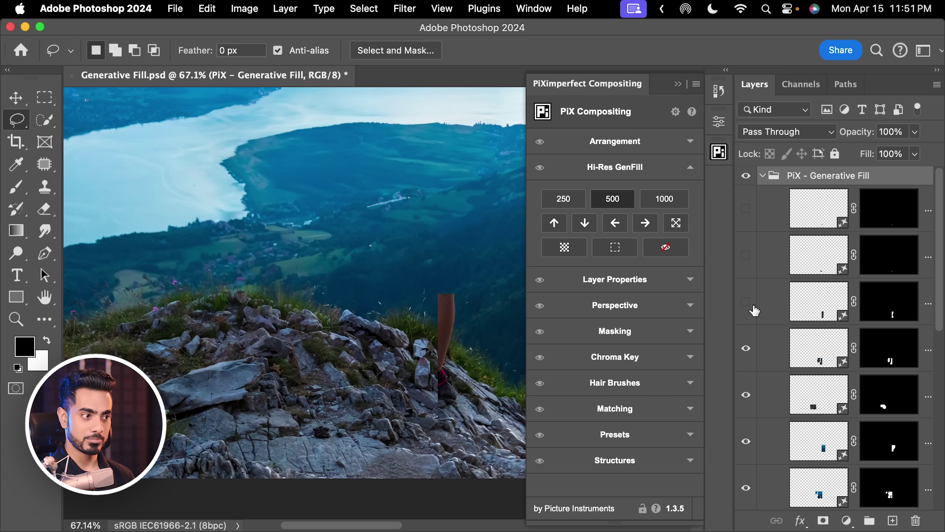
left_click(746, 304)
- Load the masks of the group's third through sixth layers as selections to check which areas each one fills
left_click(879, 315, "super")
left_click(878, 360, "shift+super")
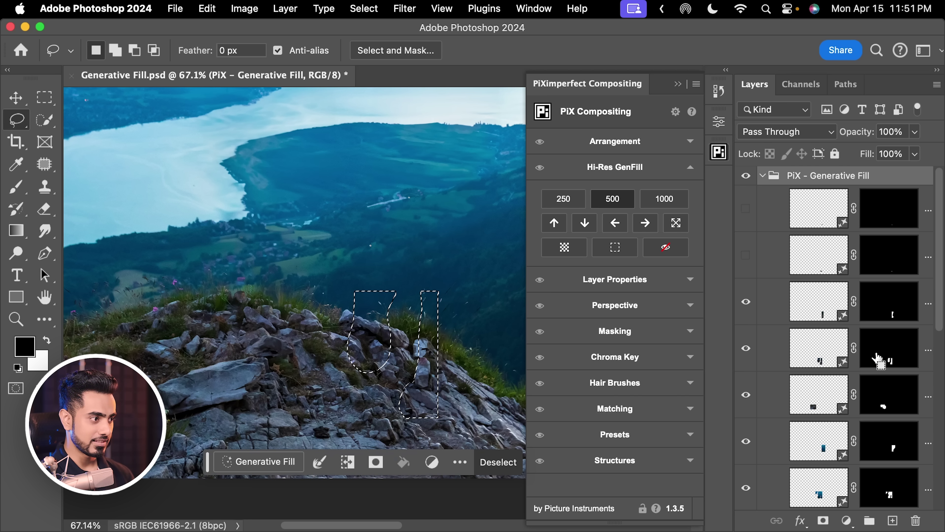
left_click(877, 407, "shift+super")
left_click(885, 447, "super")
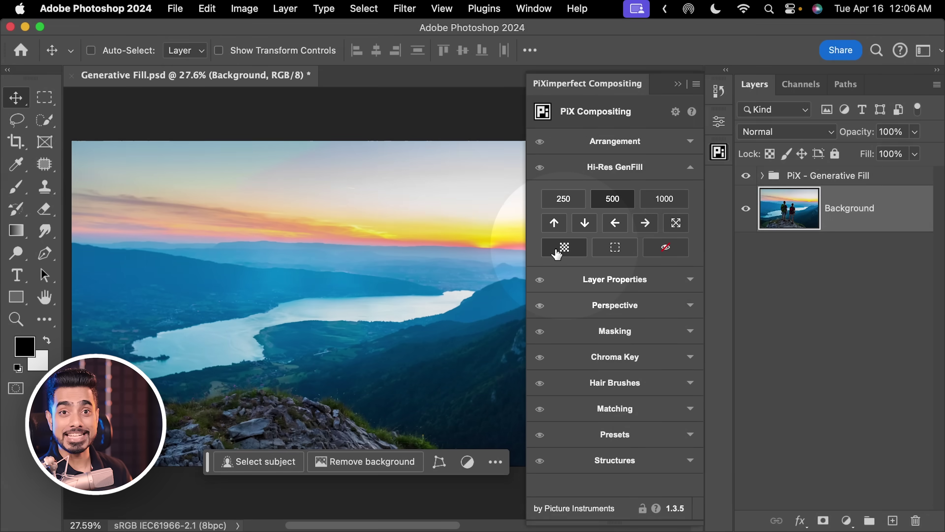
- Extend the canvas beyond the image's left edge with the Crop tool, leaving a transparent strip, and return to the Move tool
scroll(323, 250, "down", 3)
left_click_drag(280, 257, 342, 278)
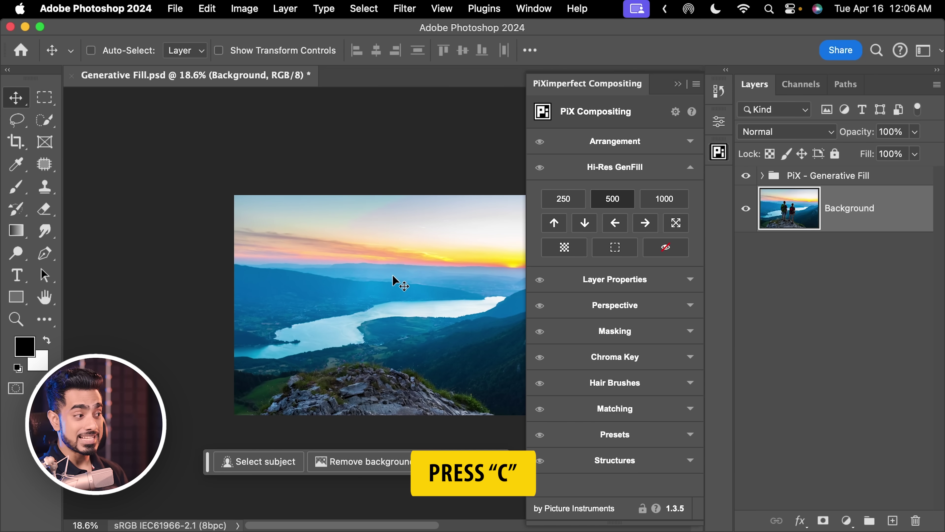
key("c")
mouse_move(227, 304)
left_mouse_down()
mouse_move(201, 303)
mouse_move(211, 304)
left_mouse_up()
key("Return")
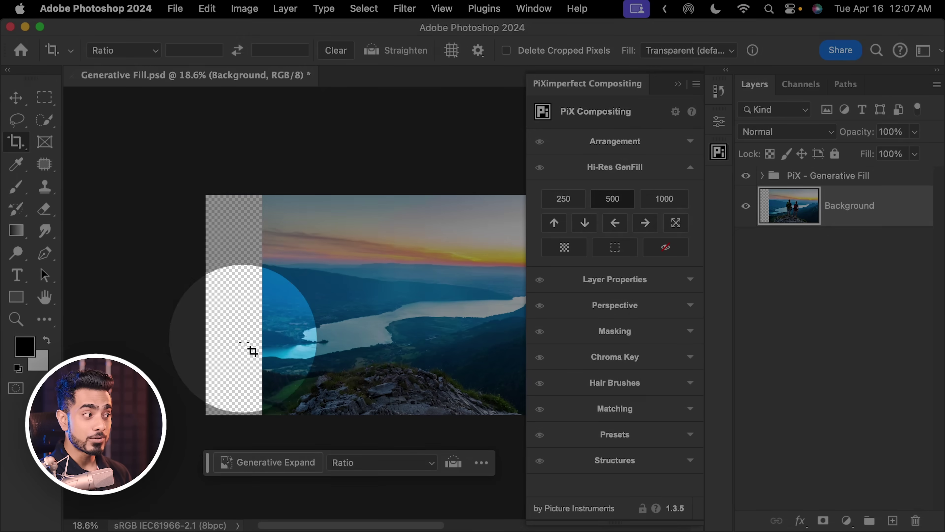
key("v")
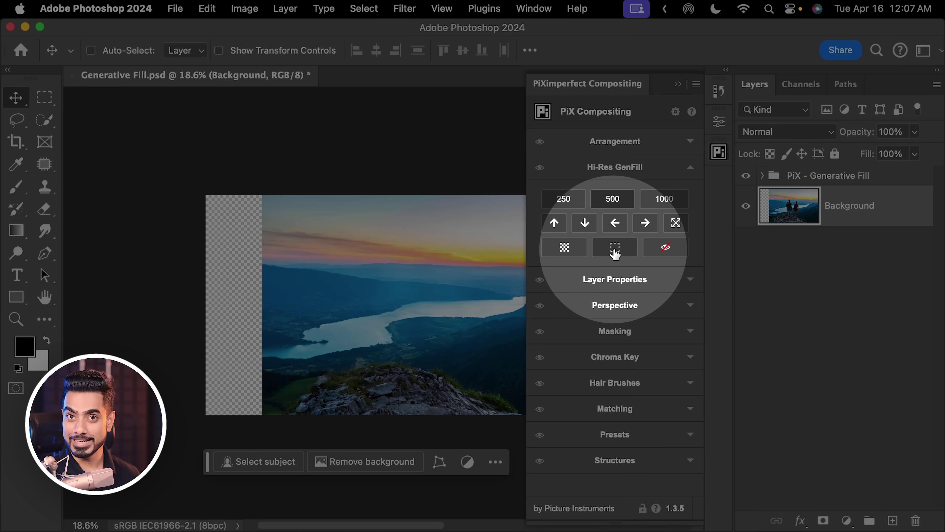
- Try to run Hi-Res GenFill's selection fill without an active selection, and dismiss the alert
scroll(379, 262, "right", 5)
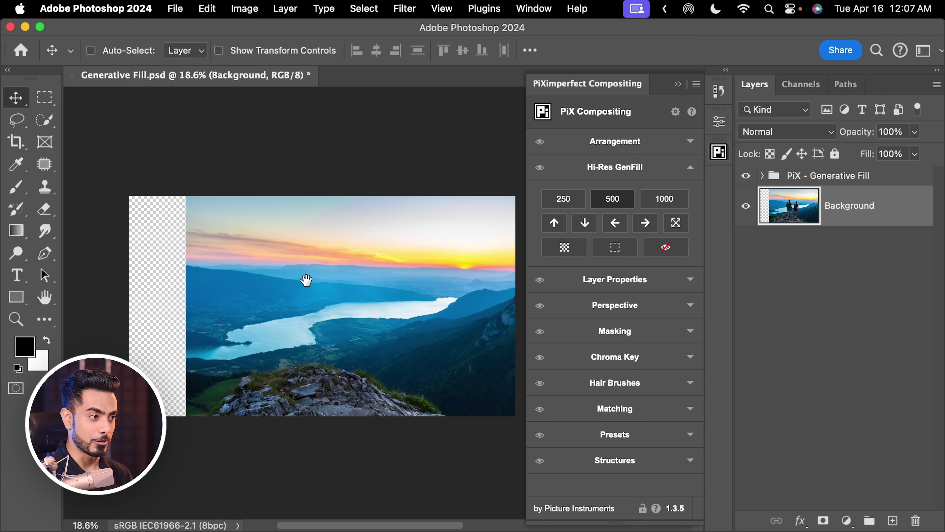
left_click(621, 254)
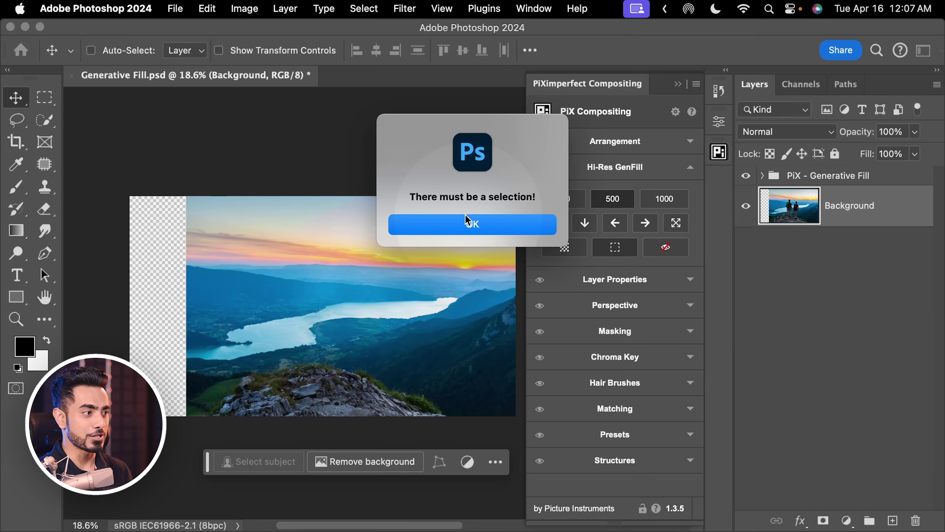
left_click(499, 223)
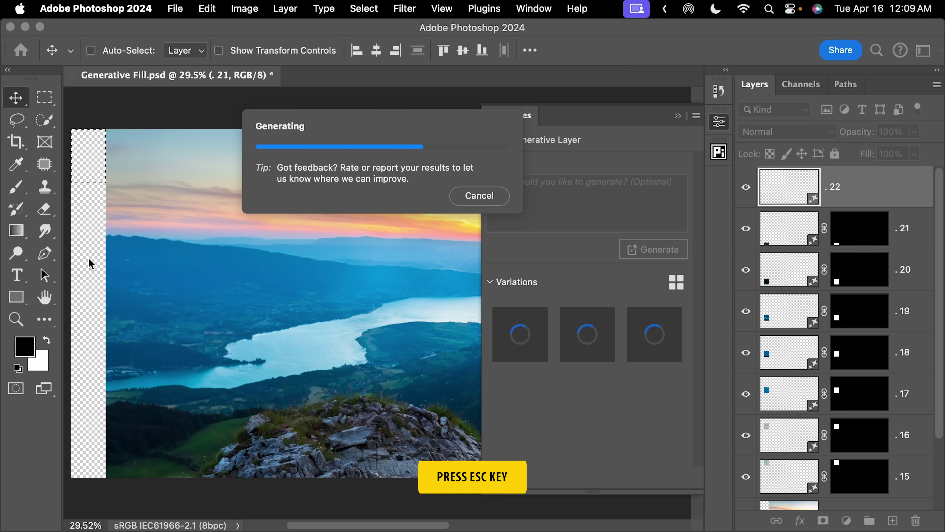
- Cancel the running generation and toggle the visibility of the topmost PiX - Generative Fill group to check its result
key("Escape")
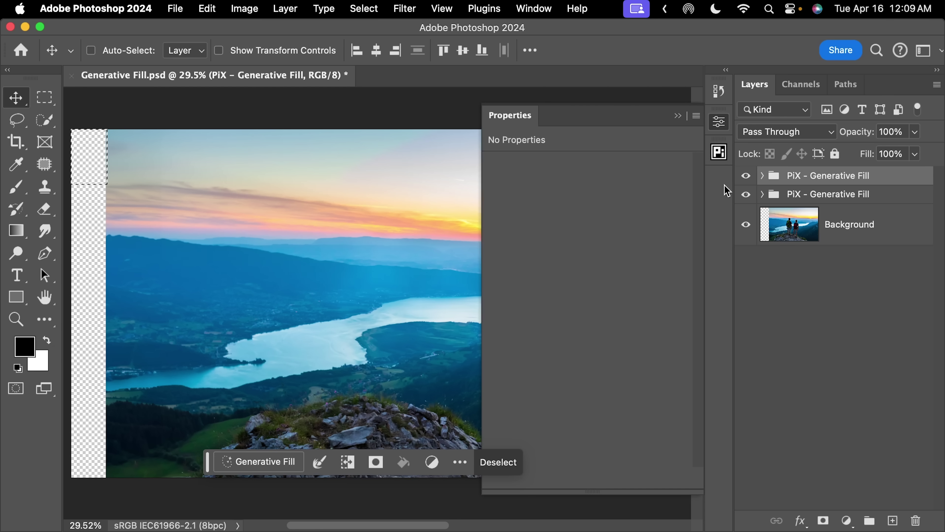
left_click(747, 177)
left_click(747, 177)
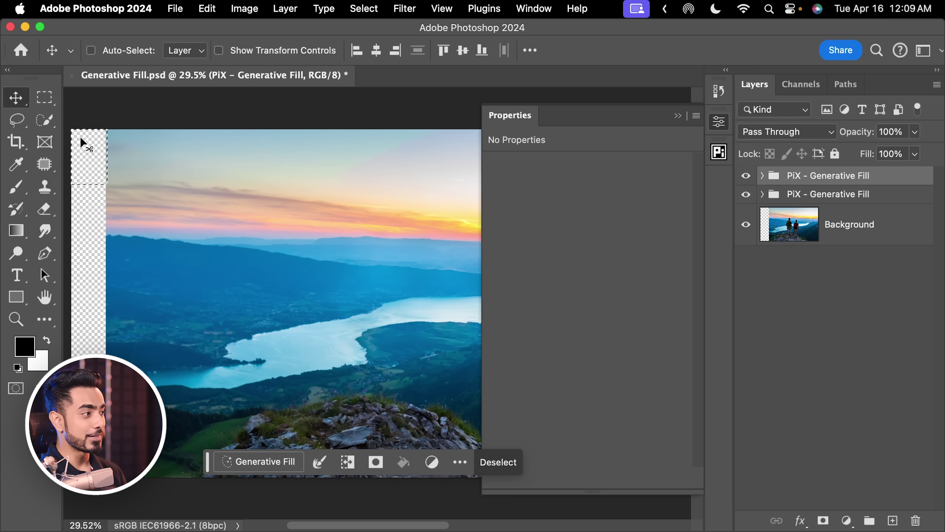
- Deselect the leftover selection in the transparent strip and run Hi-Res GenFill's hidden-layers command
key("super")
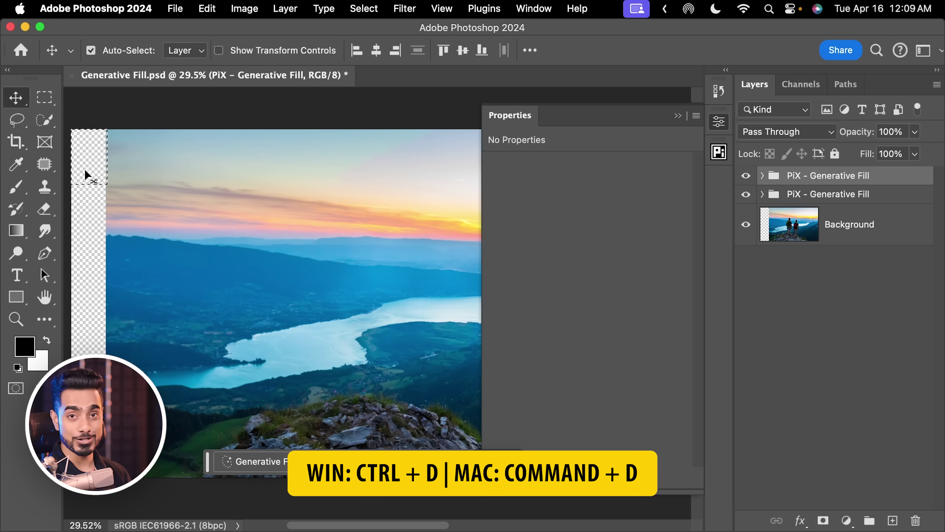
key("super+d")
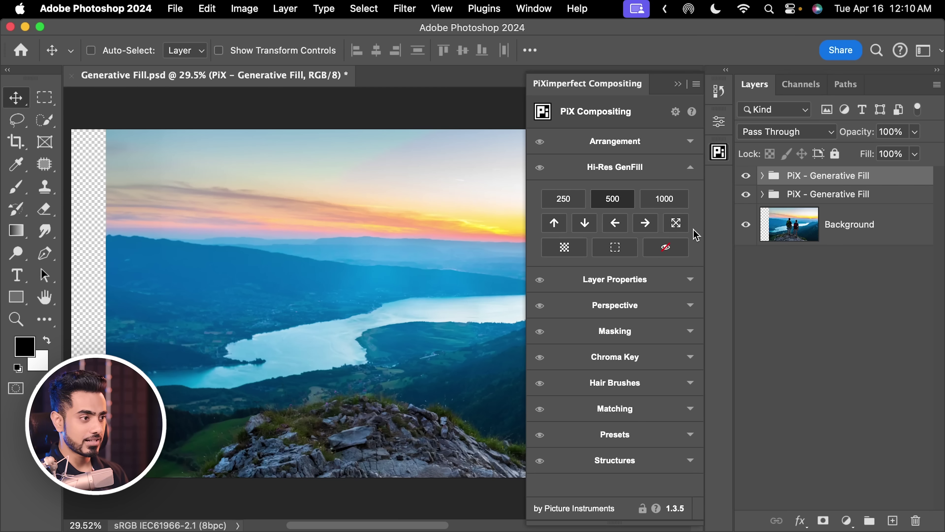
left_click(667, 248)
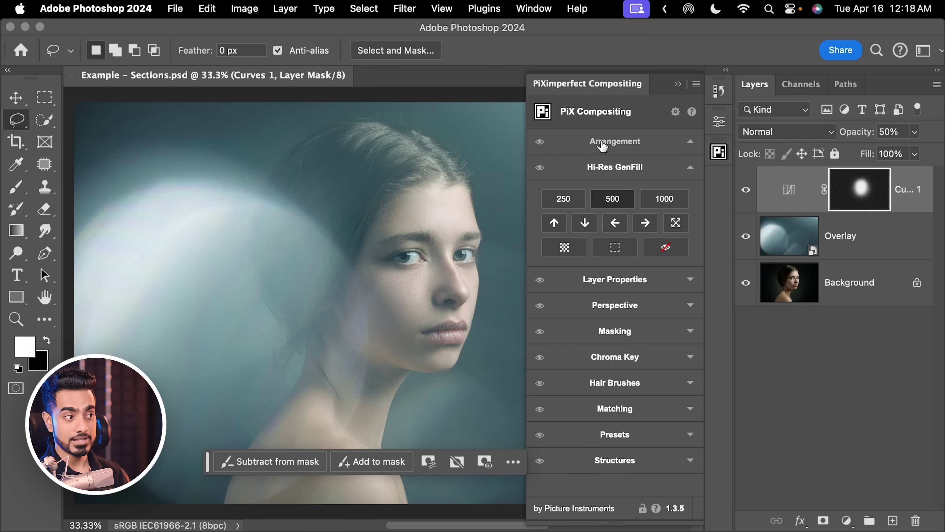
- Isolate the plugin's Arrangement, Perspective and Chroma Key sections one after another, collapsing all other sections each time
left_click(541, 144)
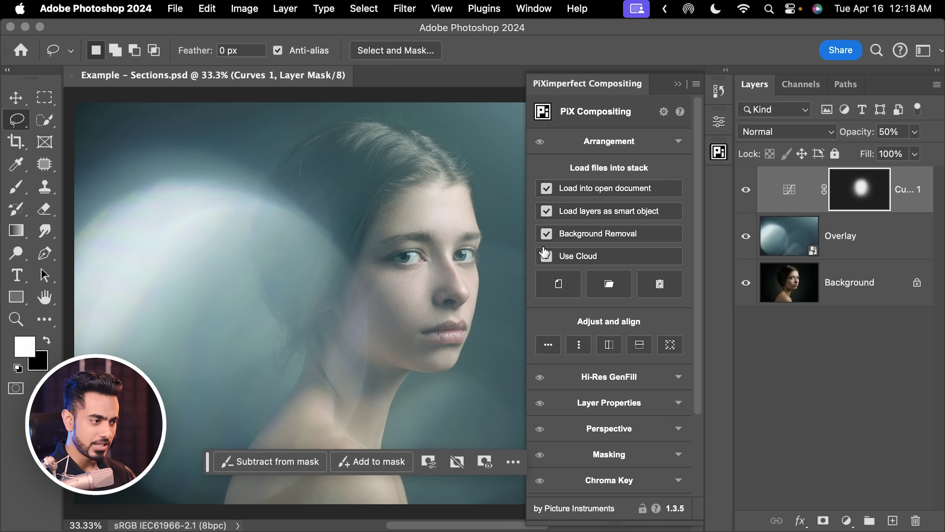
left_click(539, 433)
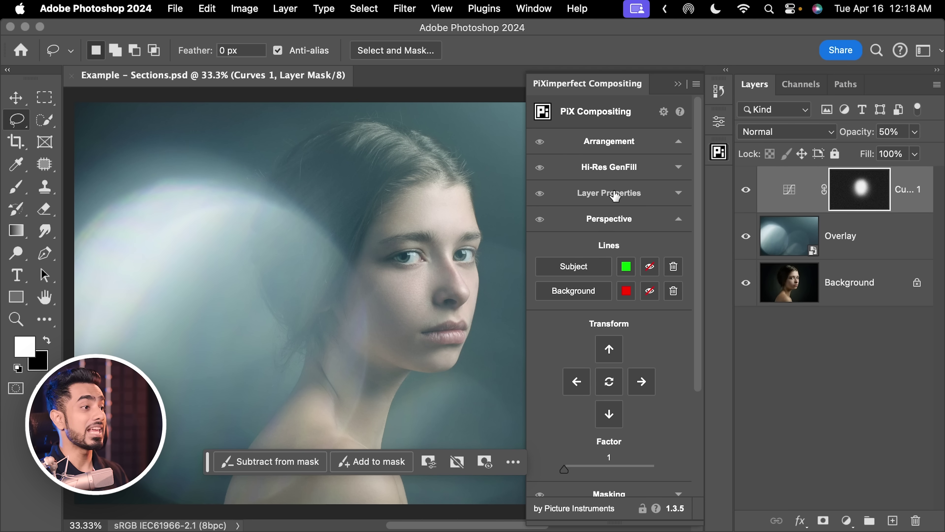
left_click_drag(703, 280, 701, 412)
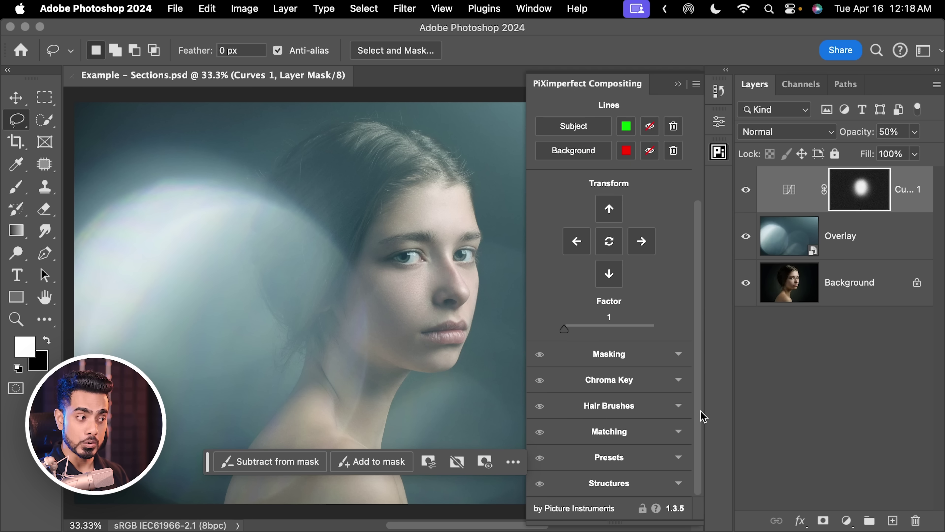
left_click(540, 387)
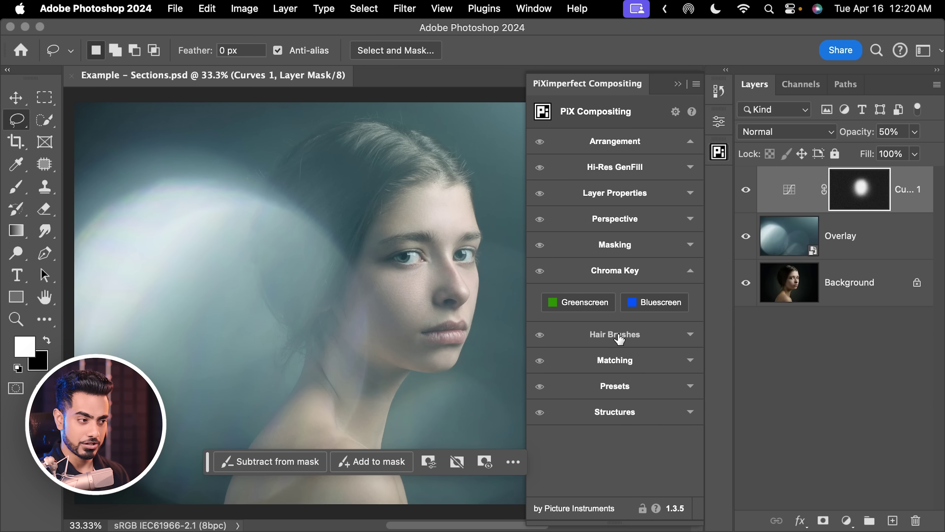
- Expand the plugin's Hair Brushes and Arrangement sections while keeping Chroma Key open, and look through the sections
left_click(619, 337)
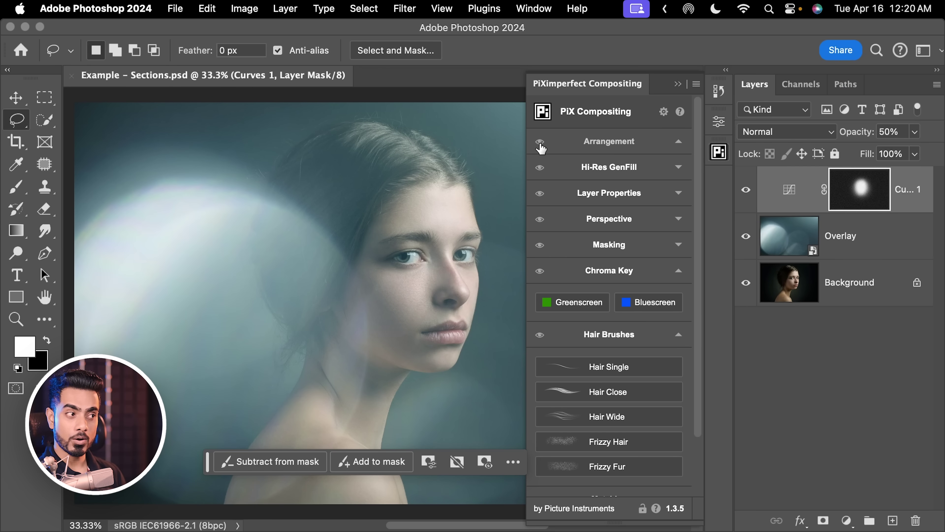
left_click(620, 143)
left_click_drag(698, 175, 699, 383)
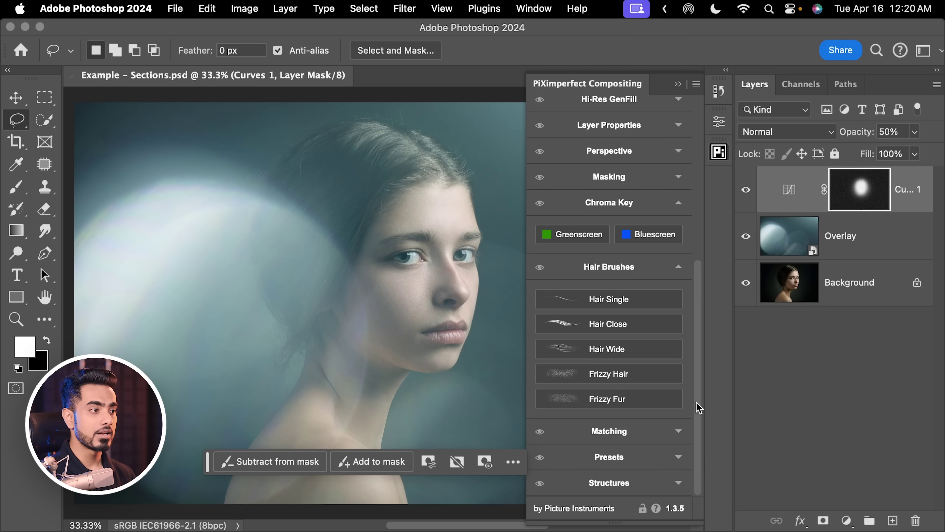
- Expand only the plugin's Perspective section with all others collapsed, and look through the collapsed sections below it
scroll(692, 337, "up", 10)
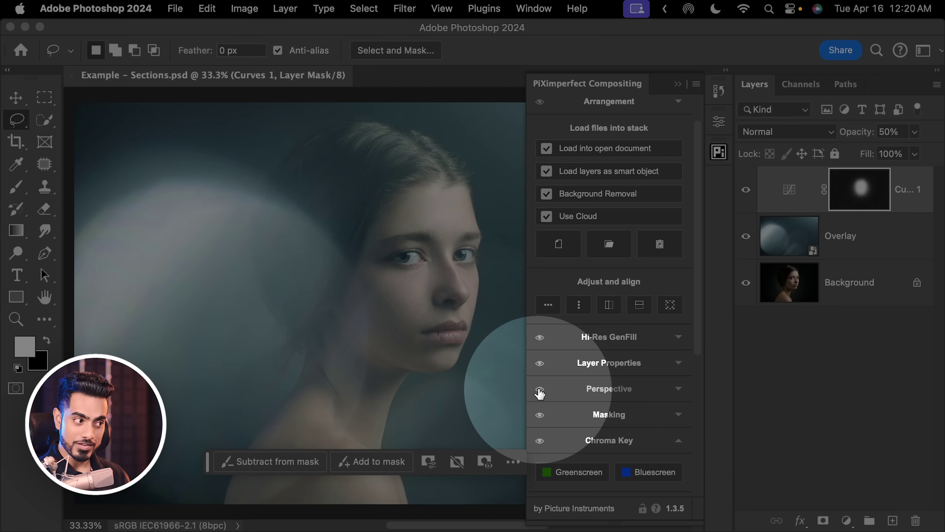
left_click(539, 393)
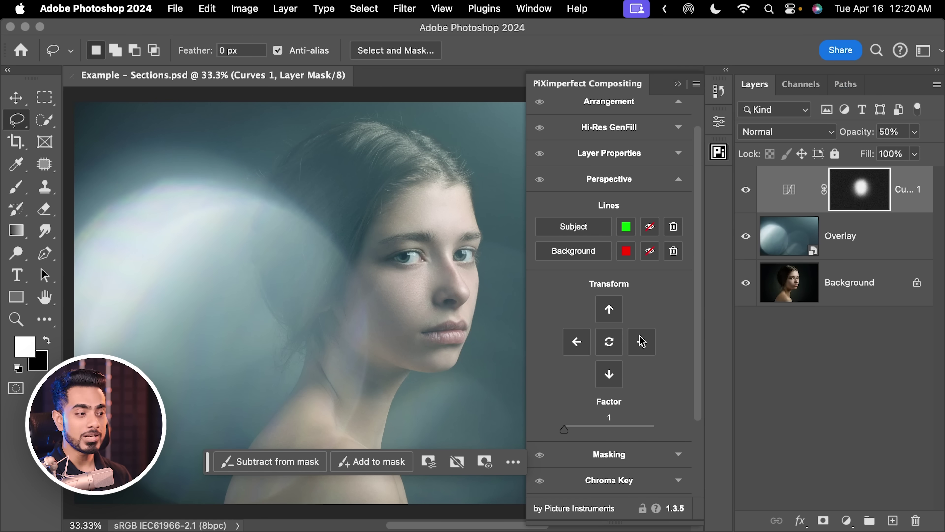
scroll(698, 283, "up", 2)
left_click_drag(699, 283, 690, 351)
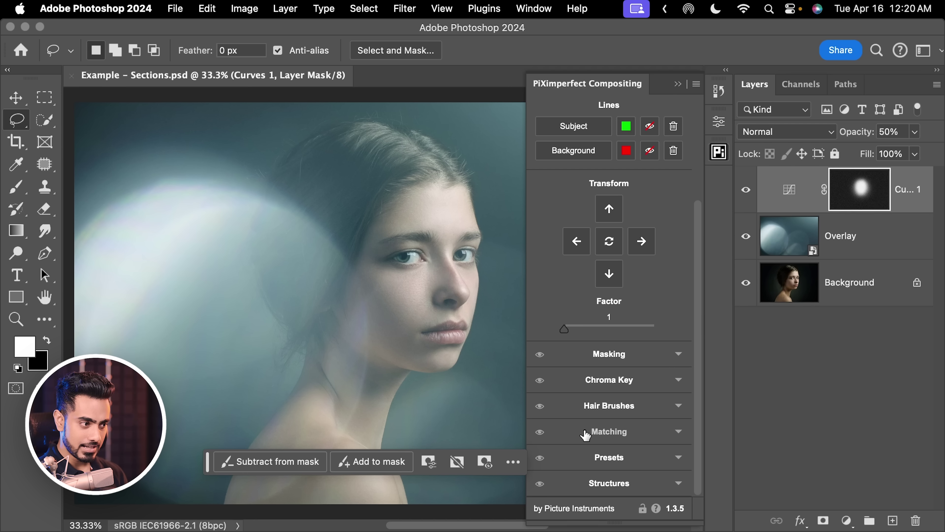
- Show the Chroma Key section alone with all others hidden, restore the full section list, and show Masking alone
left_click(540, 386)
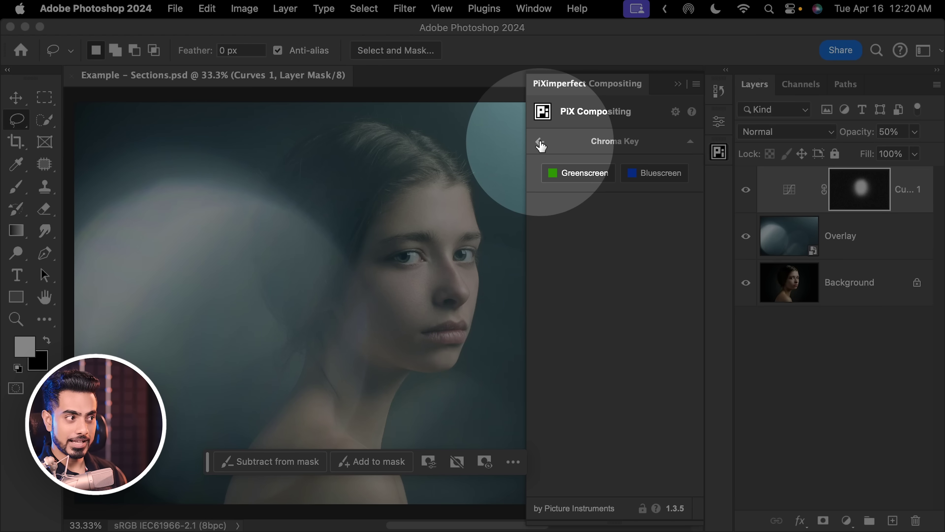
left_click(539, 141)
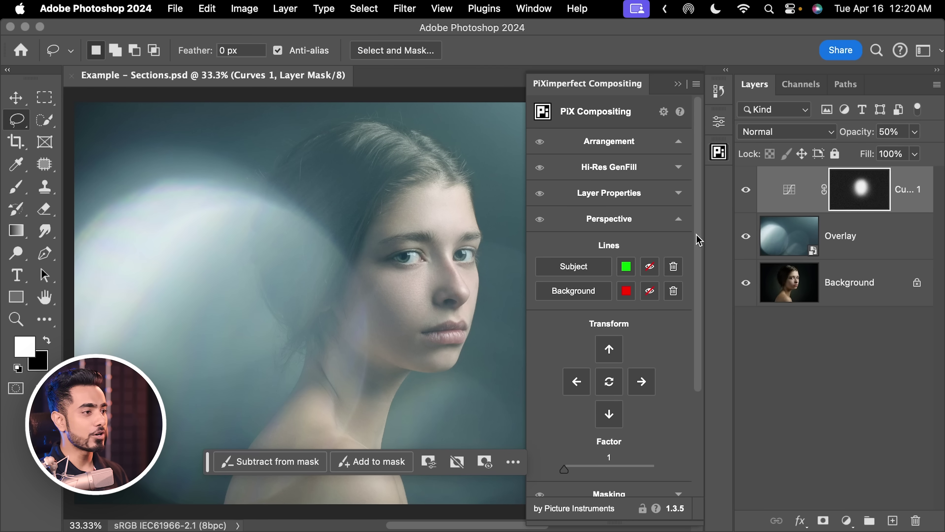
left_click_drag(696, 234, 702, 369)
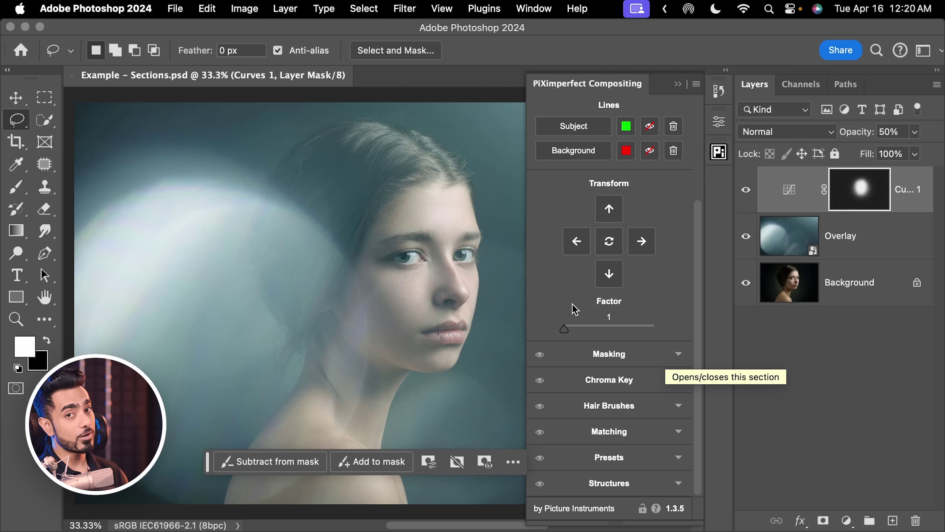
left_click(539, 357)
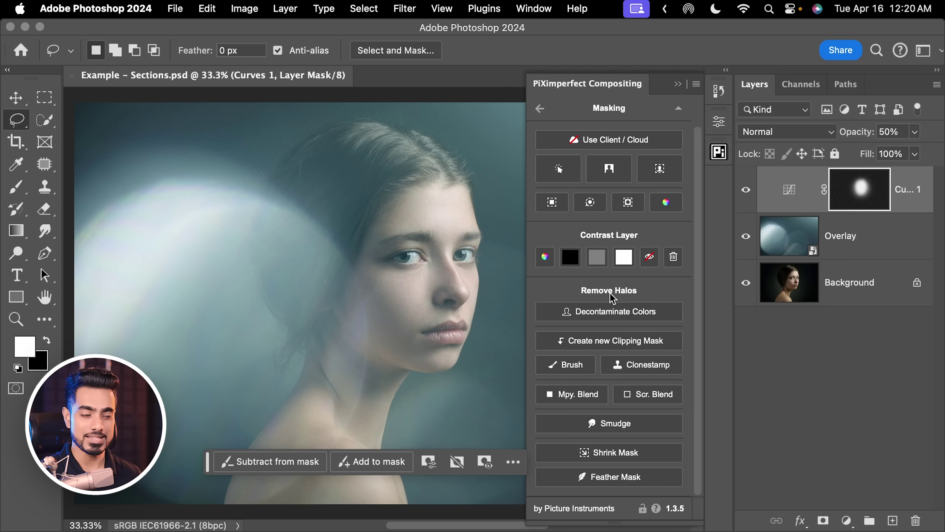
- Enable the Reverse eye function in the plugin's settings and return to the section list
scroll(699, 165, "up", 2)
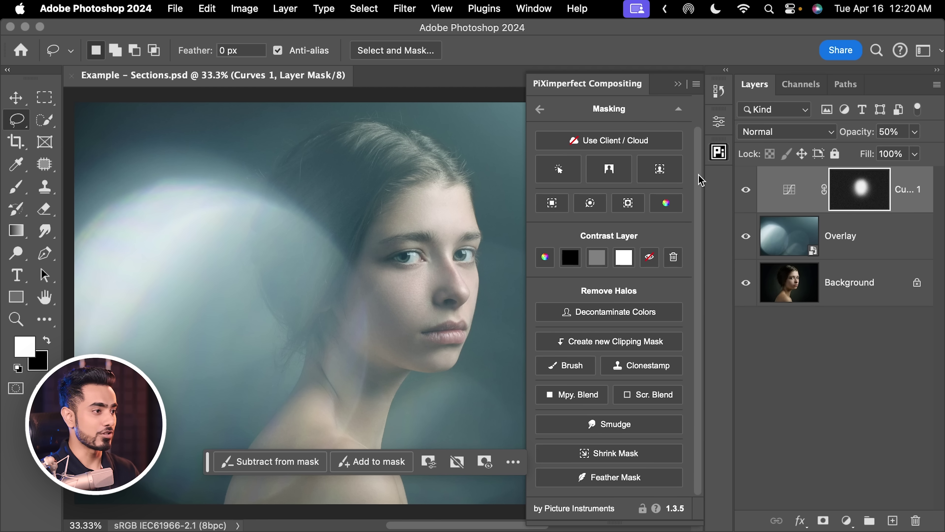
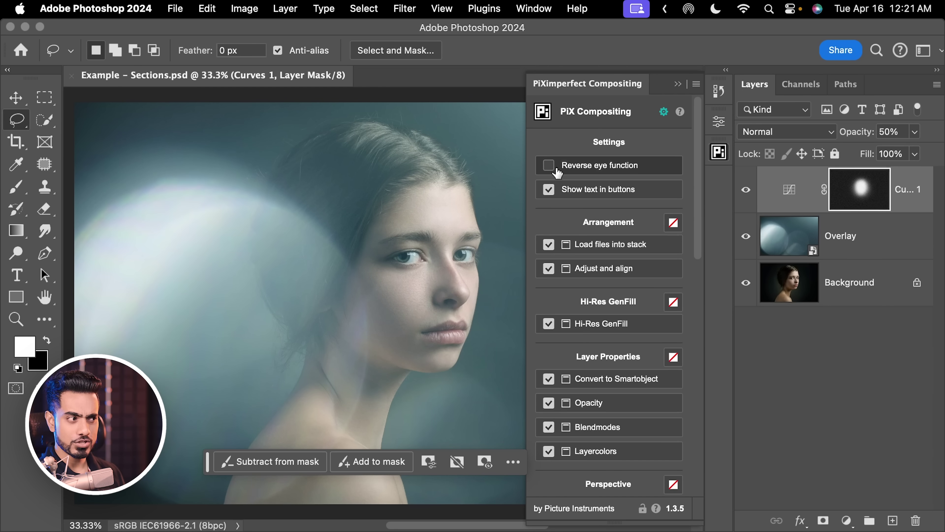
left_click(548, 166)
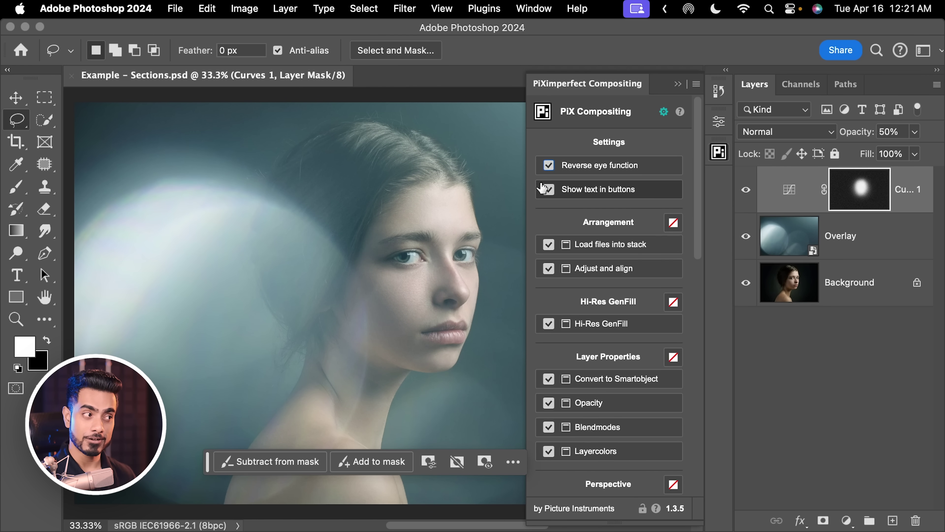
left_click(663, 113)
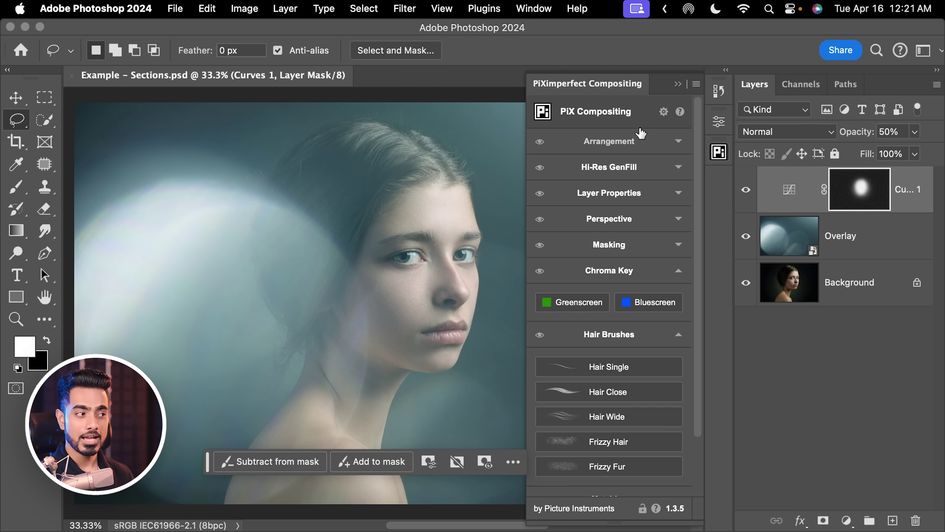
- Show the Hi-Res GenFill section and then the Perspective section alone, restoring the full section list after each
left_click(540, 170)
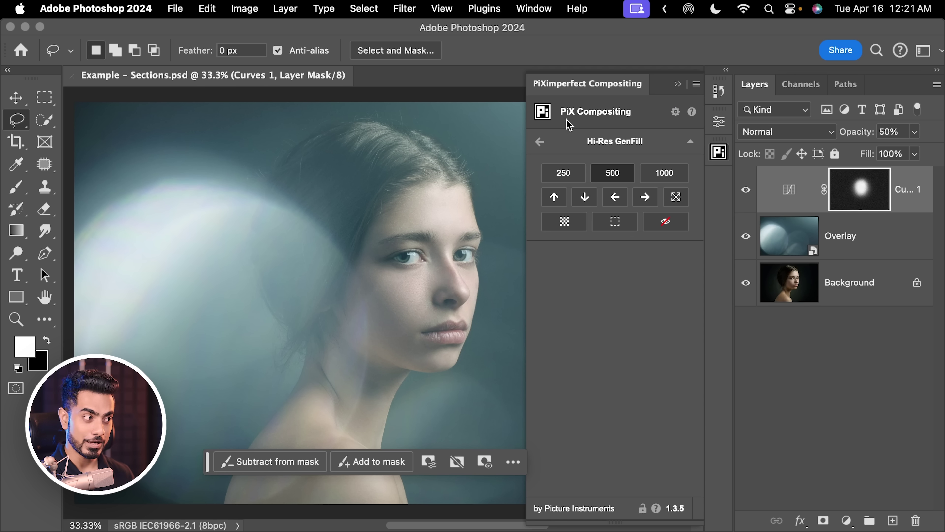
left_click(539, 141)
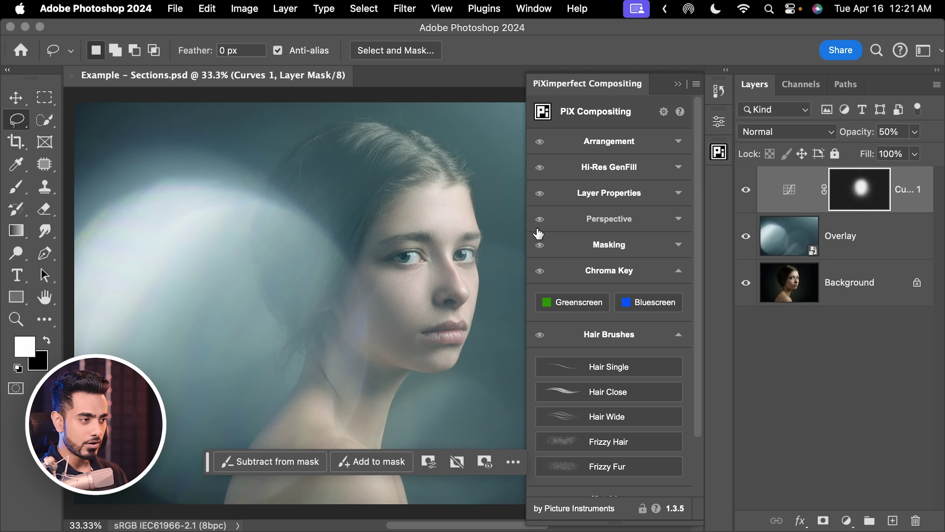
left_click(541, 220)
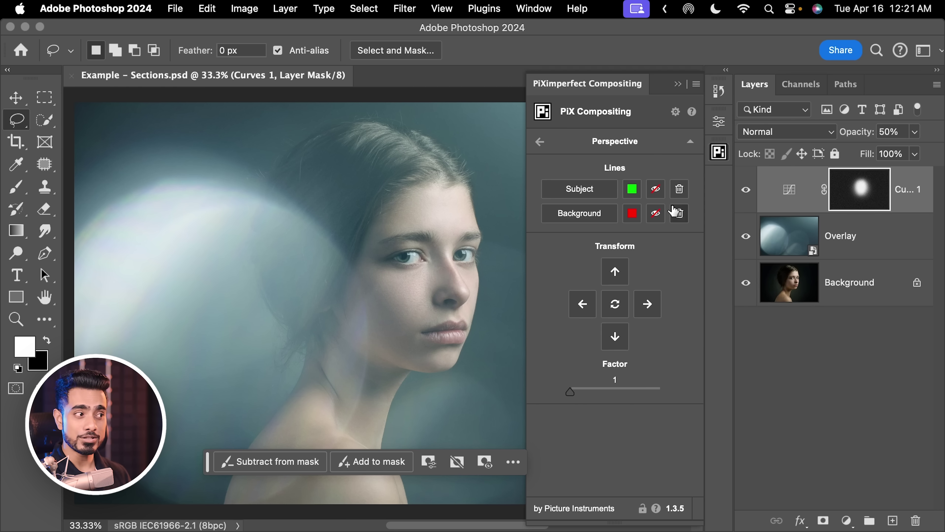
left_click(539, 142)
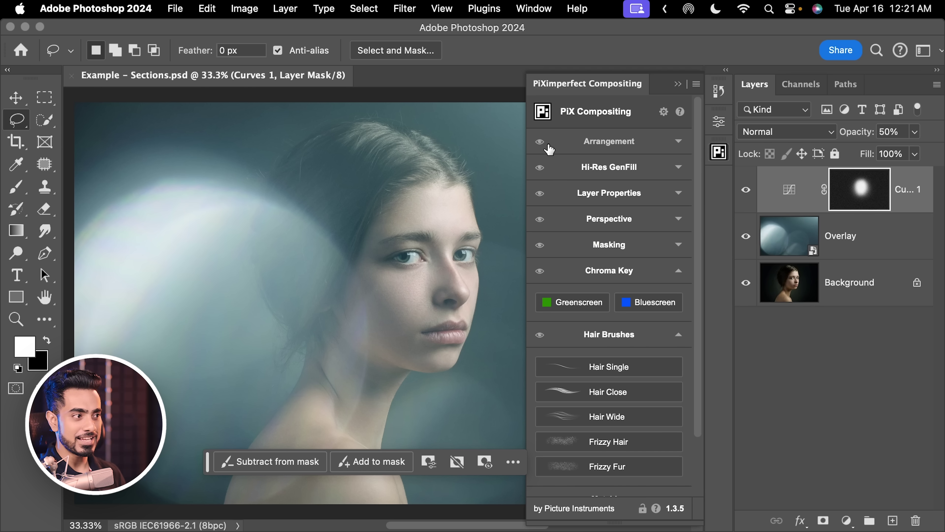
- Expand only the Arrangement section and then only the Perspective section, keeping the collapsed sections listed, and look through the list
left_click(540, 143)
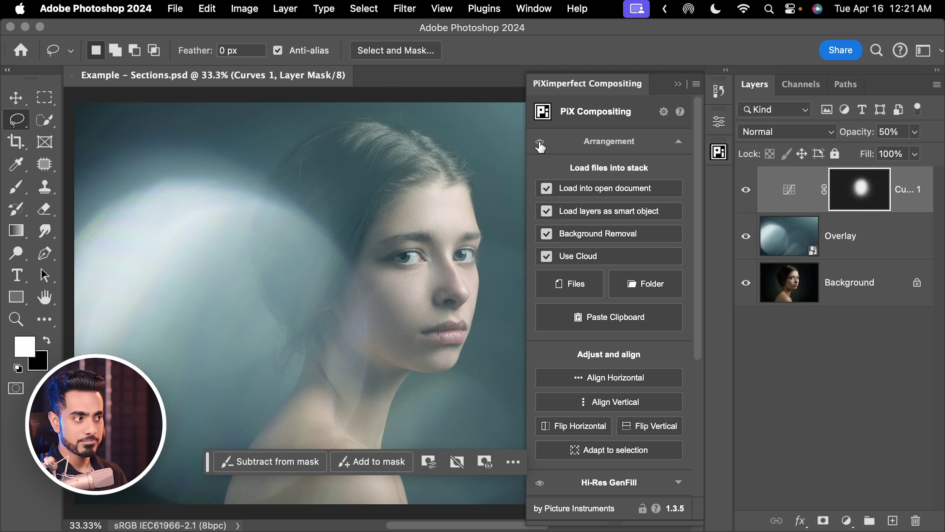
left_click_drag(698, 185, 707, 407)
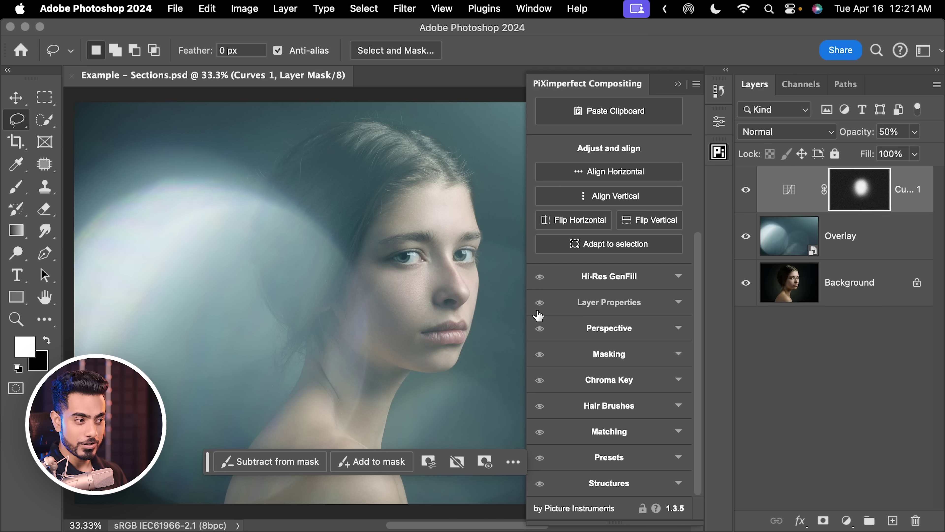
left_click(540, 331)
left_click_drag(697, 253, 686, 133)
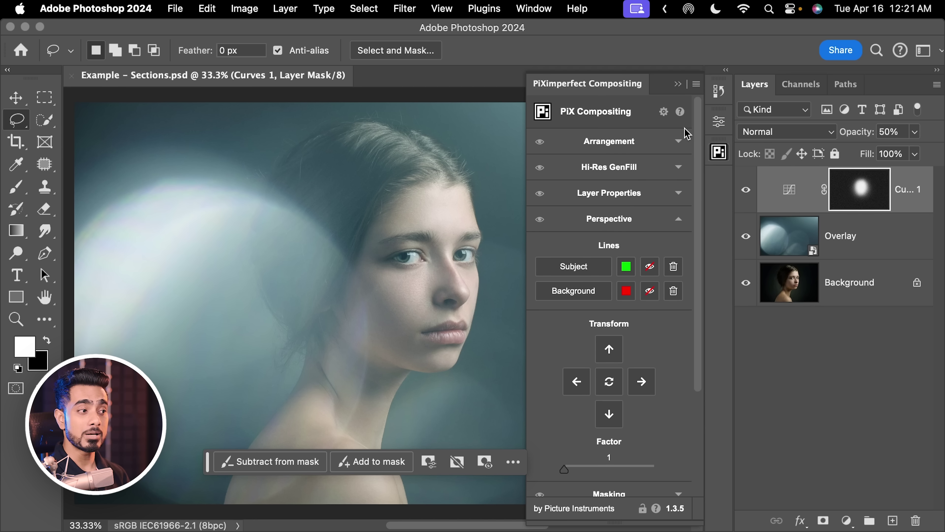
left_click_drag(696, 217, 697, 267)
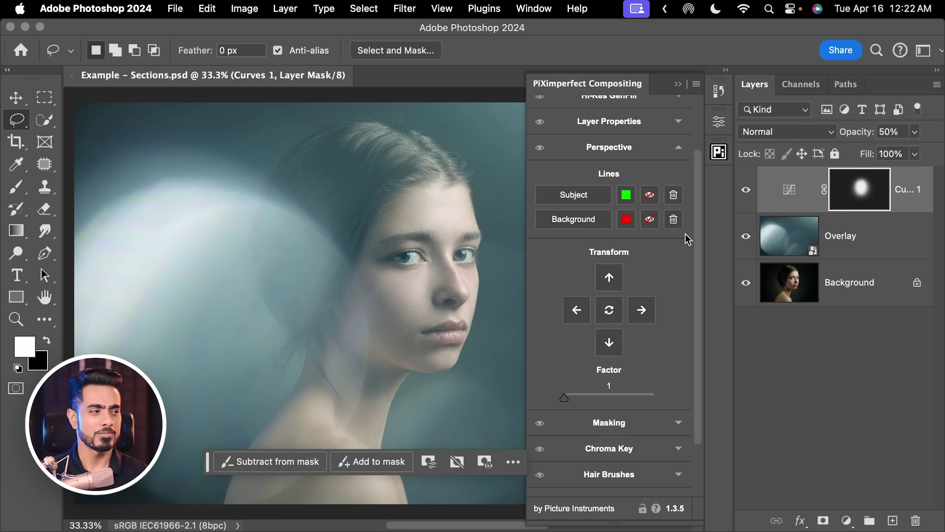
scroll(698, 216, "up", 1)
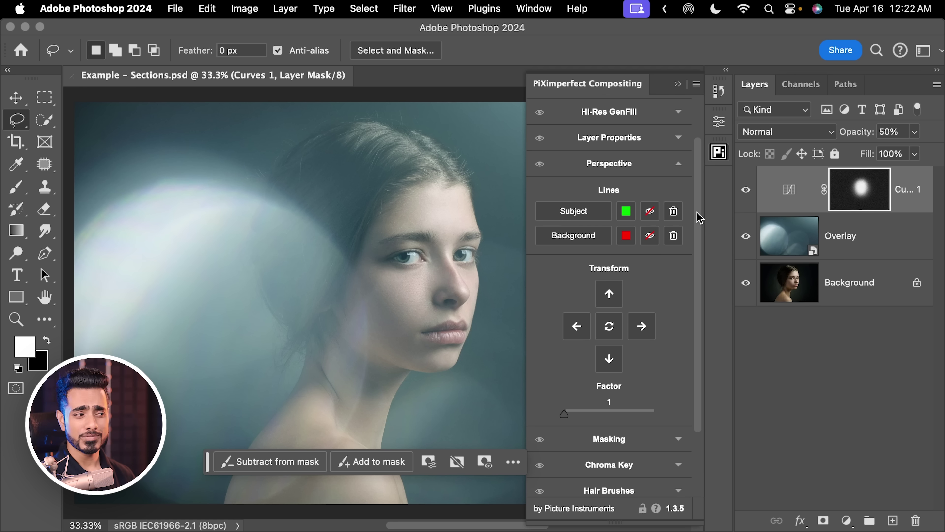
scroll(696, 209, "up", 5)
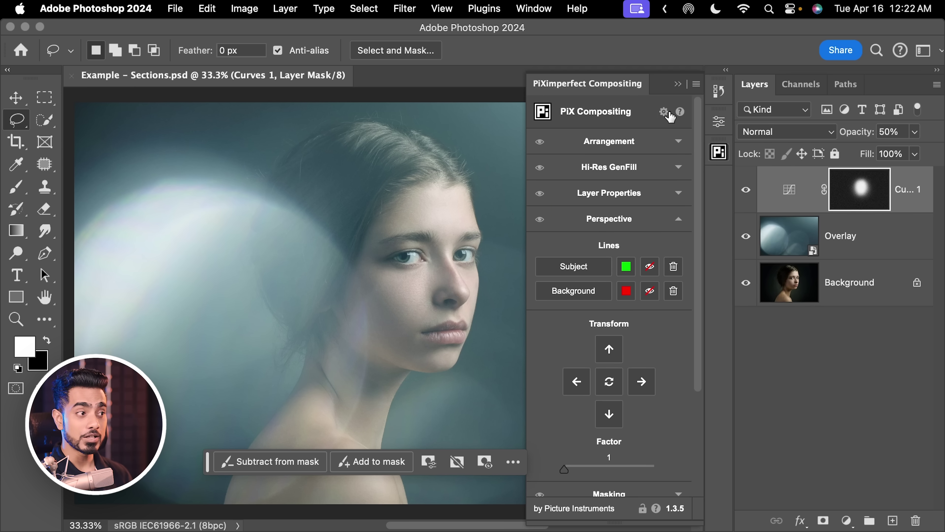
- Check the plugin's settings, then isolate Hi-Res GenFill and Perspective one after another, returning to the full list each time
left_click(663, 111)
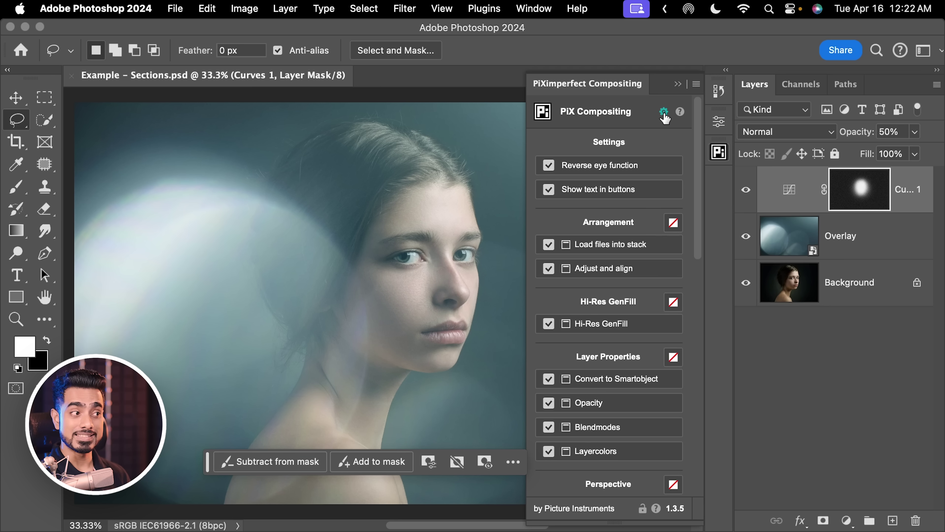
left_click(664, 113)
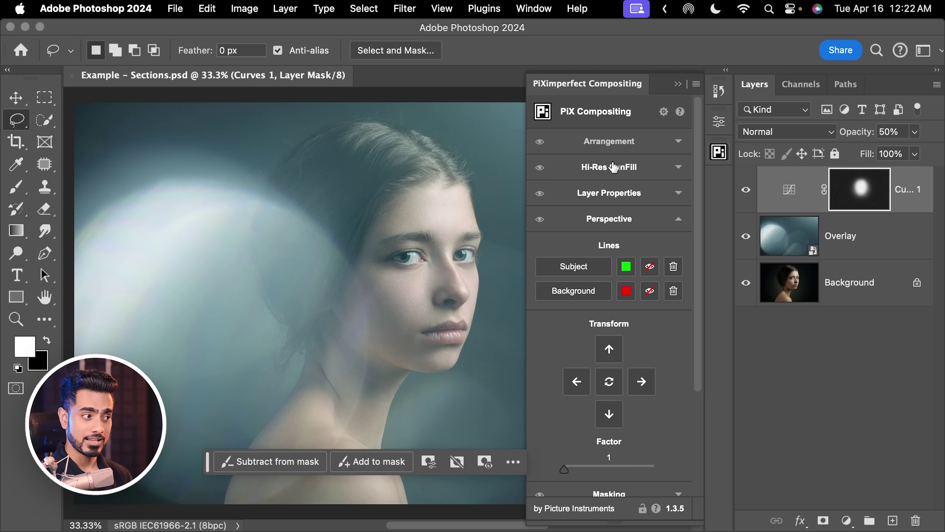
left_click(540, 172)
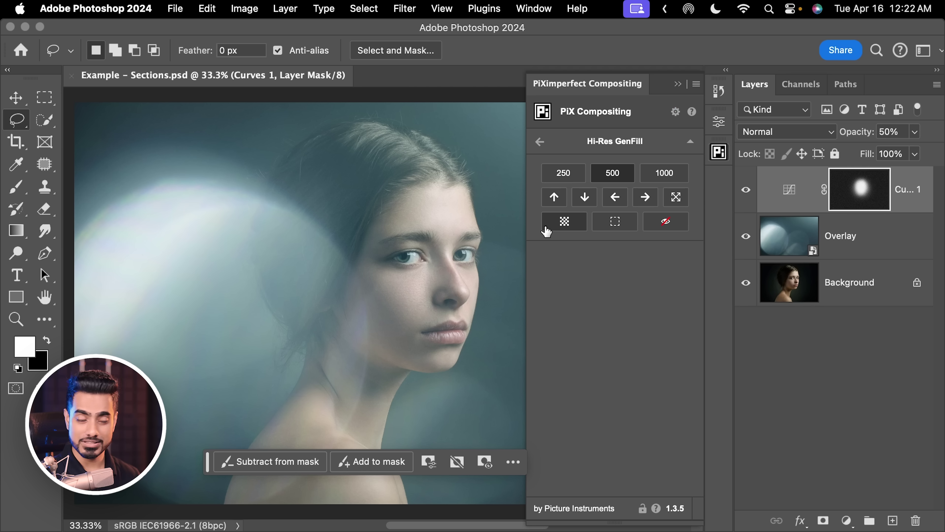
left_click(540, 142)
left_click(539, 220)
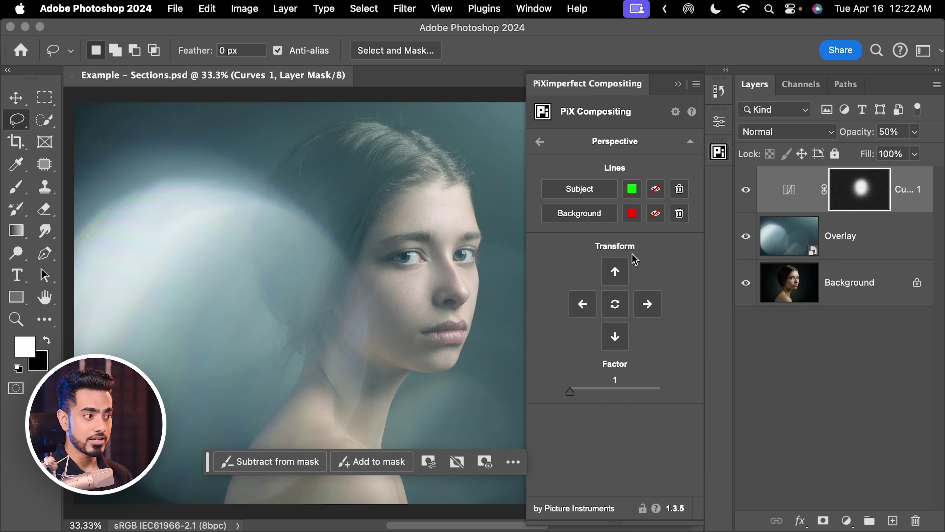
left_click(540, 142)
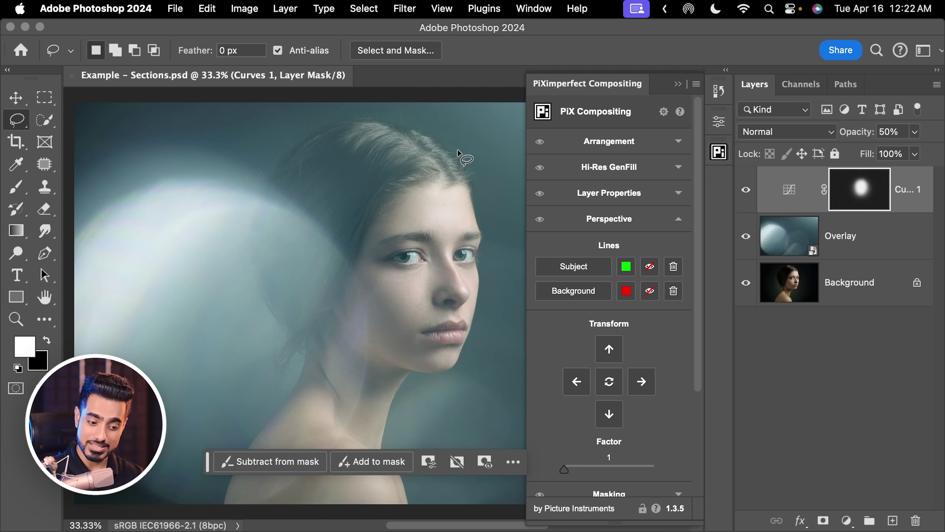
- Disable the Reverse eye function in the plugin's settings and expand only Arrangement, then only Hi-Res GenFill, in the section list
left_click(664, 112)
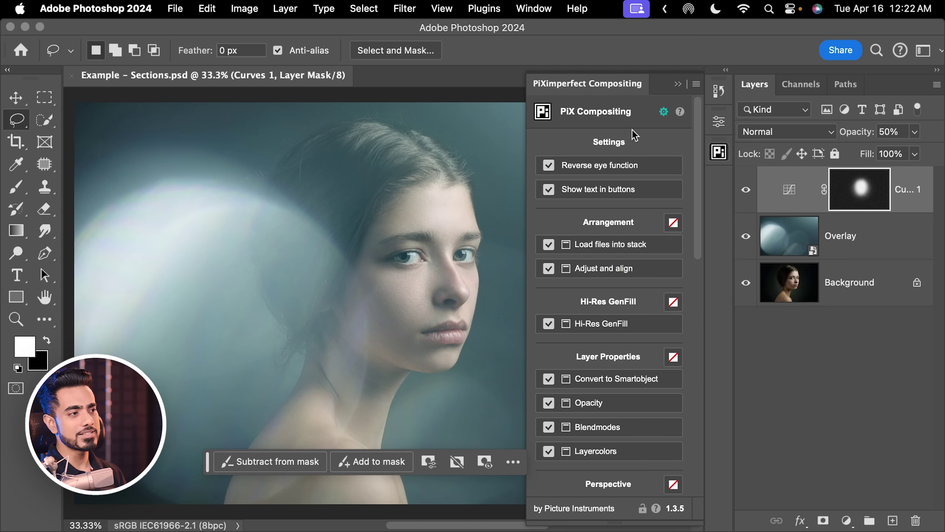
left_click(549, 167)
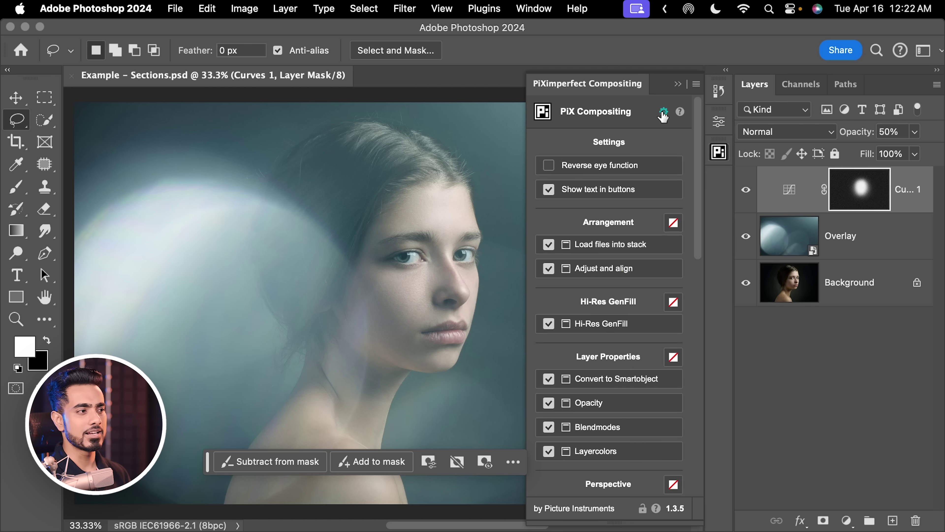
left_click(663, 112)
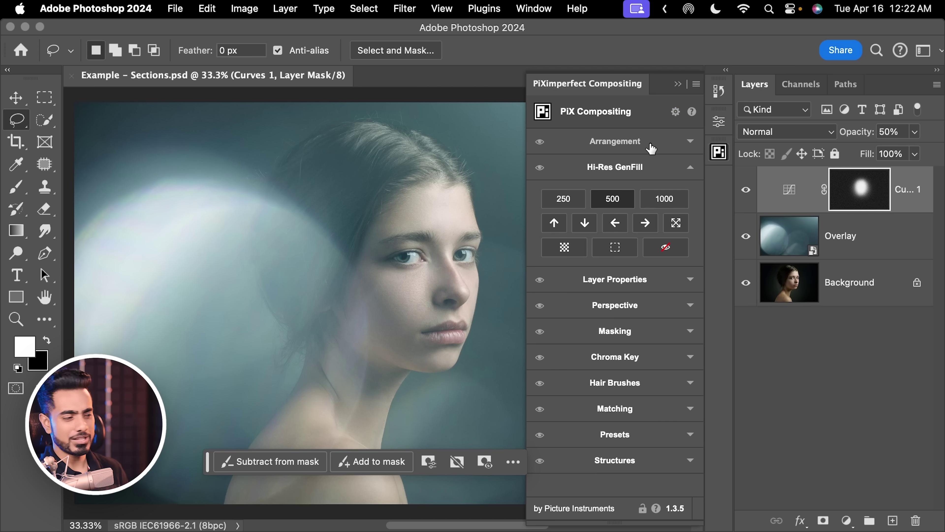
left_click(540, 144)
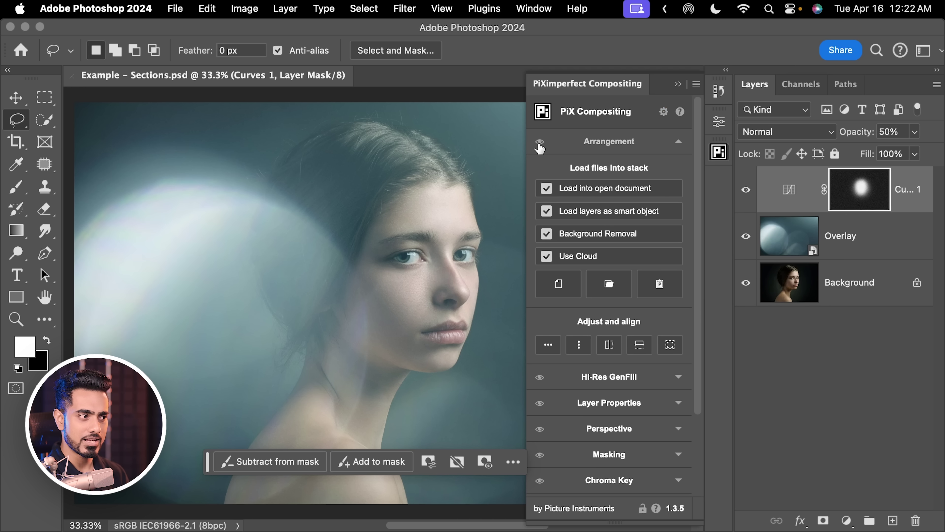
left_click(539, 377)
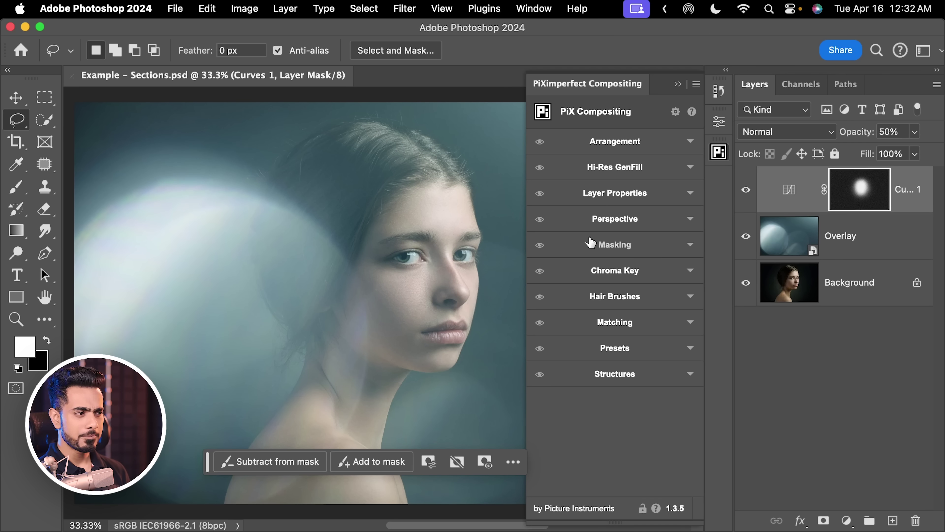
- Expand the Masking and Chroma Key sections together and look through their controls
left_click(625, 251)
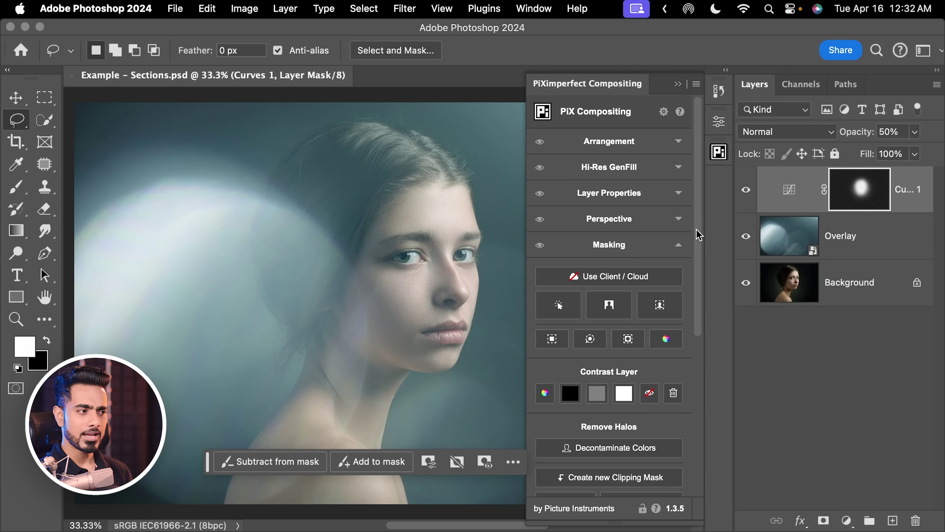
left_click_drag(700, 234, 677, 395)
left_click(677, 394)
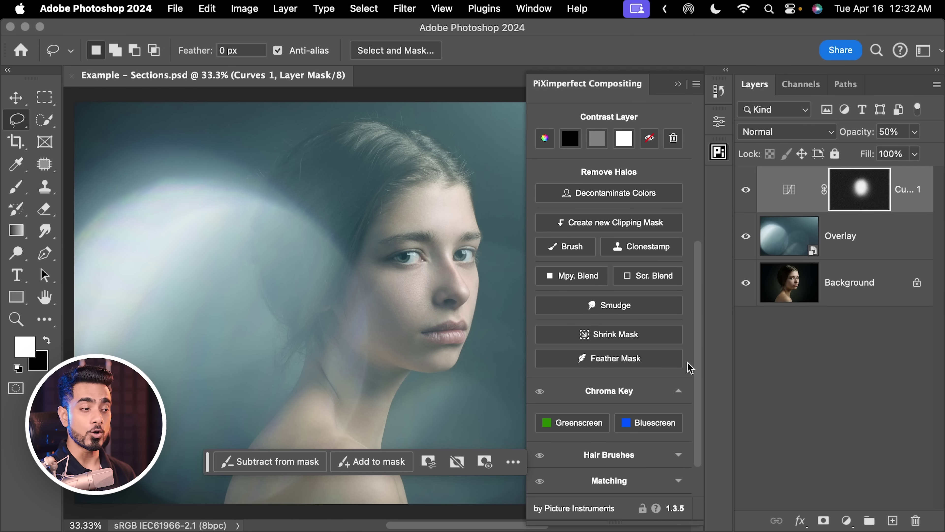
scroll(657, 345, "up", 2)
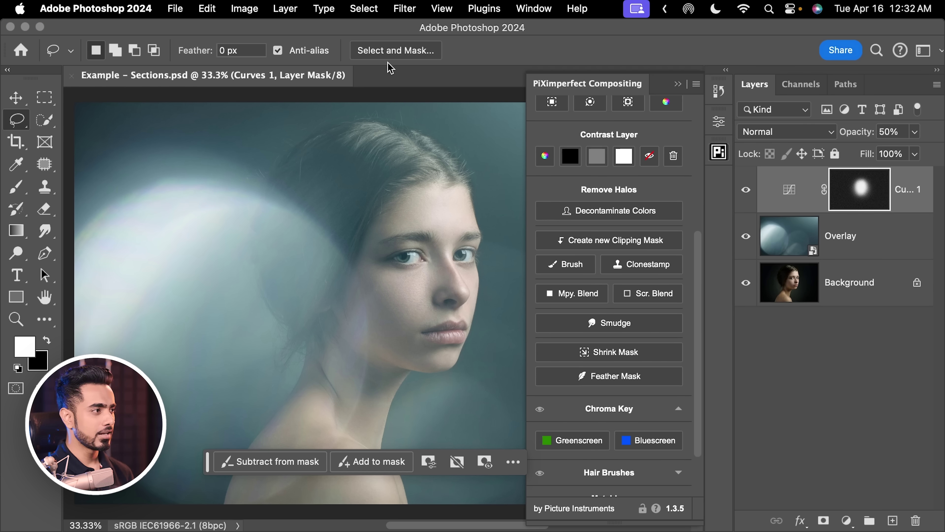
mouse_move(296, 506)
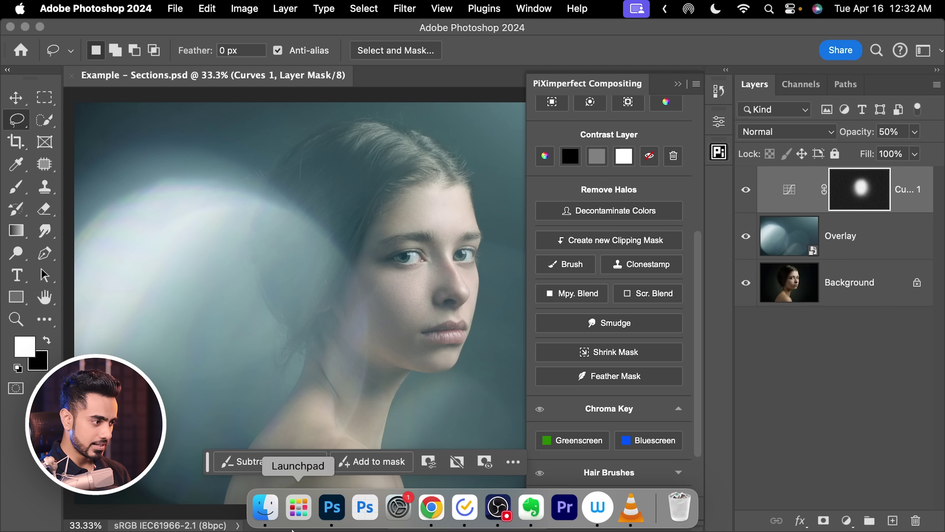
- Quit and relaunch Adobe Photoshop 2024, and check which sections of the plugin panel are expanded
right_click(331, 514)
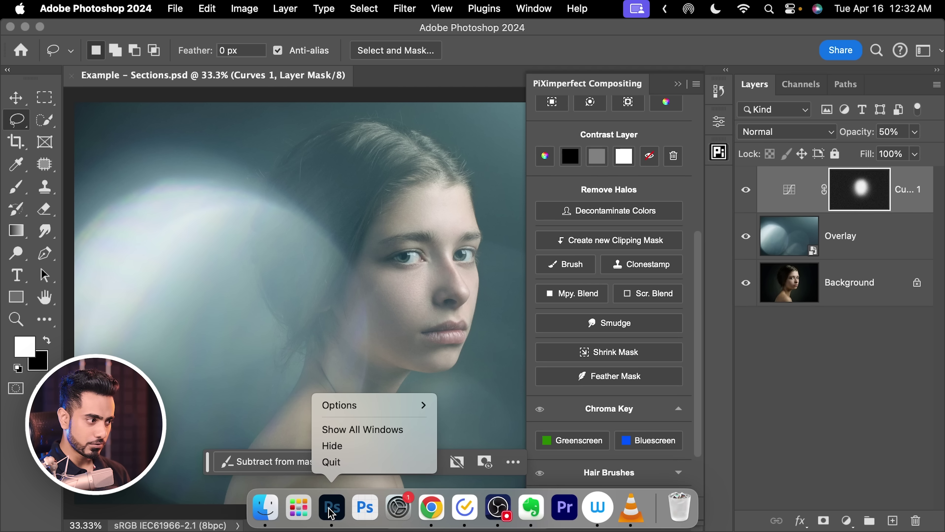
left_click(343, 463)
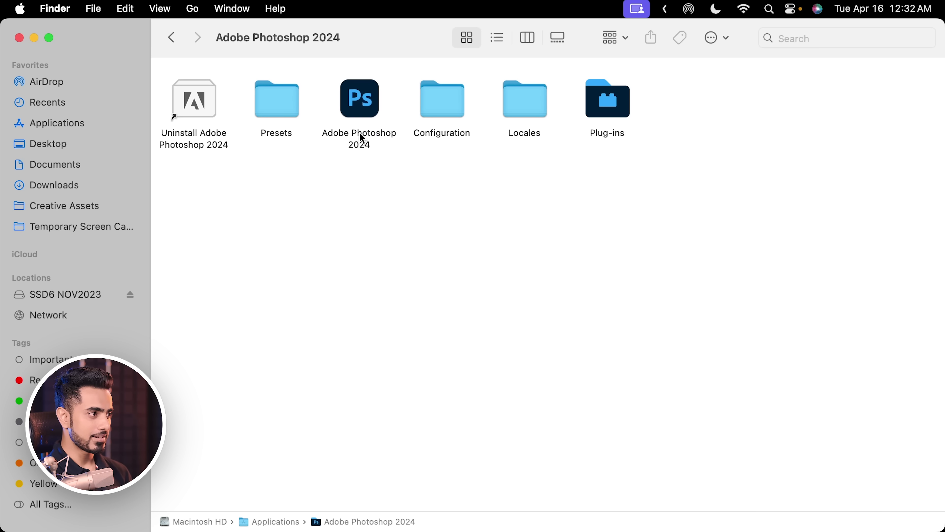
left_click(360, 102)
double_click(360, 102)
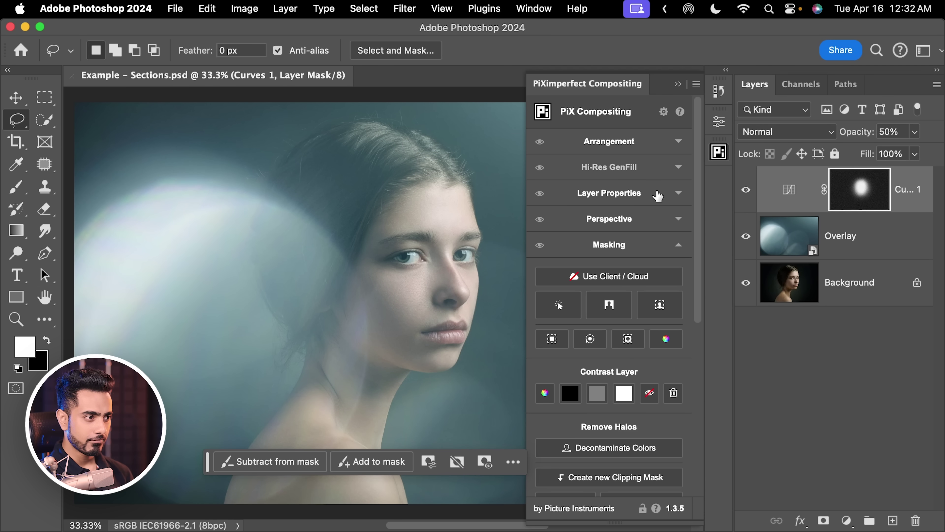
scroll(695, 185, "down", 3)
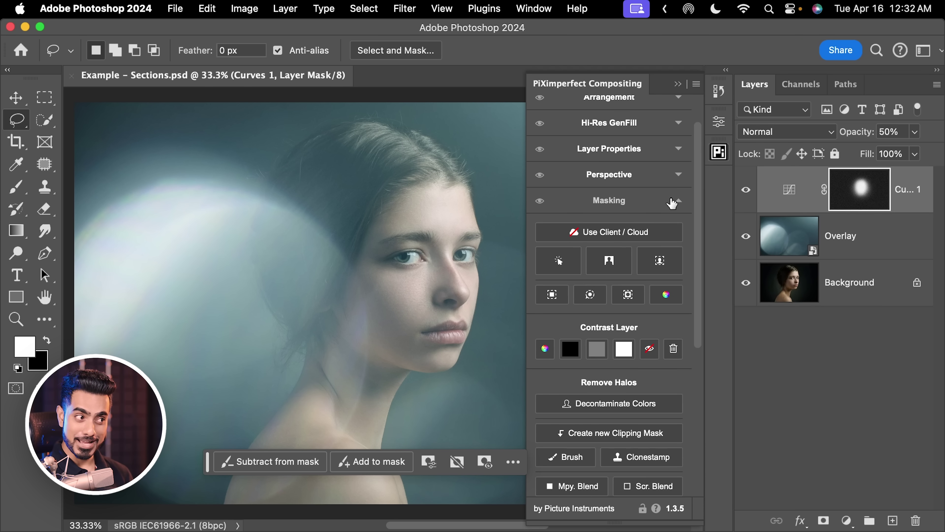
left_click_drag(702, 198, 696, 369)
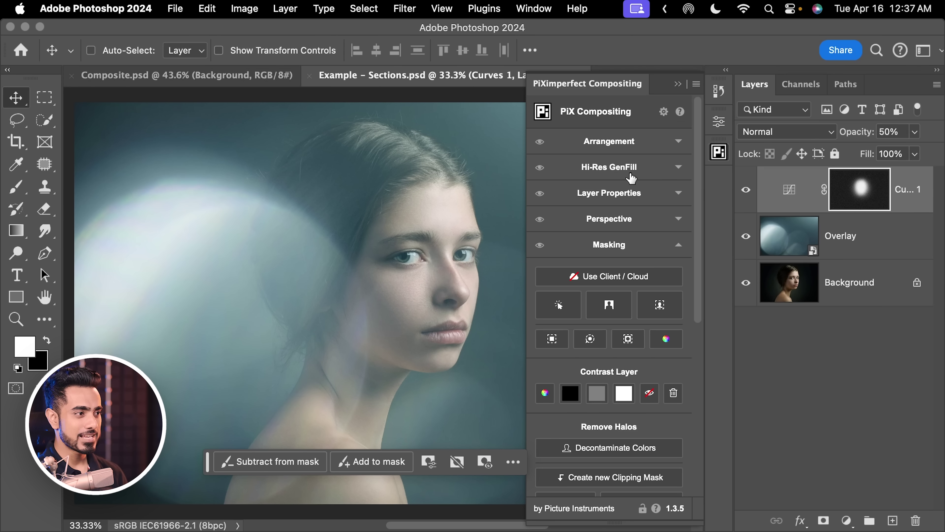
- Expand the Hi-Res GenFill section and disable Show Tooltips in Photoshop's Tools preferences
left_click(629, 166)
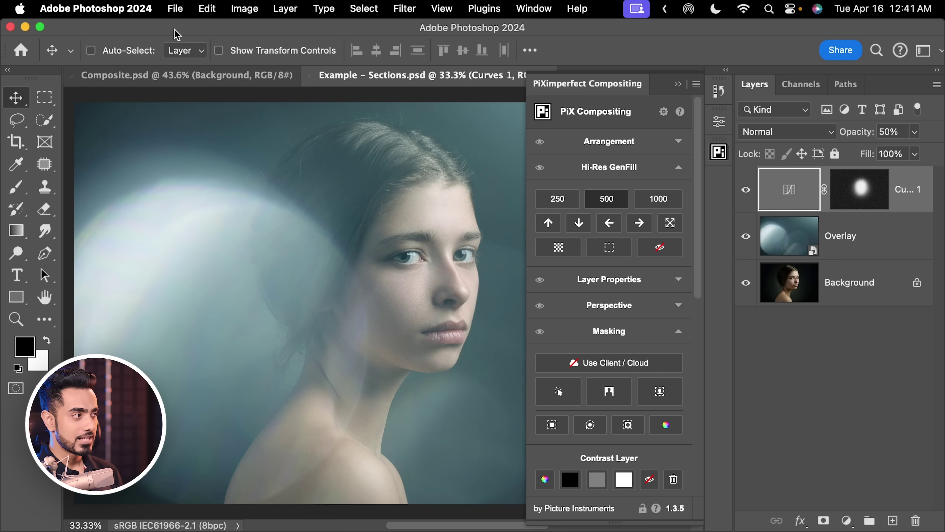
left_click(99, 9)
mouse_move(105, 69)
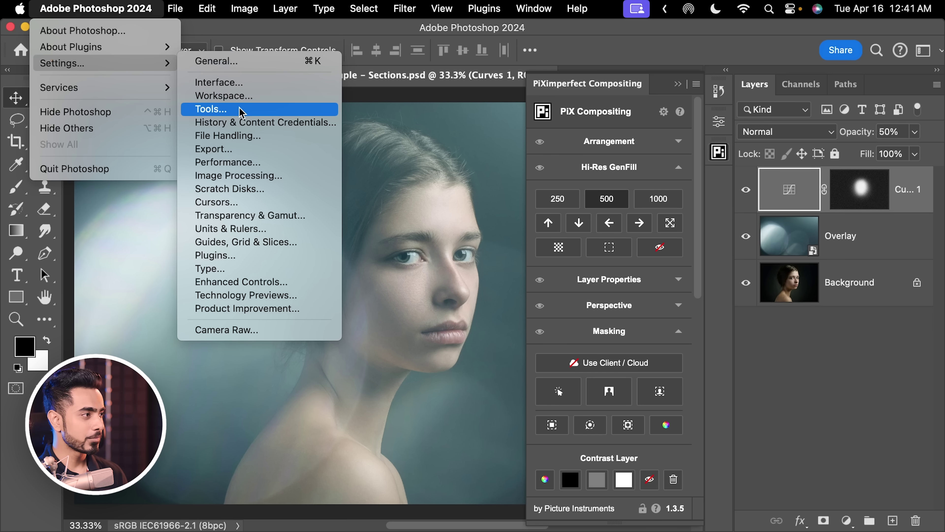
left_click(216, 110)
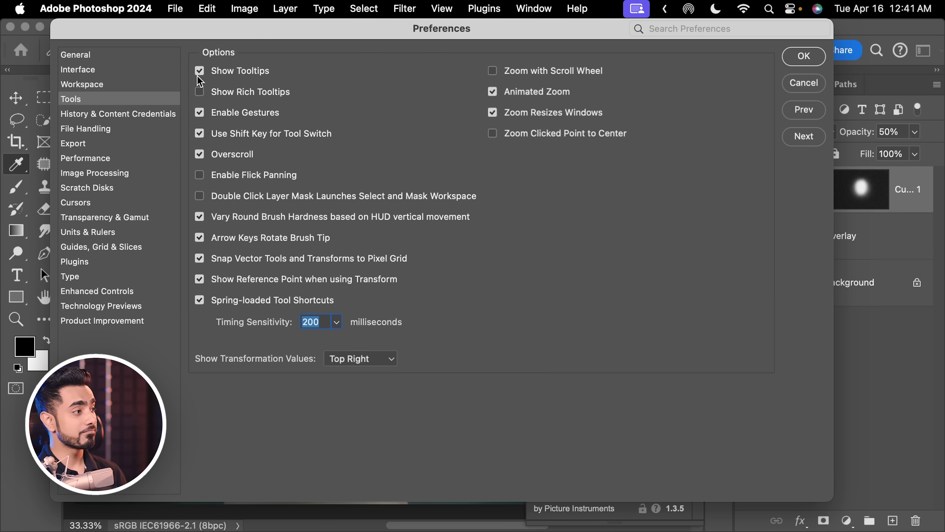
left_click(201, 71)
left_click(791, 59)
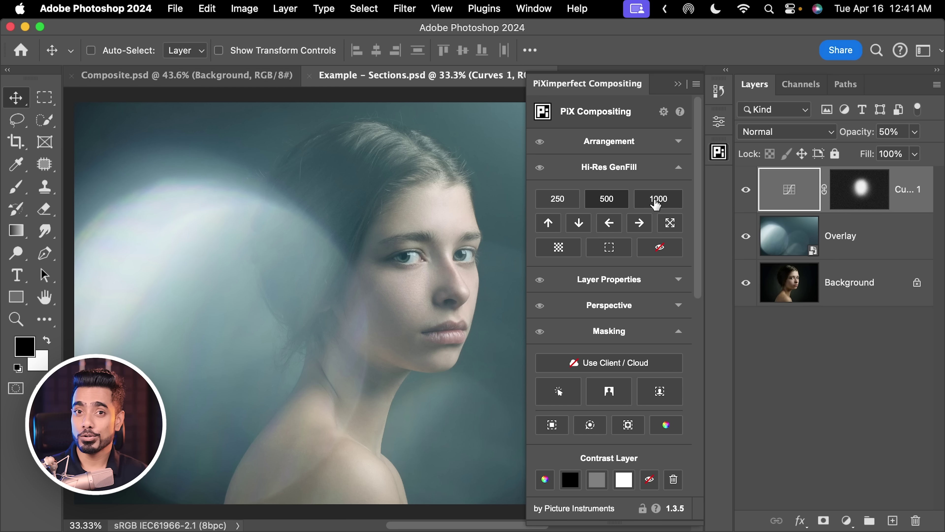
- Enable Show Tooltips in Photoshop's Tools preferences
left_click(88, 11)
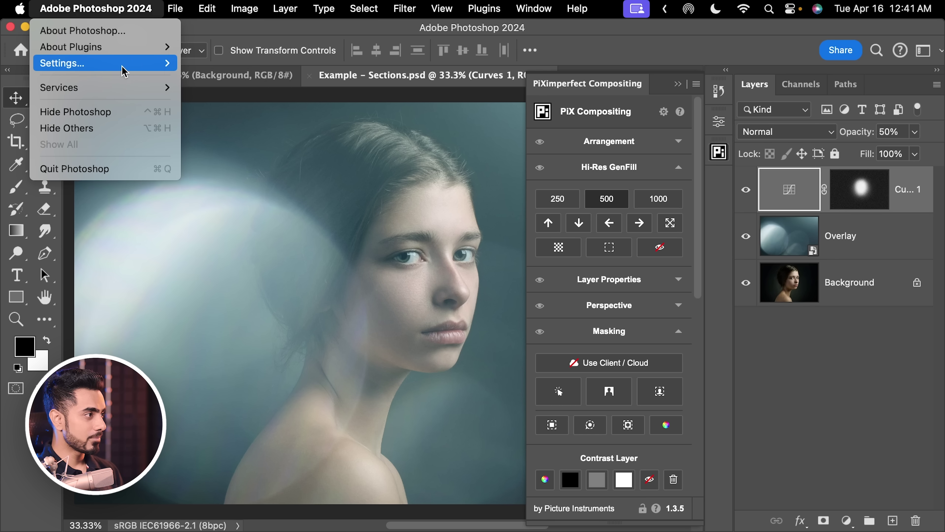
mouse_move(125, 72)
left_click(230, 111)
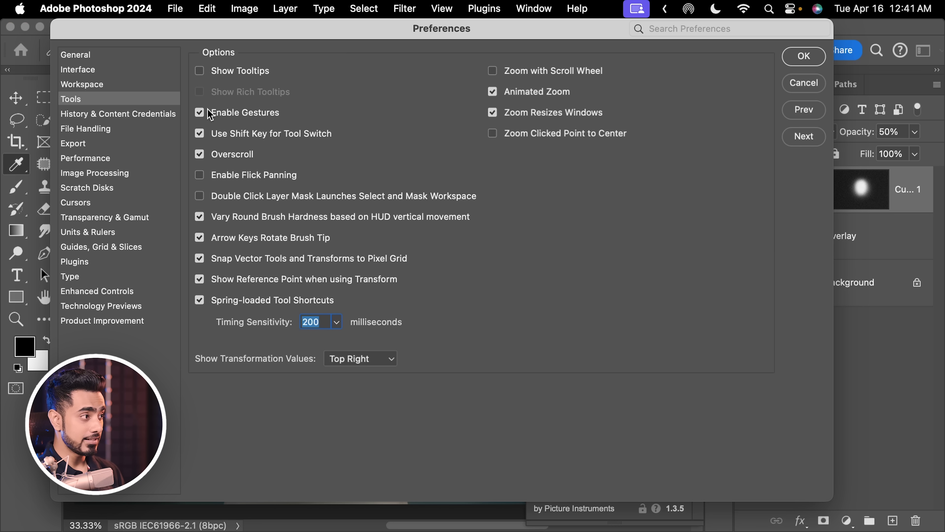
left_click(199, 70)
left_click(803, 57)
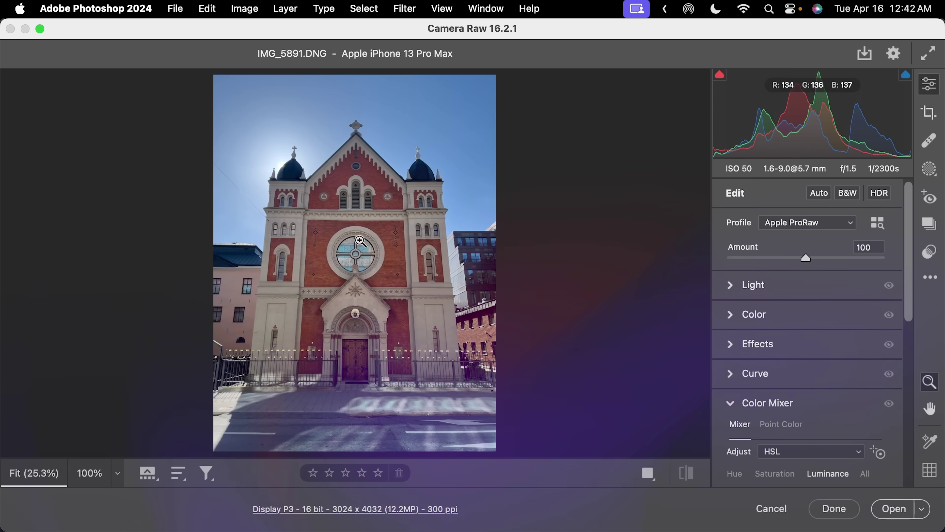
- Open the raw photo IMG_5891.DNG from Camera Raw as a smart object
key("shift")
key("shift")
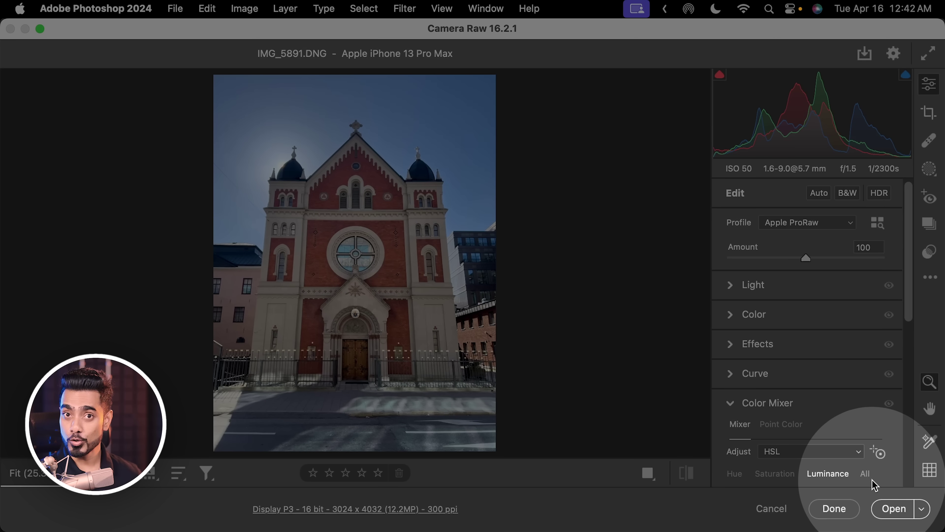
key("shift")
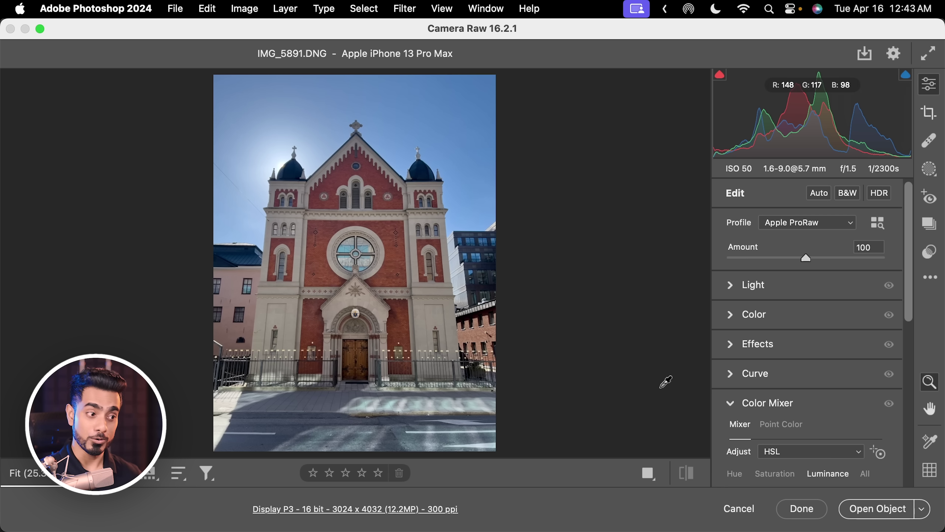
left_click(879, 509, "shift")
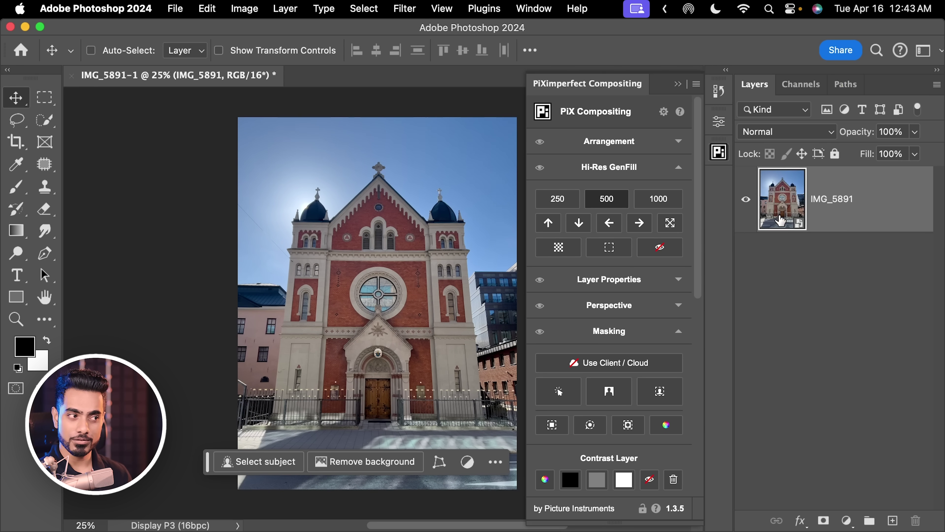
- Reopen the IMG_5891 smart object in Camera Raw and set its Exposure to +0.55
double_click(780, 221)
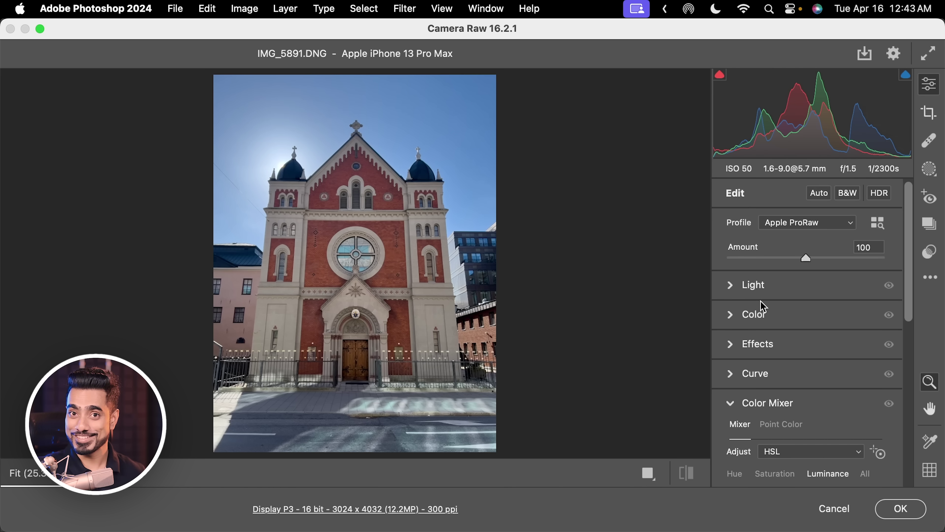
left_click(731, 286)
left_click_drag(804, 319, 815, 320)
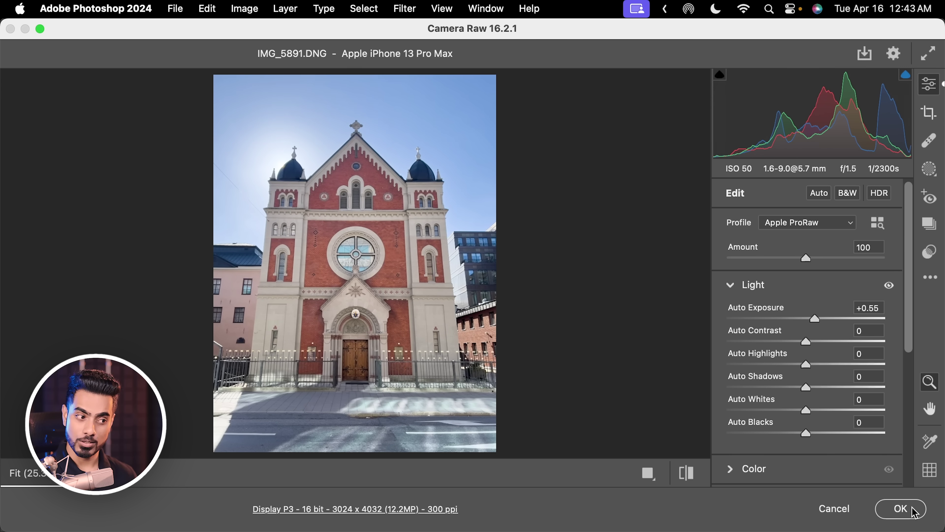
left_click(902, 508, "shift")
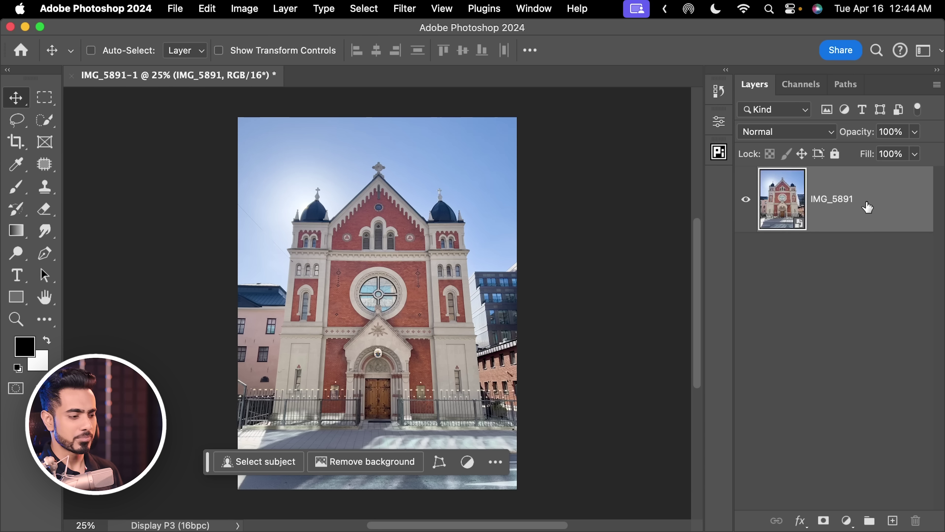
- Duplicate the IMG_5891 smart object layer and convert the copy to black and white in Camera Raw
key("super+j")
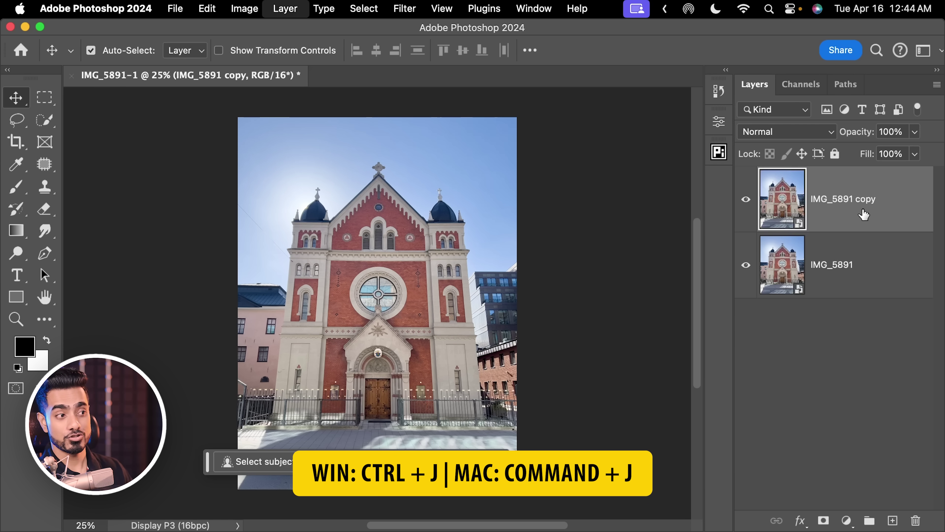
double_click(789, 200)
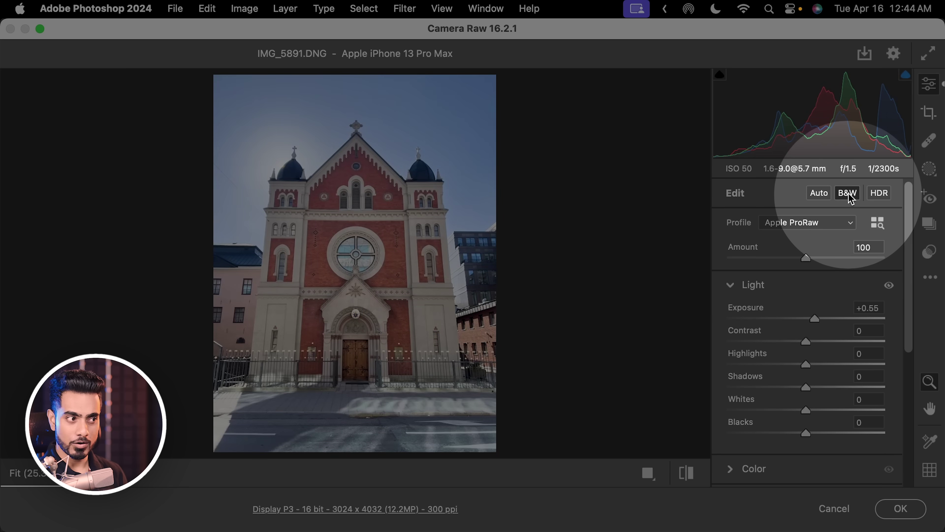
left_click(847, 193)
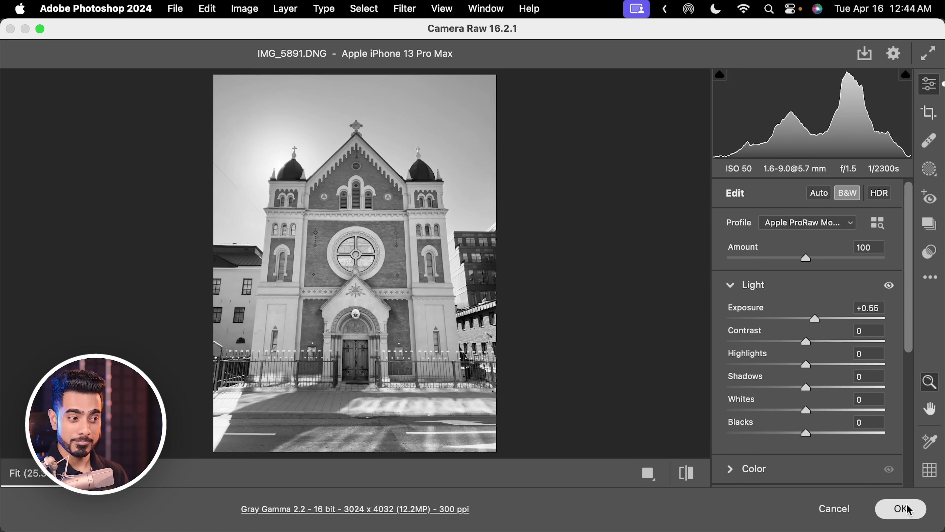
left_click(904, 502)
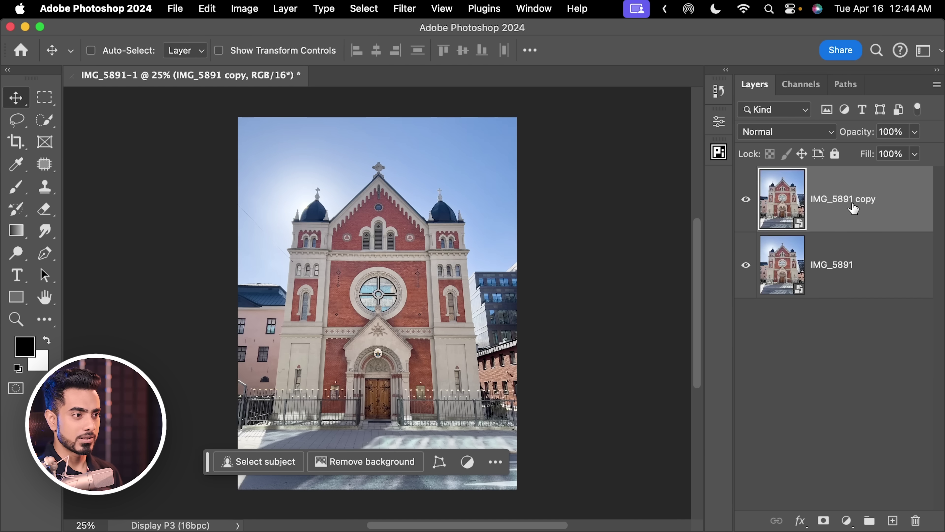
- Delete the duplicate layer and make an independent smart object copy of IMG_5891 with the plugin's Convert to Smartobject function
left_click_drag(854, 204, 916, 518)
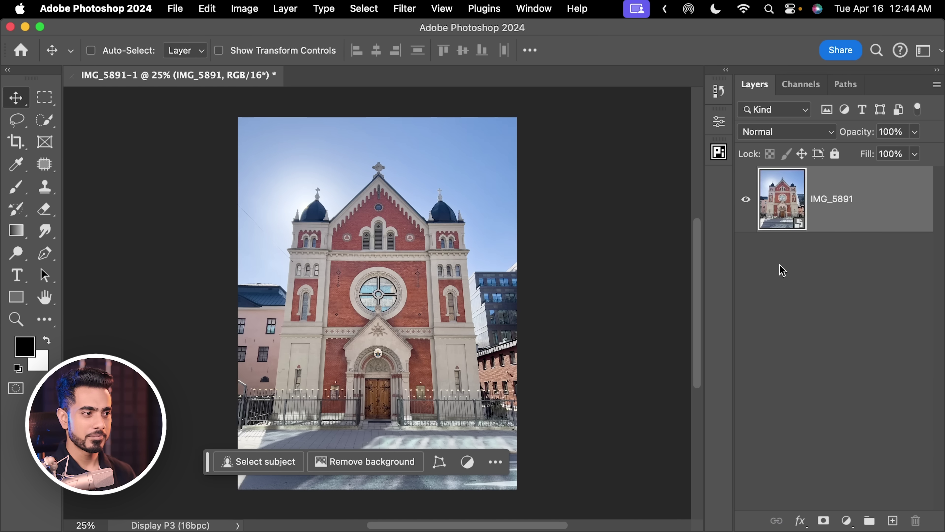
left_click(720, 154)
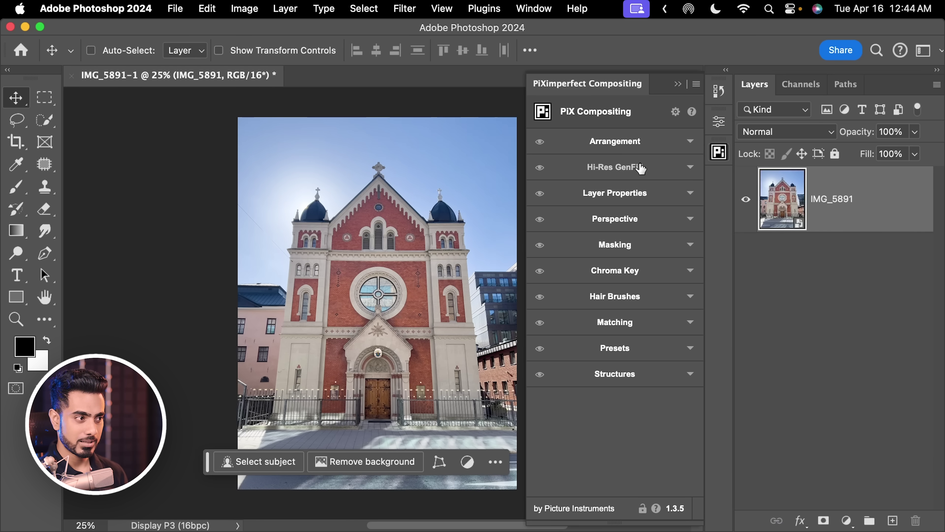
left_click(634, 194)
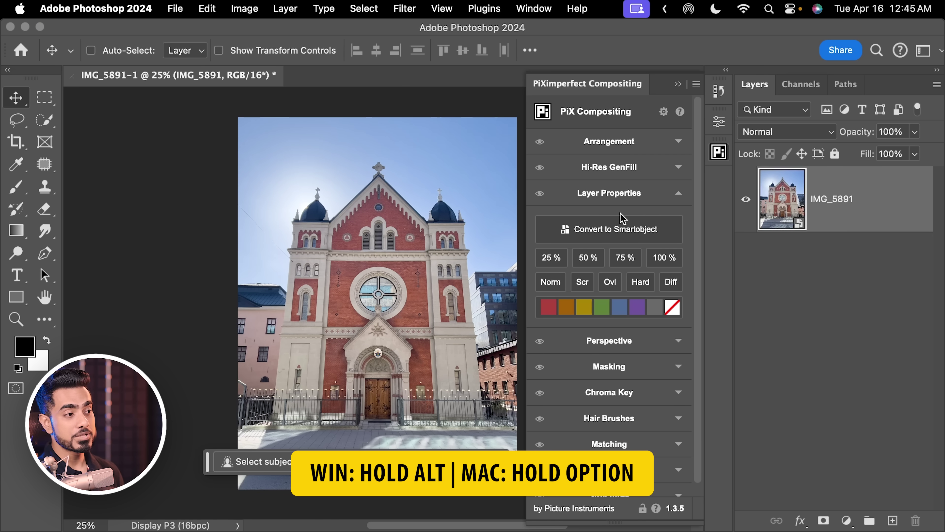
left_click(618, 234, "alt")
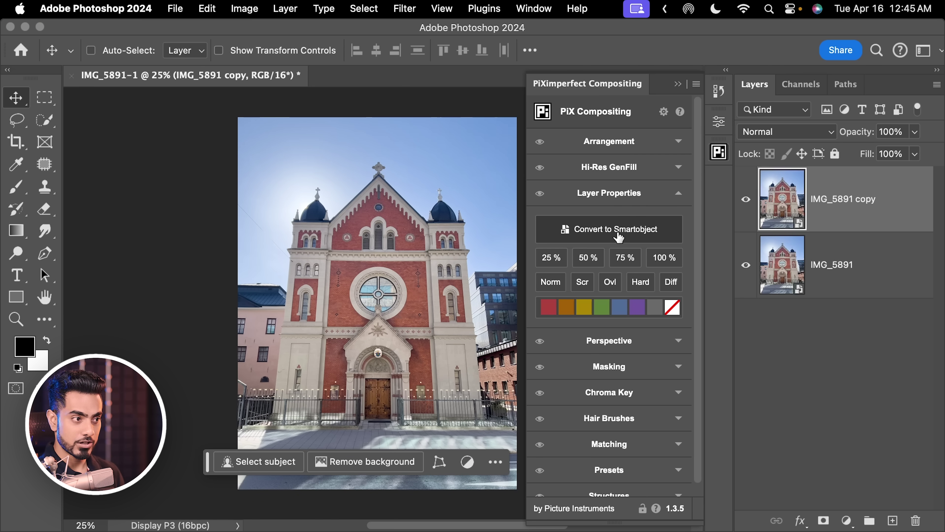
- Convert the copied smart object to black and white in Camera Raw with Exposure +0.20 and Contrast +32
double_click(787, 201)
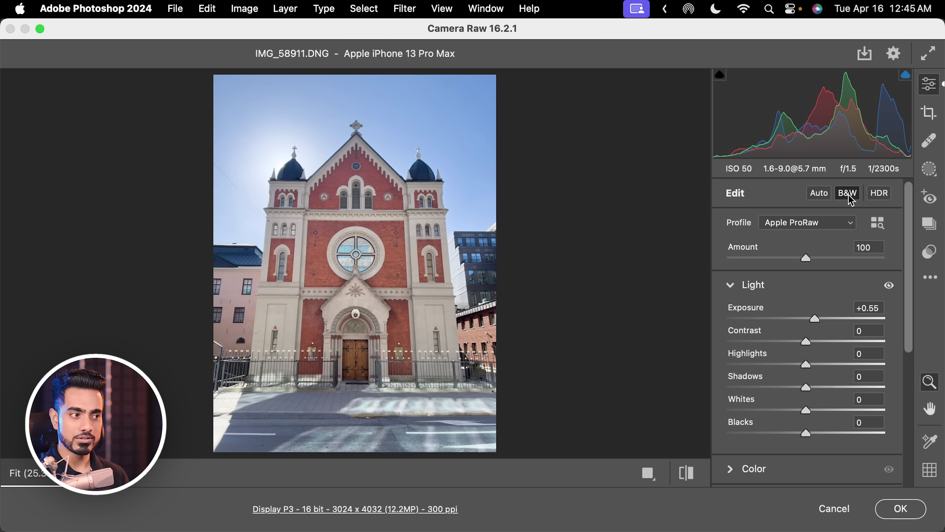
left_click(849, 194)
left_click_drag(815, 319, 836, 339)
left_click(898, 508)
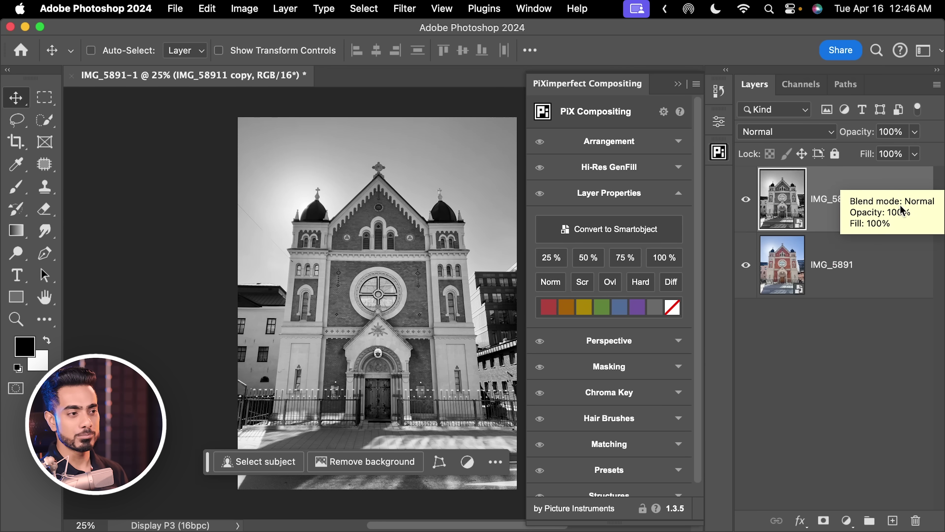
- Copy the black-and-white layer using New Smart Object via Copy, and give the copy Auto adjustments, color and Exposure +2.55 in Camera Raw
right_click(905, 199)
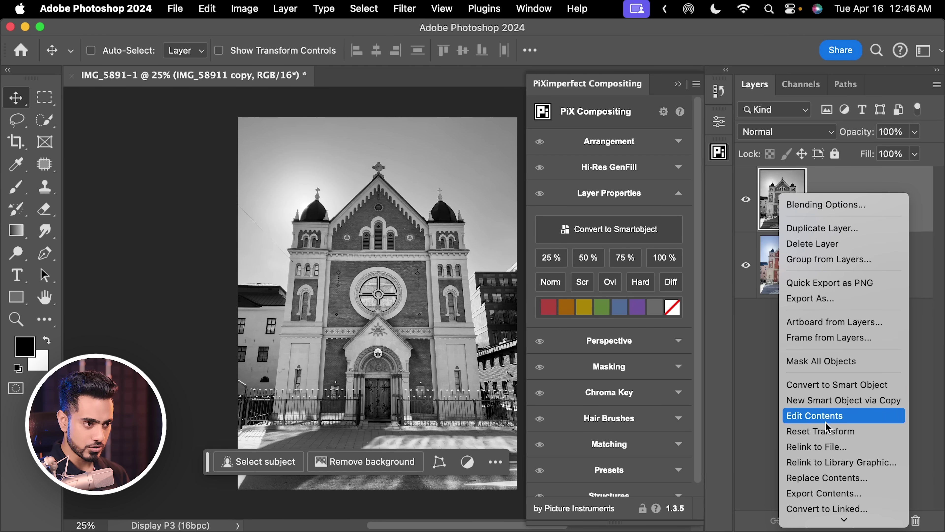
left_click(857, 401)
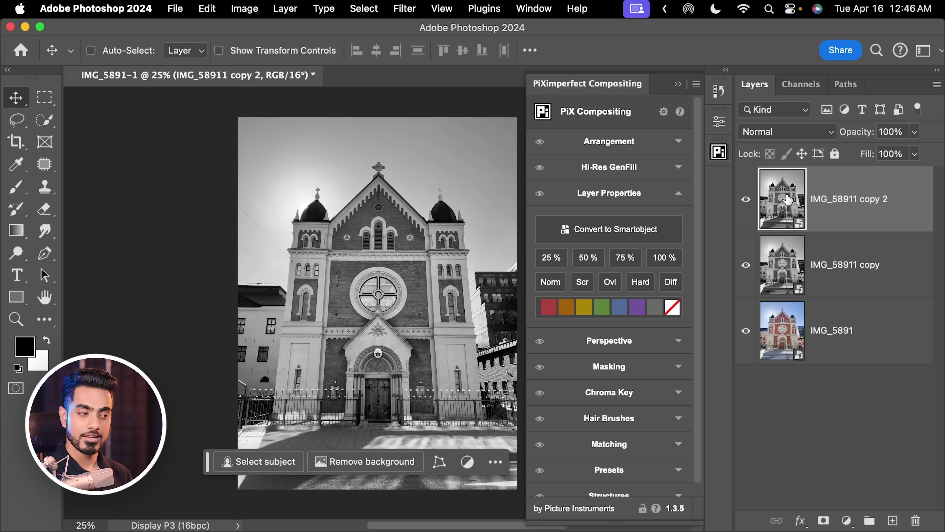
double_click(755, 228)
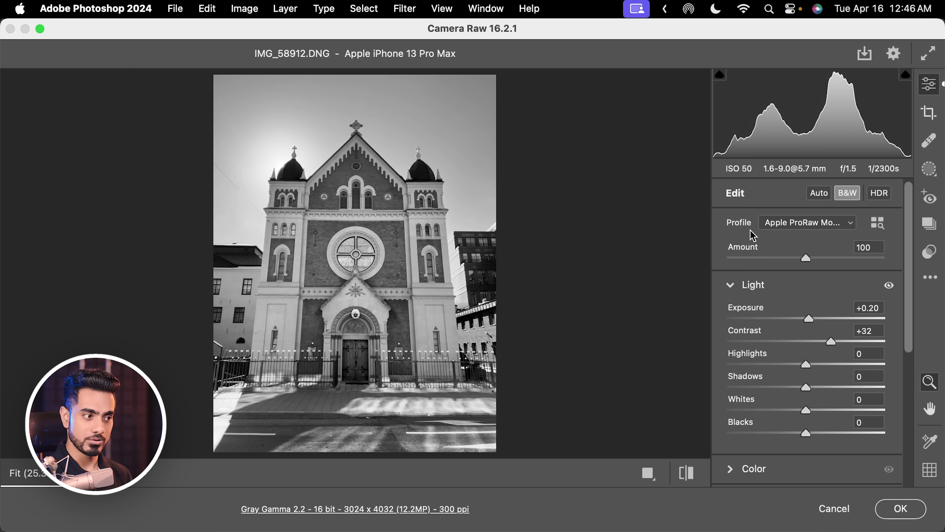
left_click(820, 198)
left_click(848, 194)
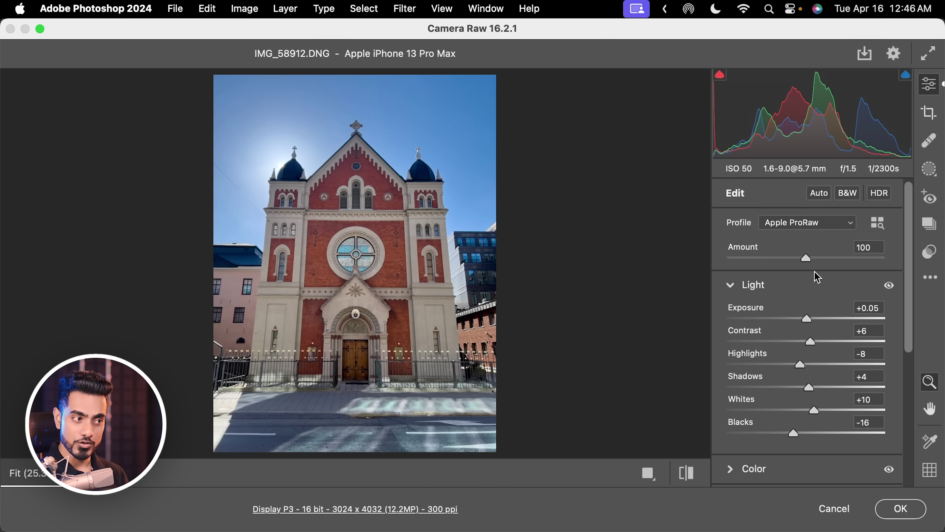
left_click_drag(807, 320, 848, 321)
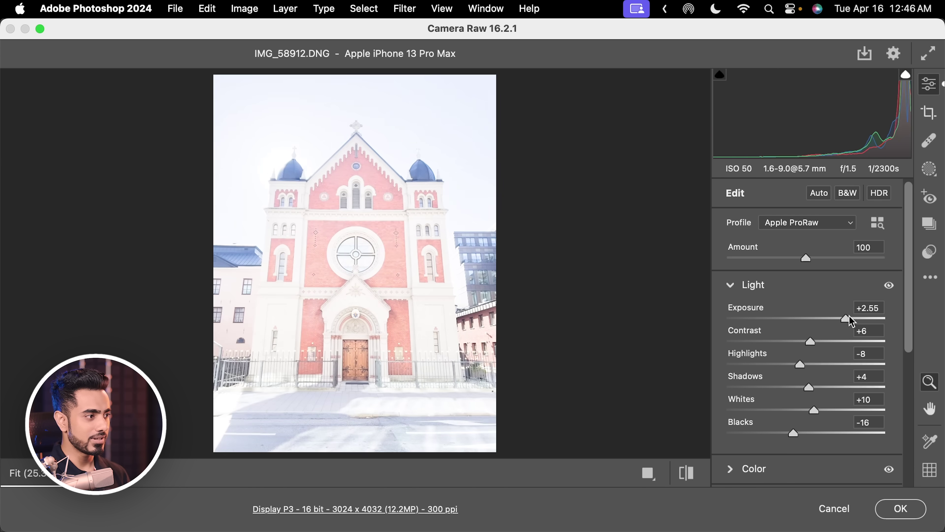
left_click(905, 509)
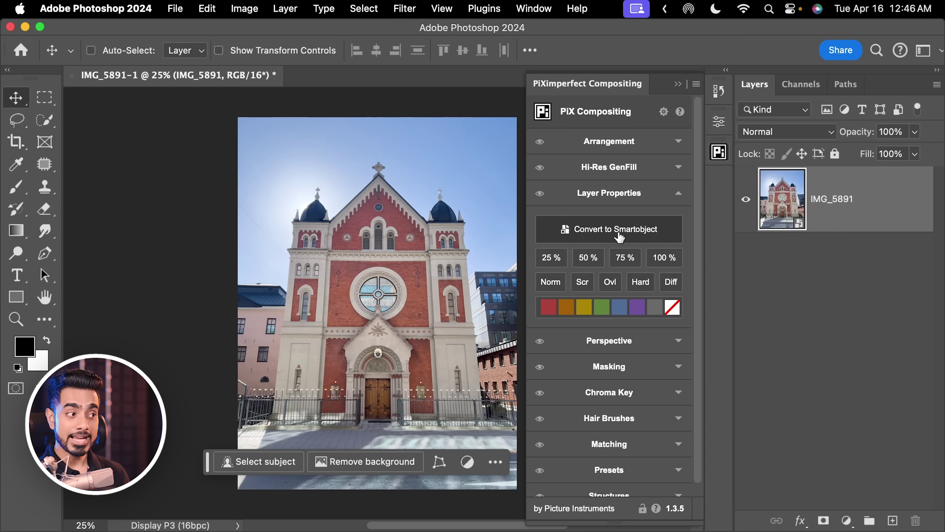
- Create a separate smart object copy of the color IMG_5891 layer using the plugin's Layer Properties
left_click(627, 237)
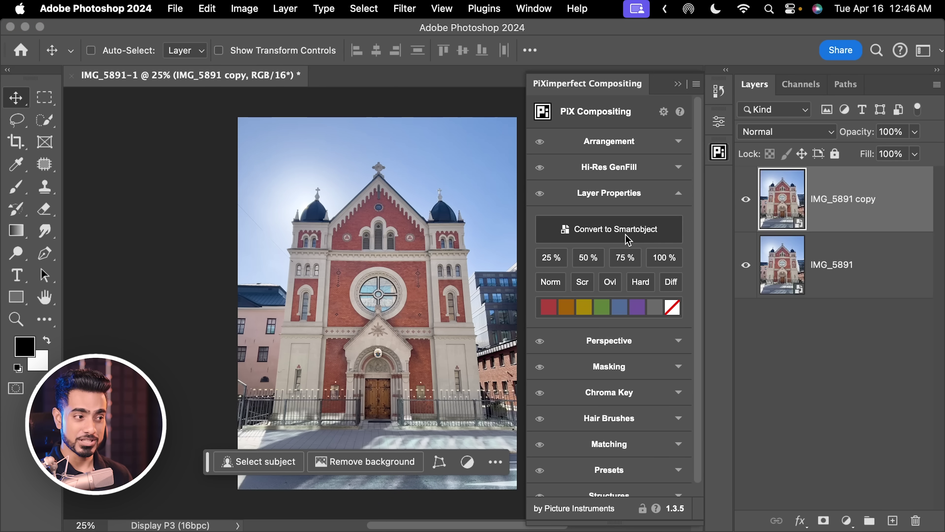
right_click(906, 210)
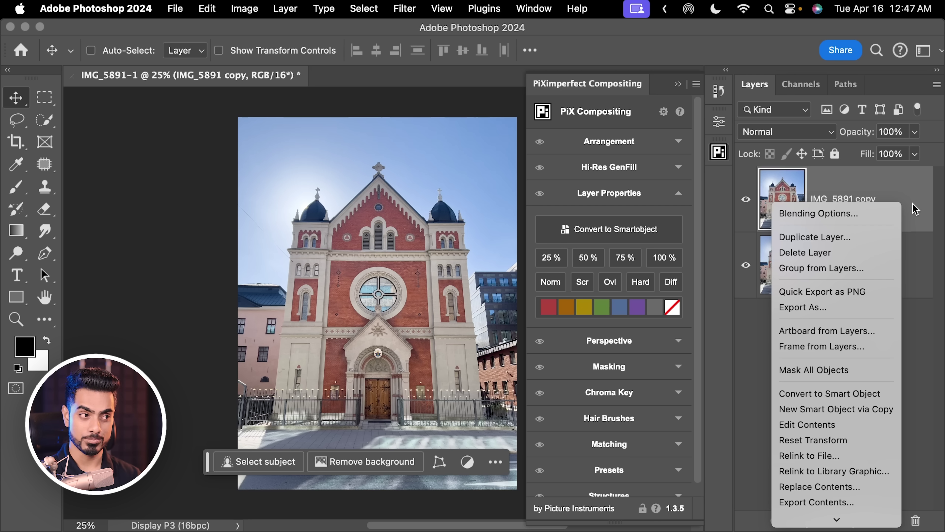
left_click(908, 205)
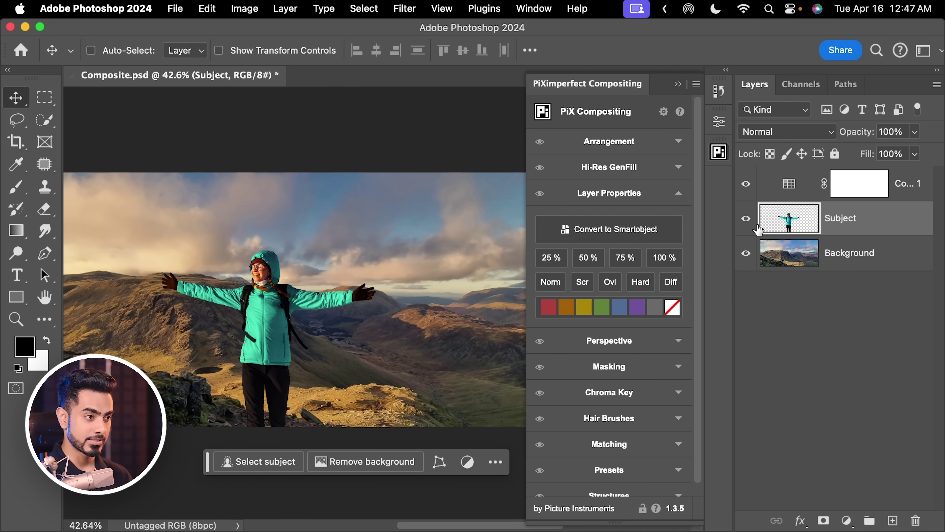
- Try converting the Subject and Background layers together with the native Convert to Smart Object command, and undo the conversion
left_click(746, 218)
left_click(746, 219)
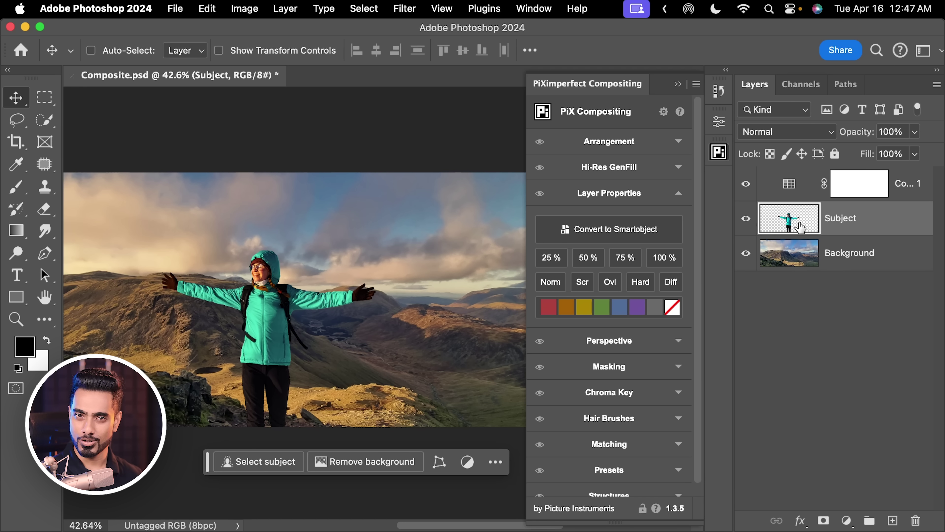
left_click(908, 248, "shift")
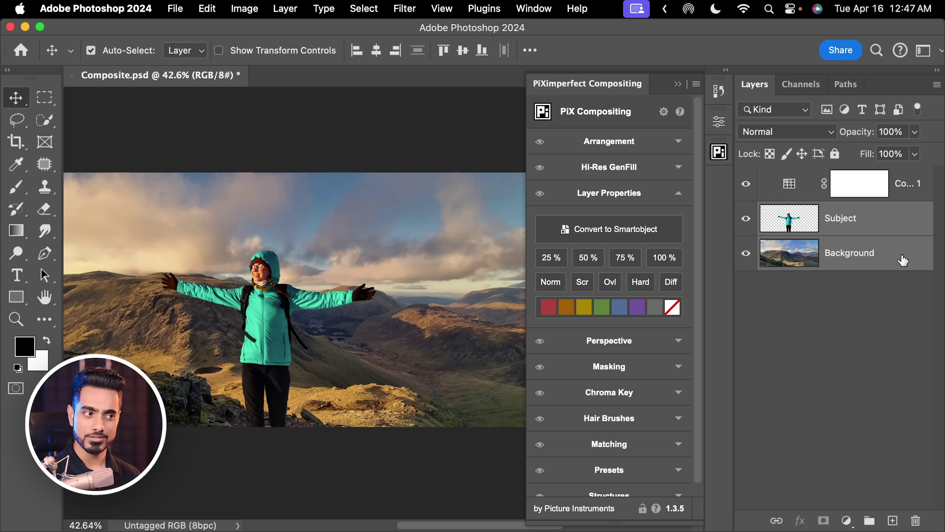
right_click(899, 246)
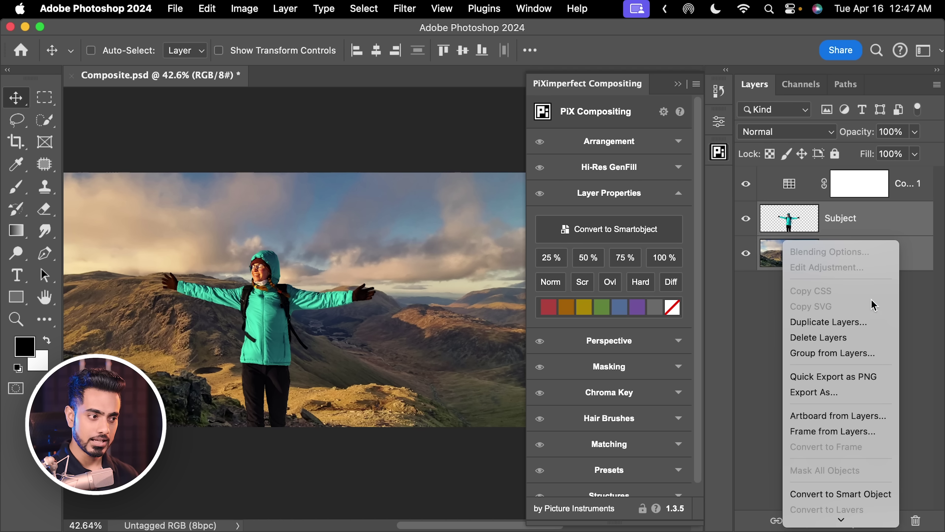
left_click(833, 495)
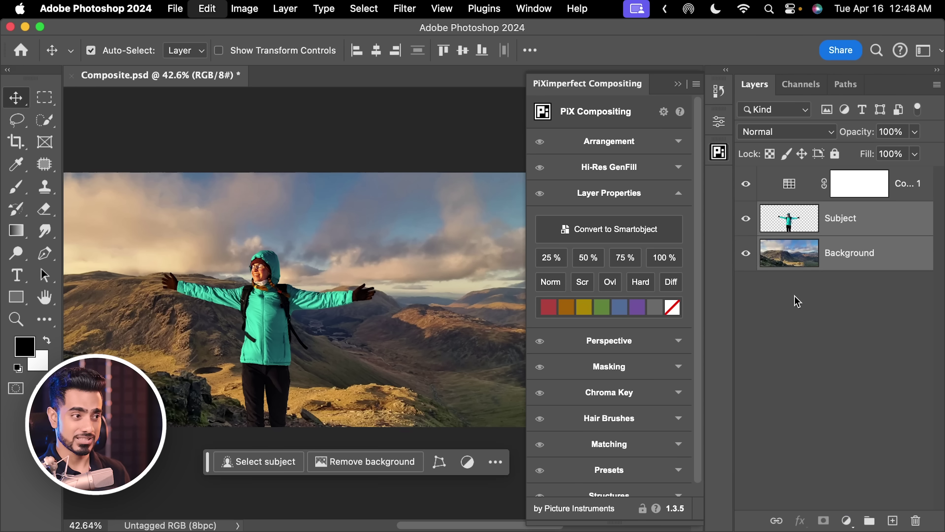
key("super")
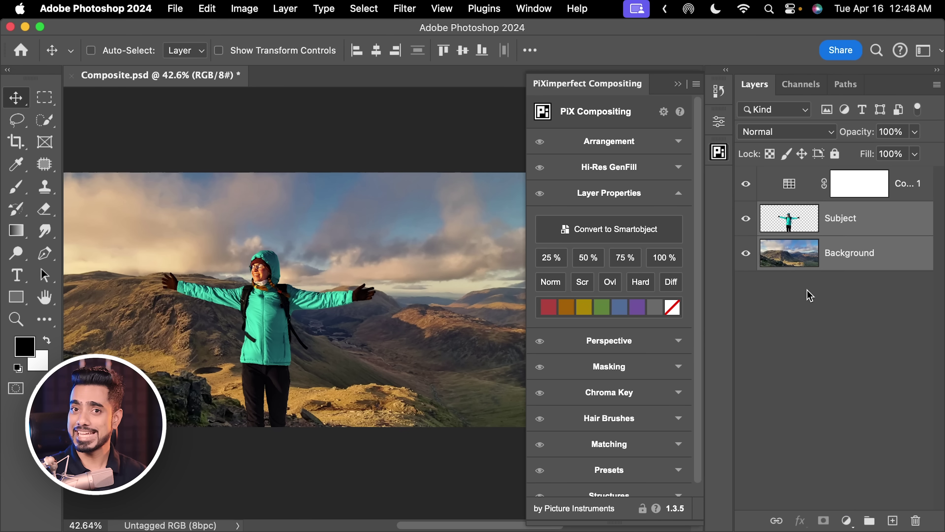
- Try converting the Subject and Background layers to smart objects one at a time, and undo both conversions
left_click(878, 256)
left_click(871, 225)
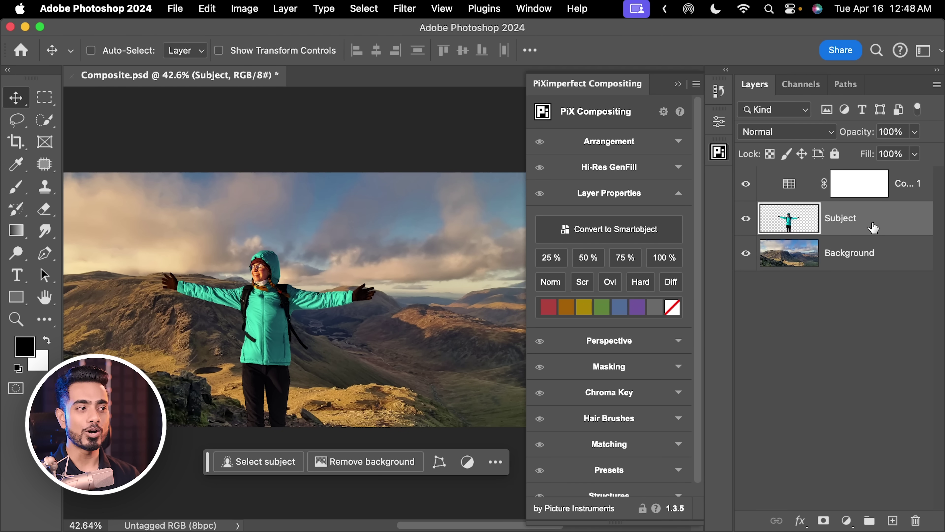
right_click(872, 225)
left_click(822, 464)
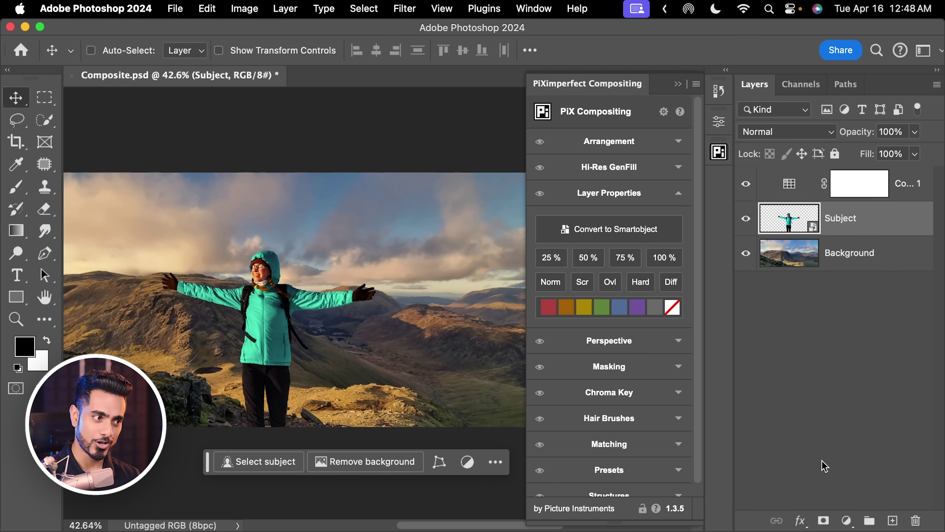
left_click(892, 263)
right_click(888, 258)
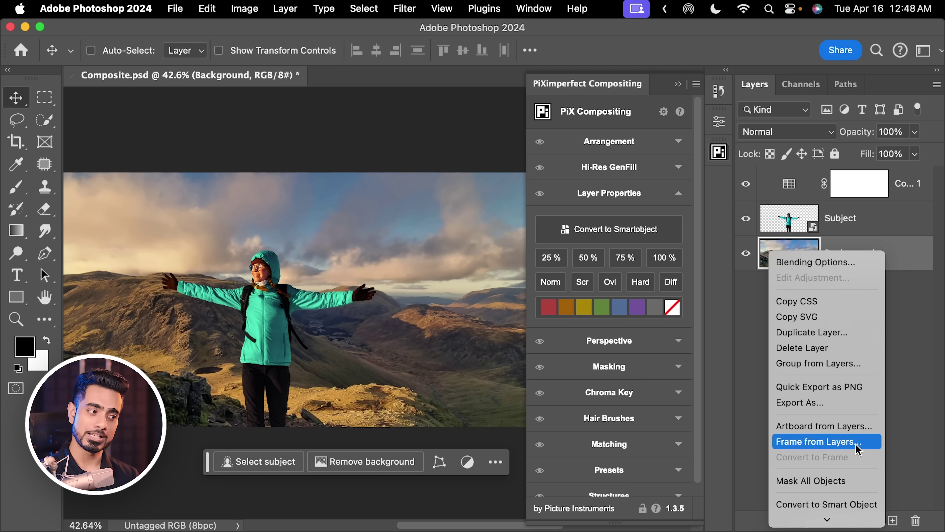
left_click(854, 504)
key("super+z")
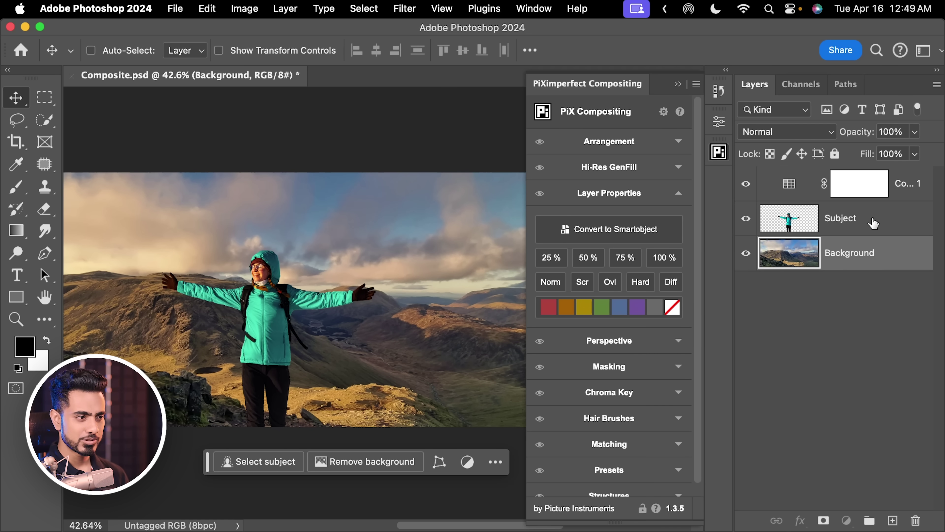
- Duplicate the Subject layer three times and spread the copies across the landscape on both sides of the original
left_click(867, 224)
key("super+j")
key("super+j")
key("super+j")
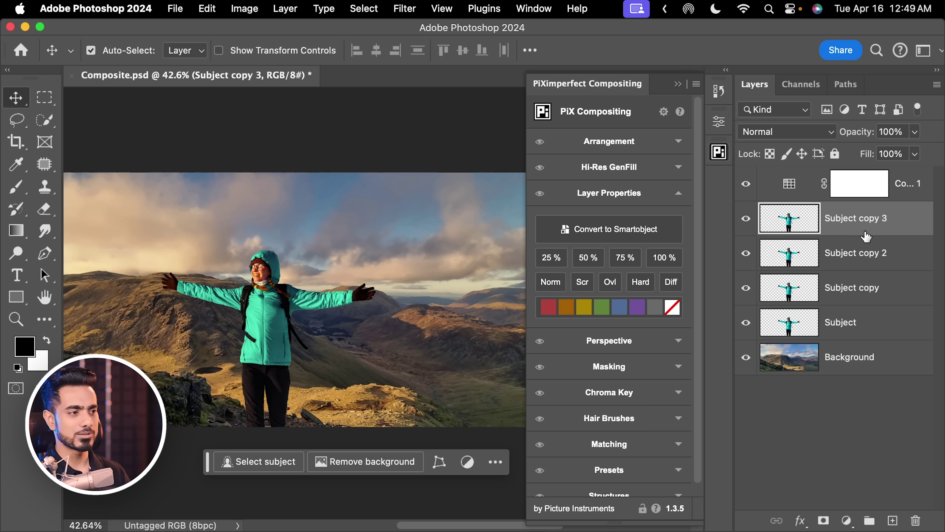
left_click_drag(276, 320, 491, 321)
left_click(863, 261)
left_click_drag(424, 335, 321, 298)
left_click(321, 298, "super")
left_click_drag(327, 363, 432, 413)
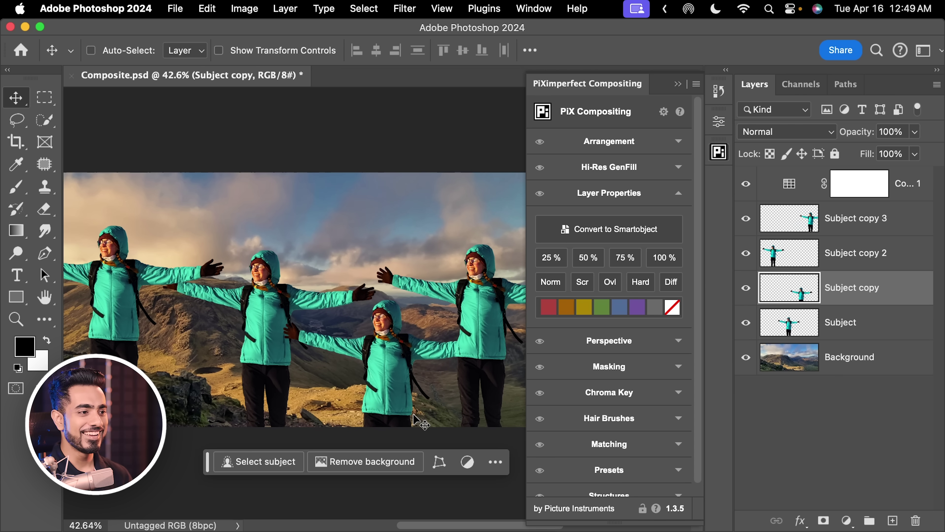
- Convert all four Subject layers and the Background to individual smart objects at once with the plugin's Convert to Smartobject, and check each layer
left_click(898, 224)
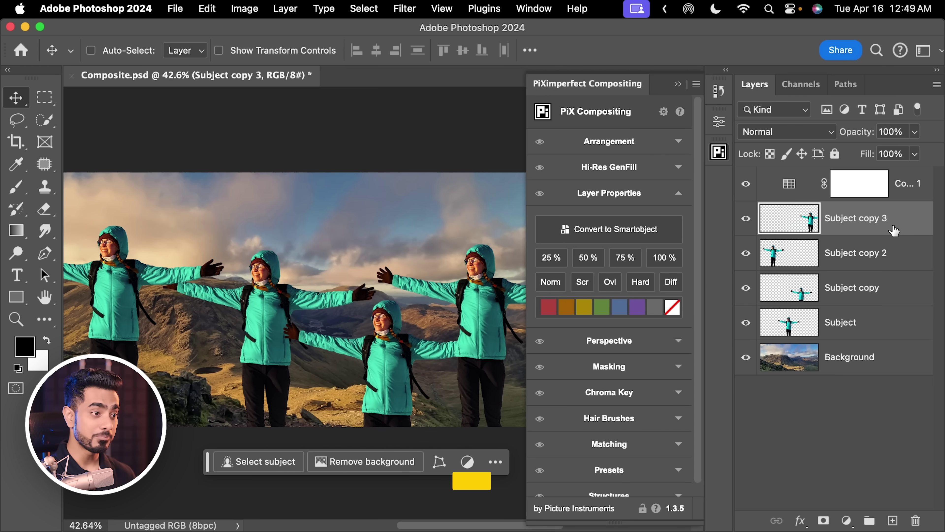
left_click(872, 360, "shift")
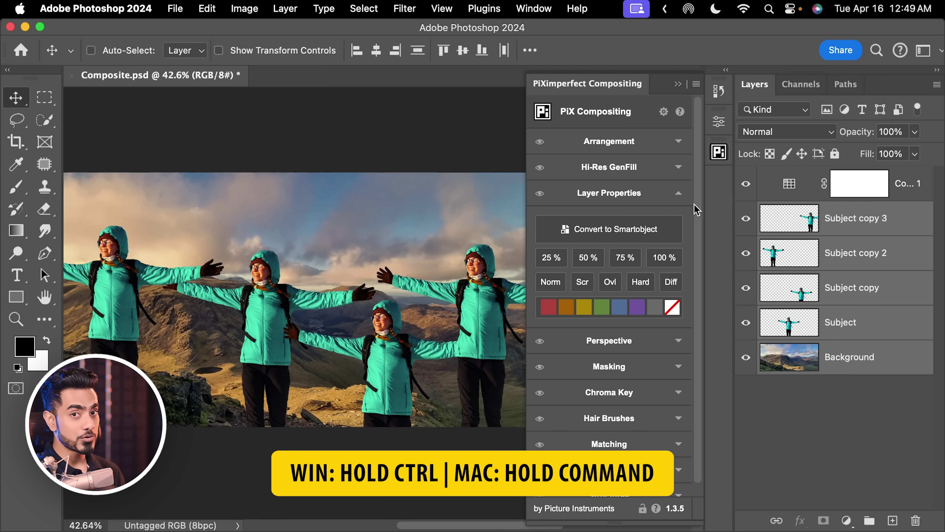
left_click(626, 235, "super")
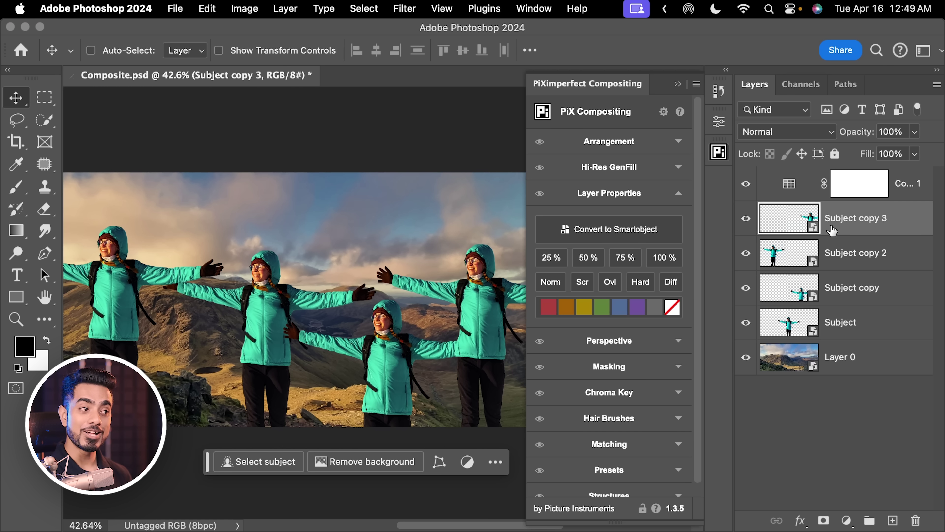
left_click(856, 257)
left_click(854, 292)
left_click(855, 335)
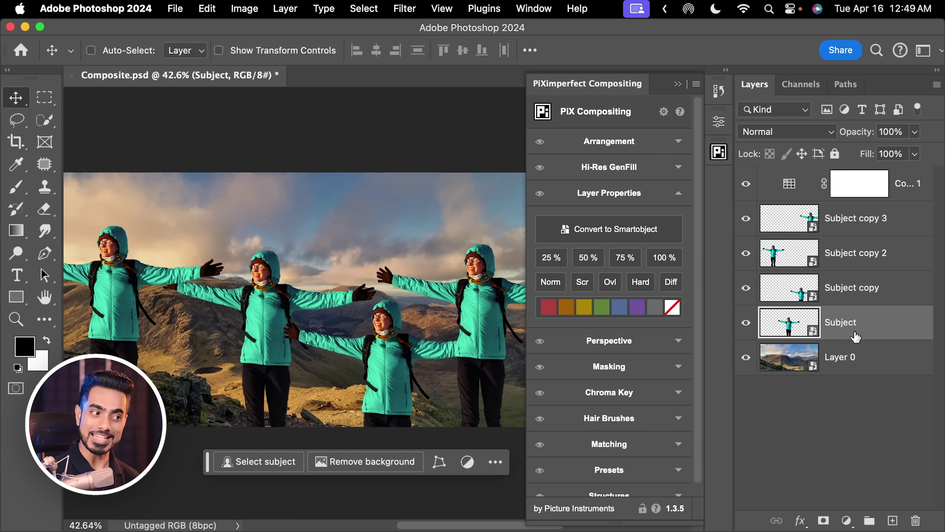
left_click(809, 353)
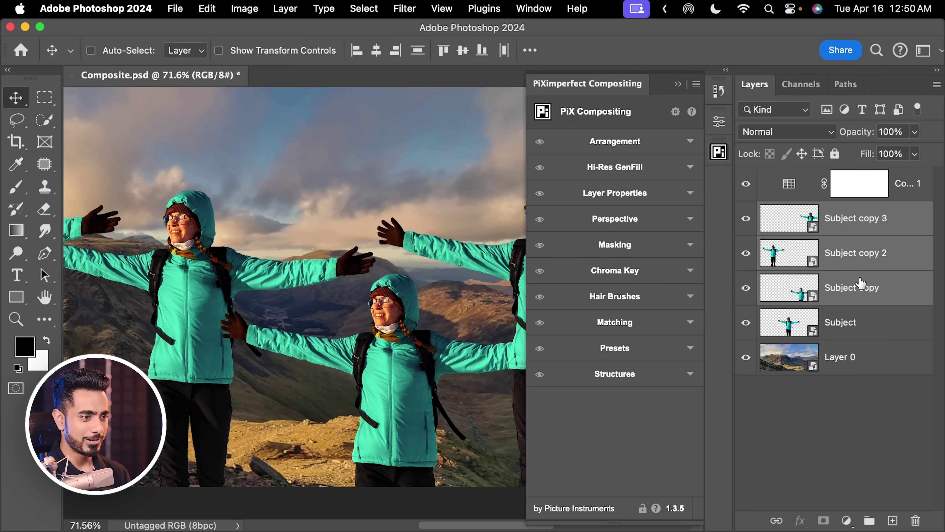
- Delete the three Subject copies and select the Layer 0 landscape layer
left_click_drag(861, 281, 915, 521)
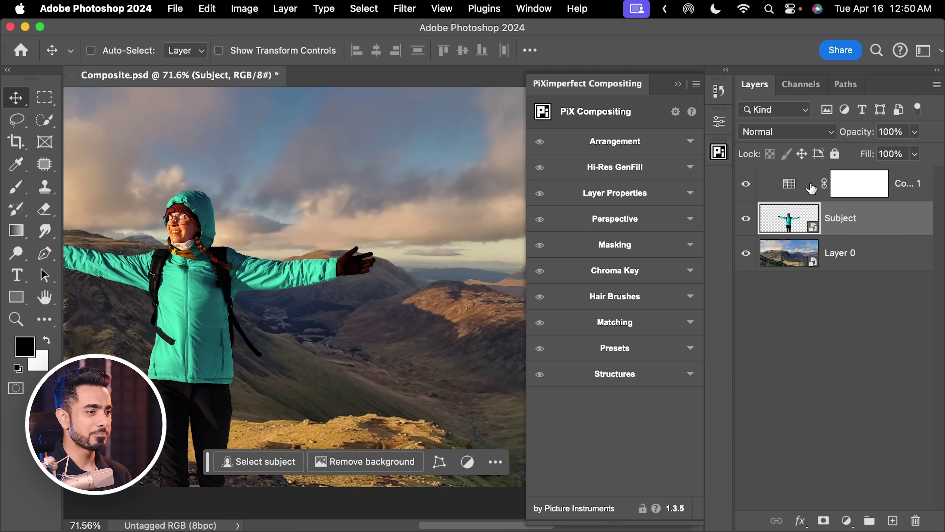
left_click(850, 259)
scroll(285, 352, "up", 3)
scroll(323, 305, "up", 5)
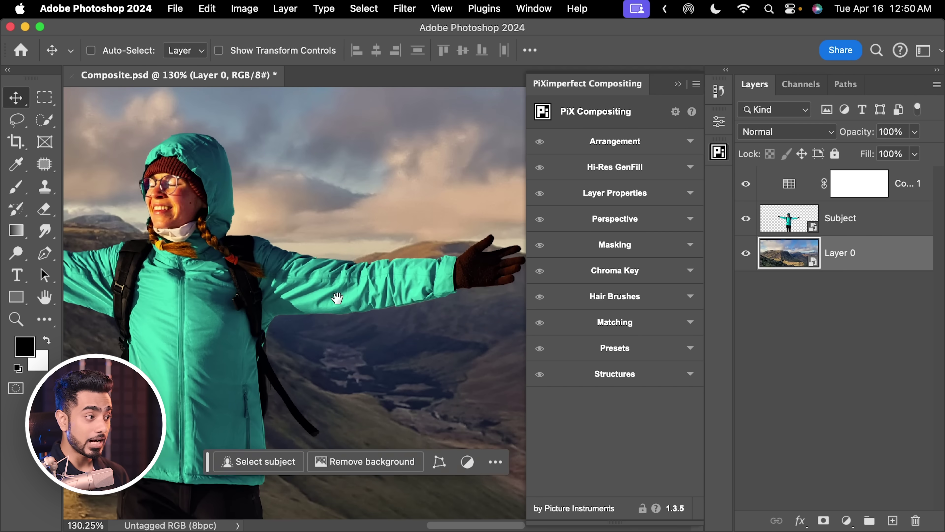
scroll(337, 298, "down", 6)
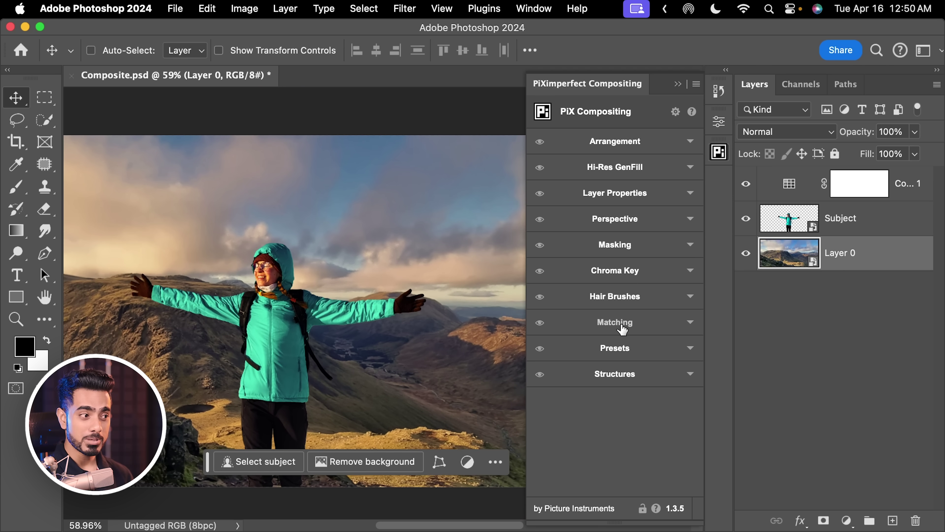
- Apply the plugin's Tilt-Shift blur to Layer 0 with the focus band moved below the image and Blur at 16 px
left_click(622, 329)
left_click_drag(697, 226, 692, 440)
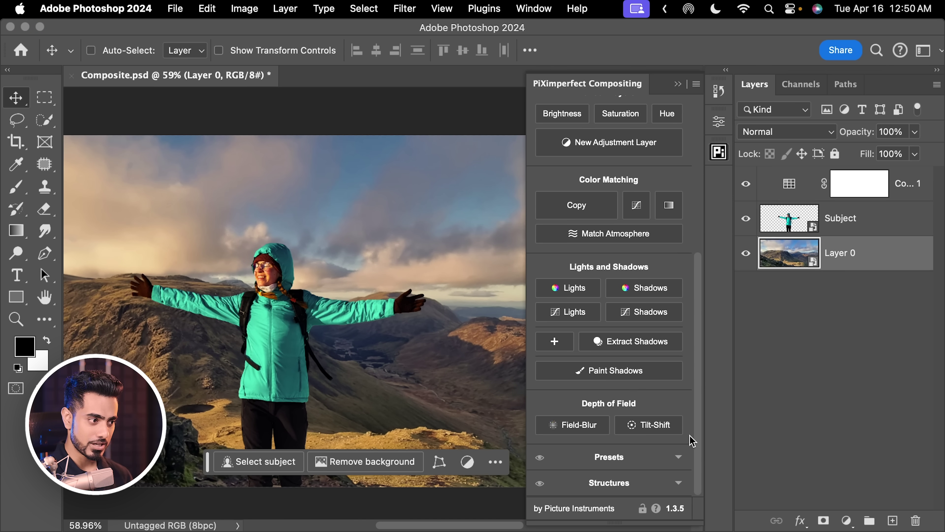
left_click(637, 428)
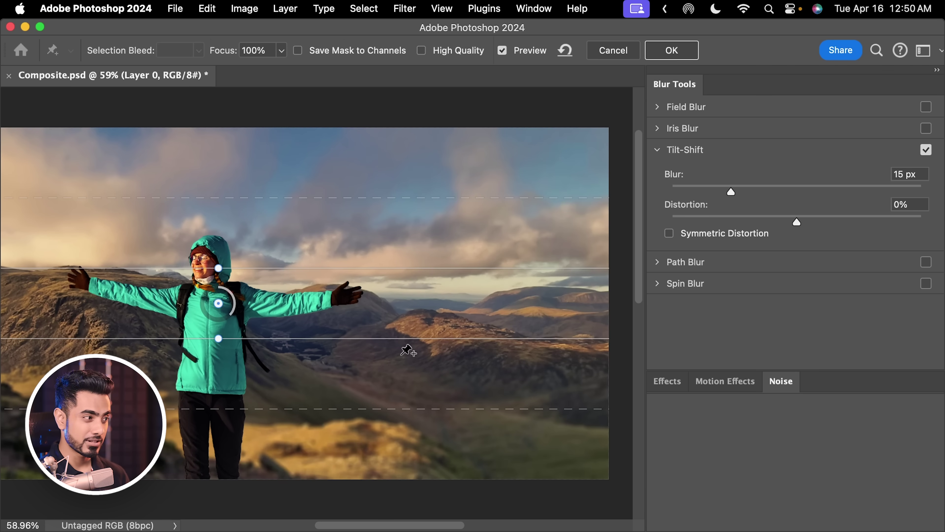
scroll(407, 350, "down", 3)
left_click_drag(253, 337, 257, 497)
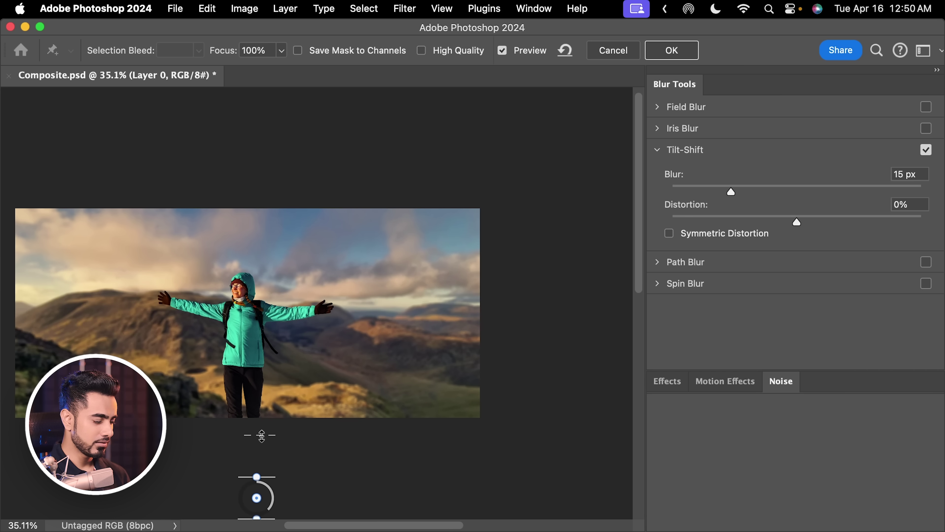
left_click_drag(265, 330, 265, 331)
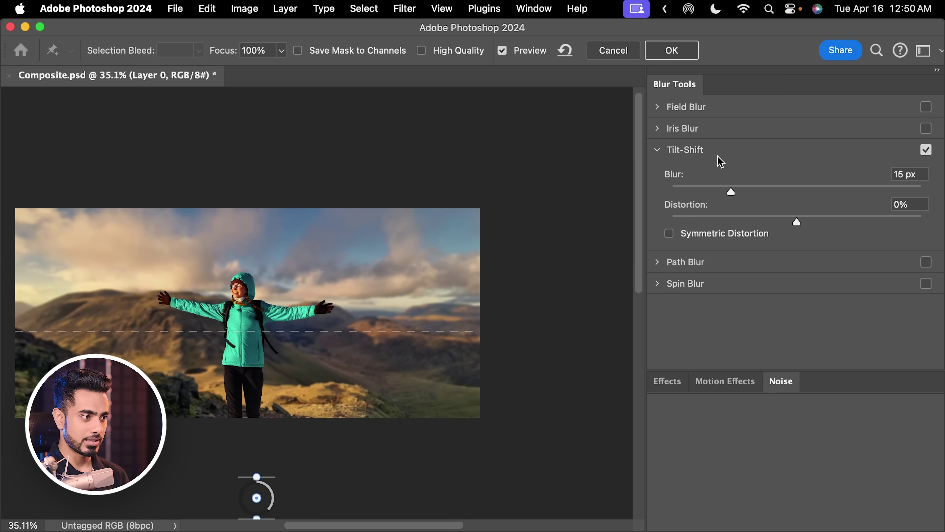
left_click_drag(730, 193, 730, 193)
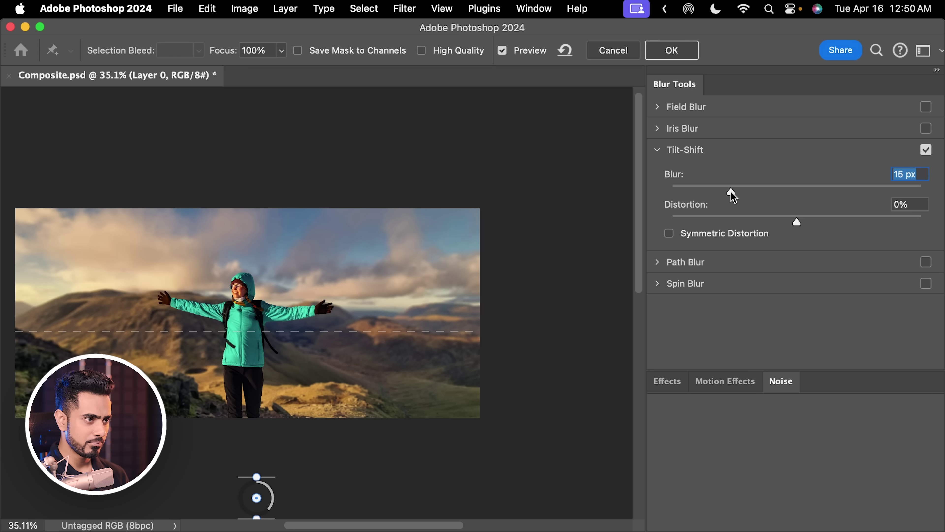
left_click(672, 51)
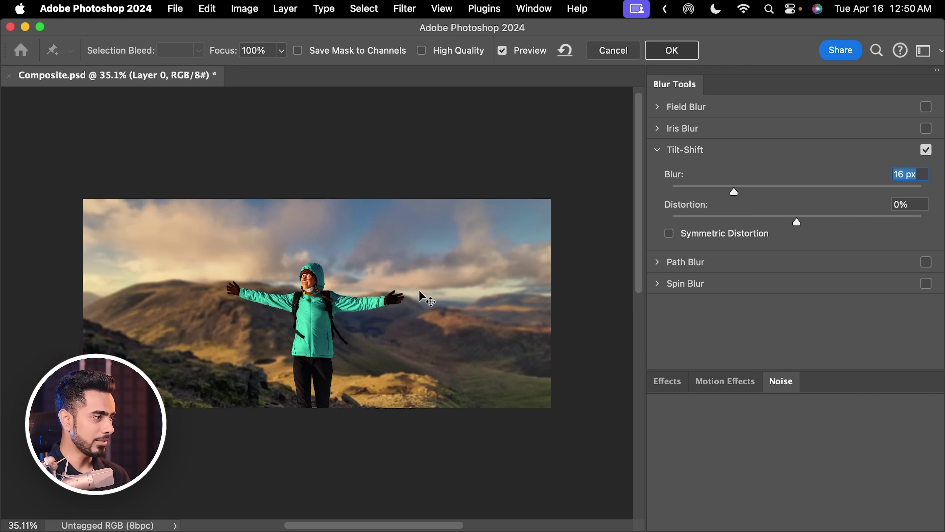
scroll(390, 313, "up", 5)
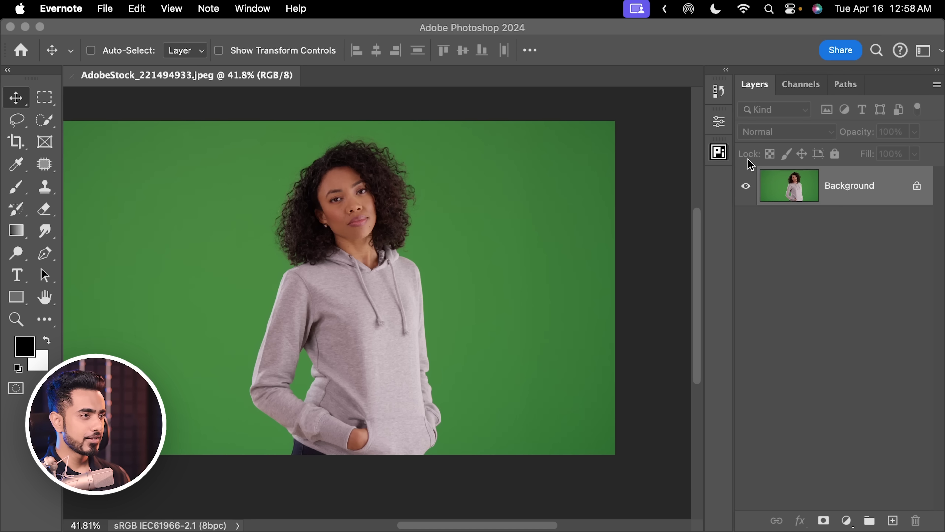
- Remove the green background from AdobeStock_221494933.jpeg with the PiXimperfect Compositing plugin's Greenscreen chroma key
left_click(719, 152)
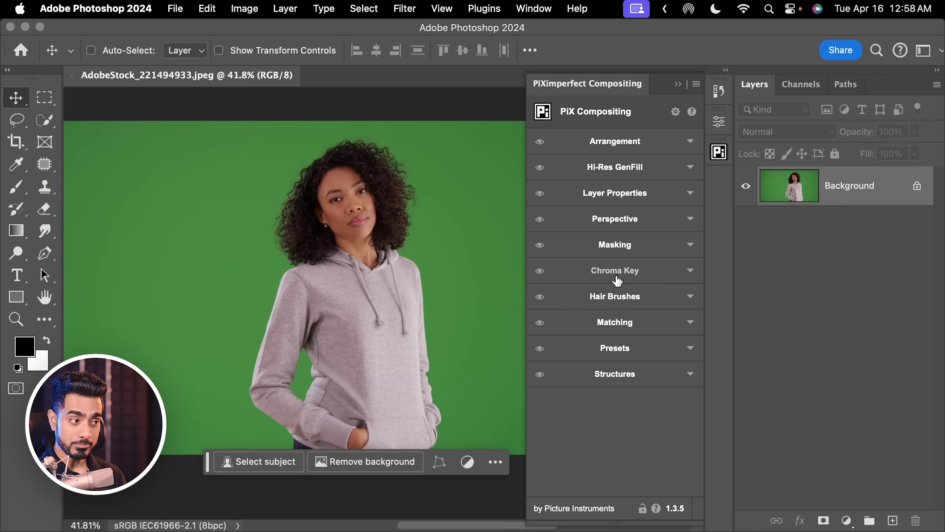
left_click(619, 277)
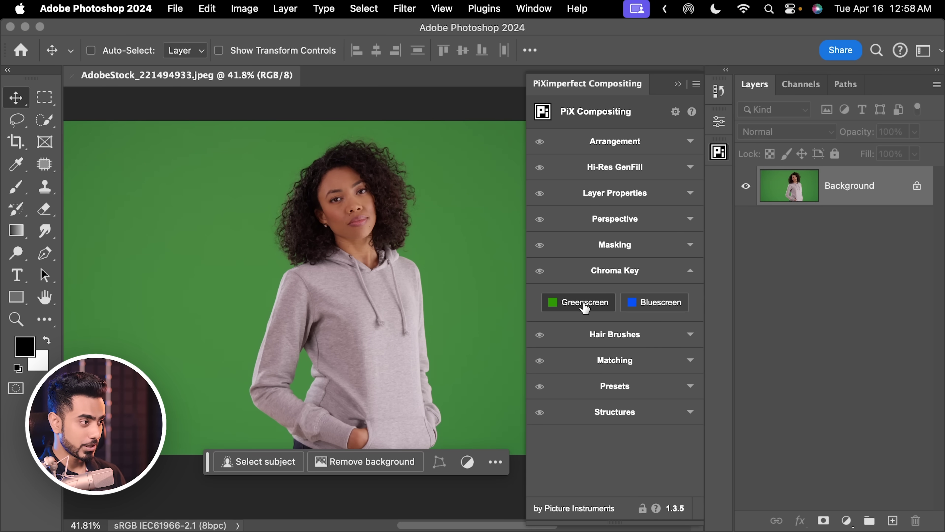
left_click(575, 308)
left_click_drag(432, 275, 305, 287)
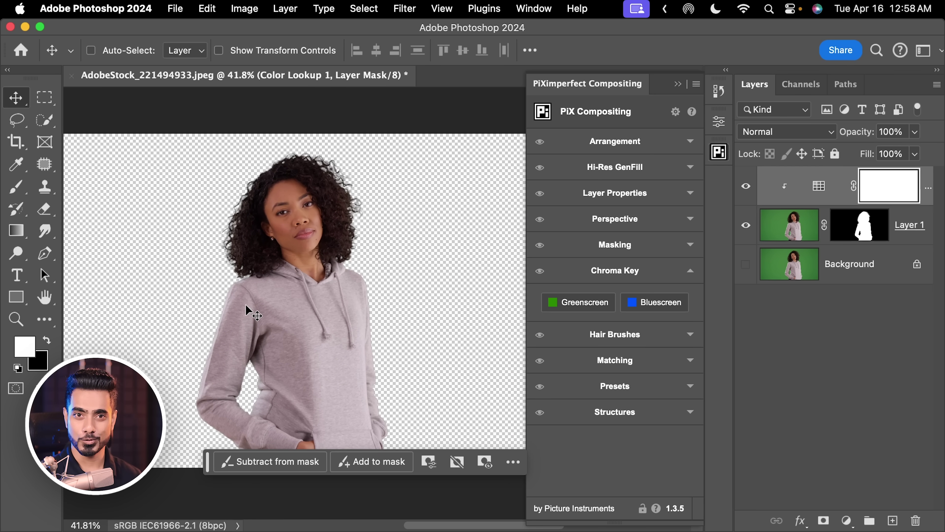
- Add a white contrast layer beneath the keyed Layer 1 with the plugin's Masking tools, and change it to gray
left_click(795, 232)
left_click(618, 252)
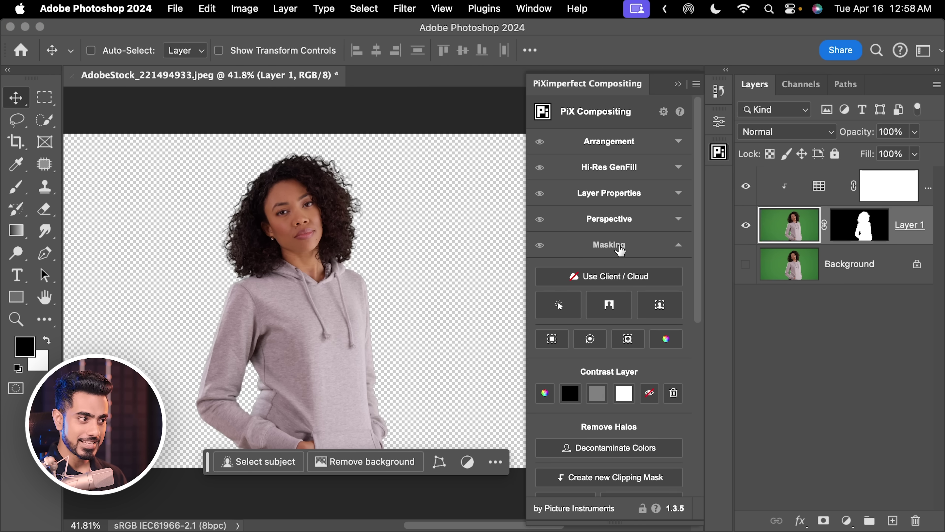
left_click(624, 393)
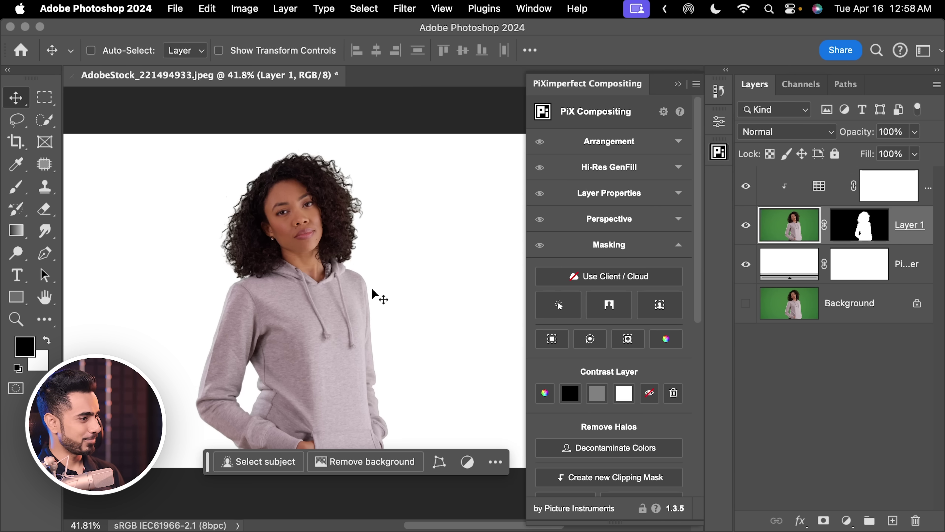
left_click(597, 393)
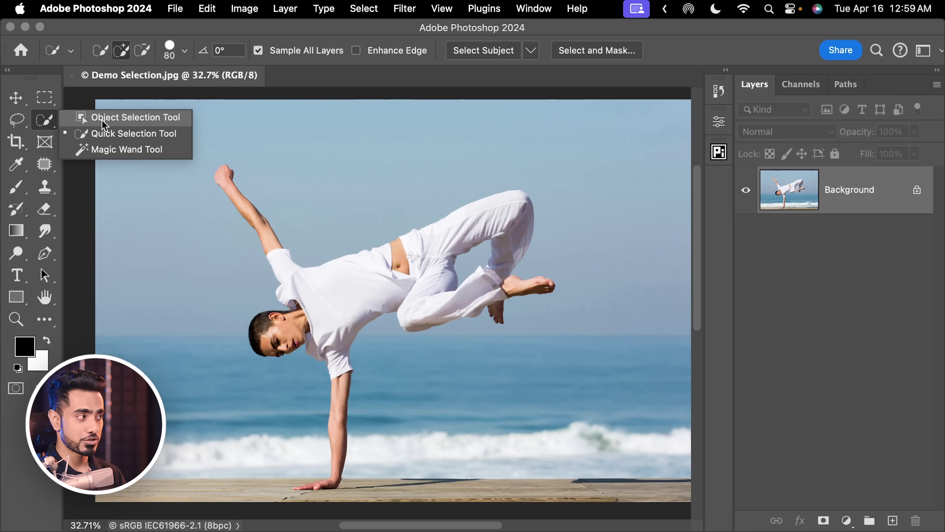
- Select the man in Demo Selection.jpg with Select Subject, check the selection edge around his hand, and deselect
left_click(113, 135)
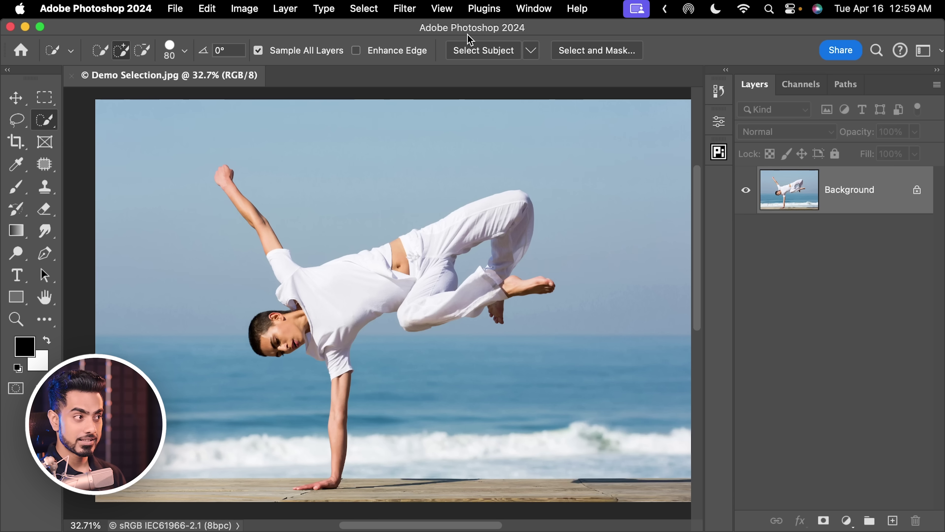
scroll(460, 188, "right", 2)
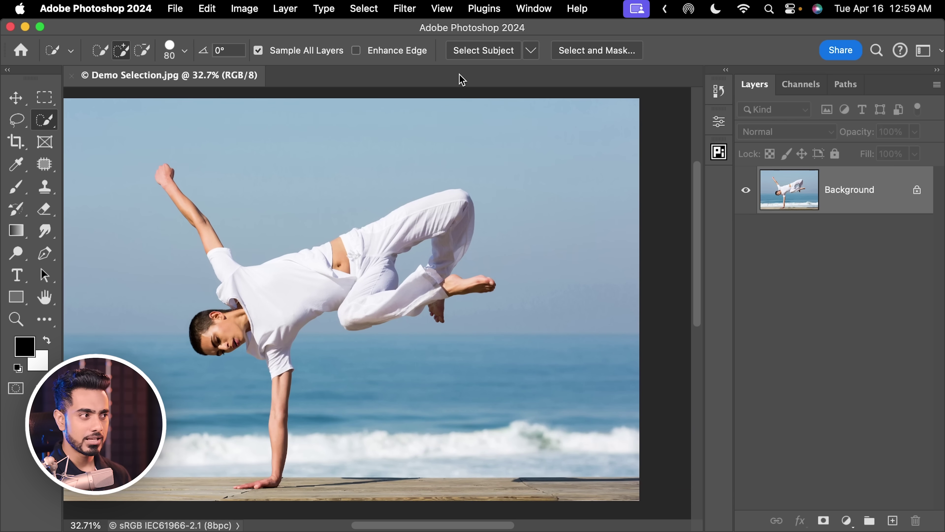
left_click(492, 59)
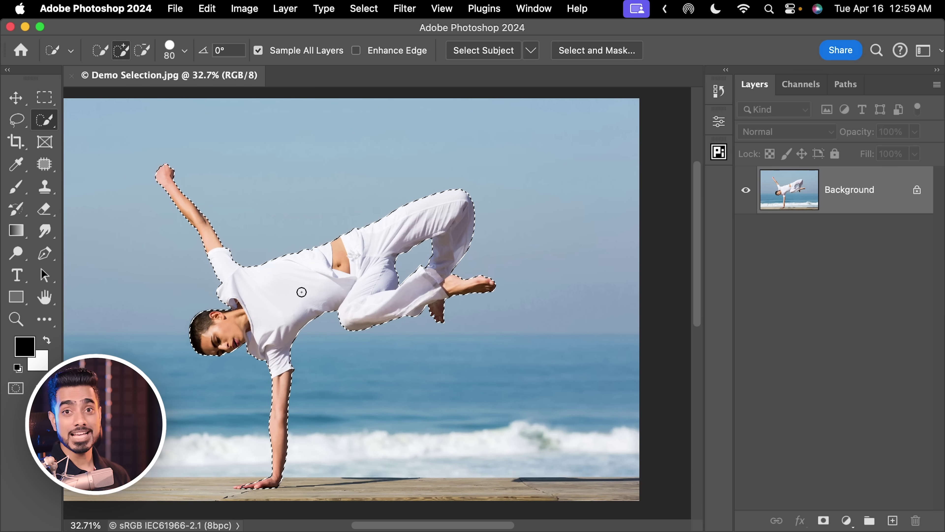
scroll(286, 448, "up", 6)
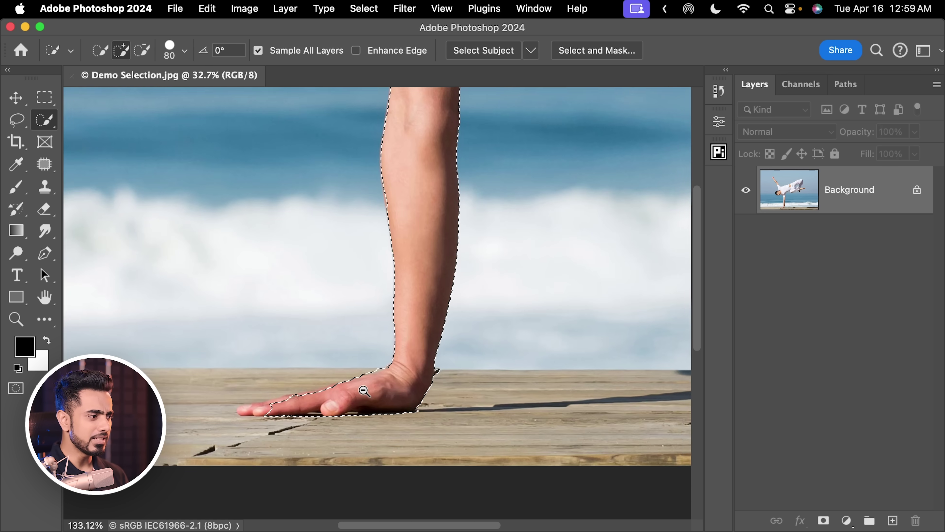
left_click_drag(358, 380, 356, 407)
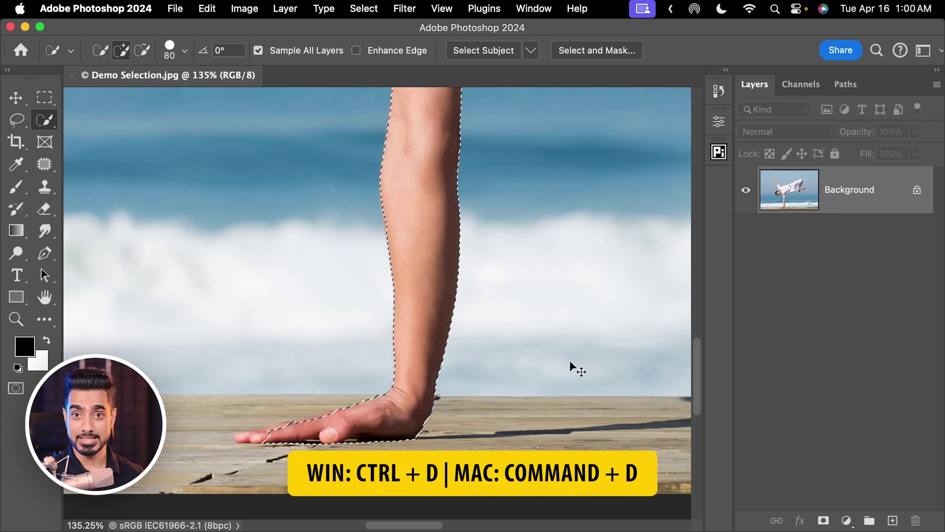
key("super+d")
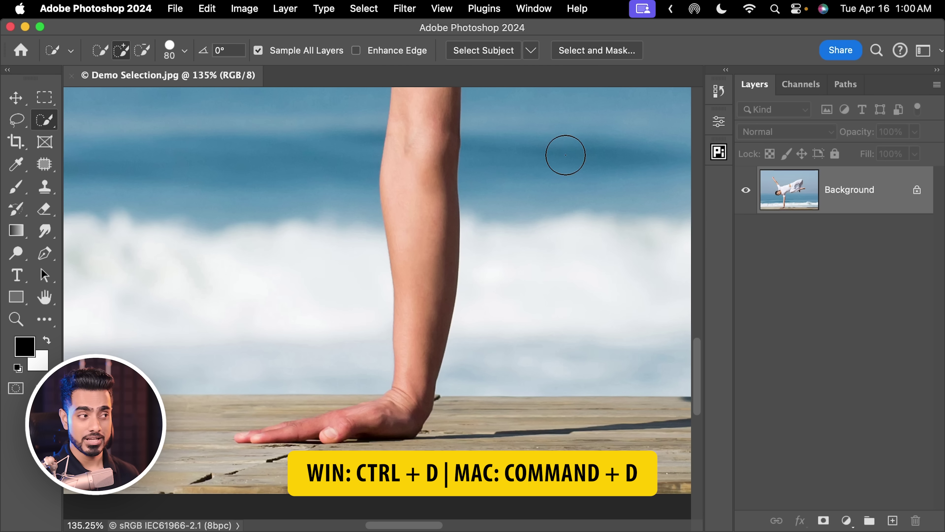
- Change the Select Subject processing option, select the man again, and inspect the selection edge around his hand
left_click(533, 54)
left_click(575, 71)
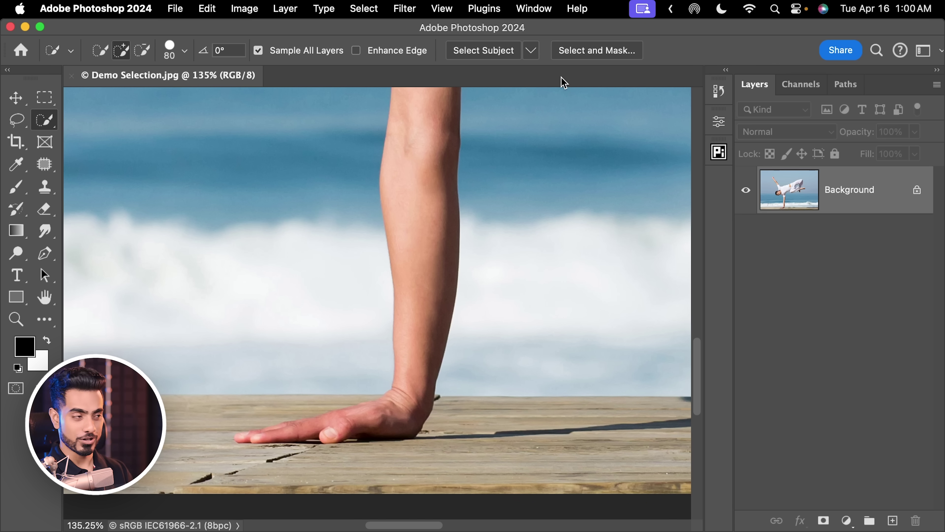
left_click(491, 53)
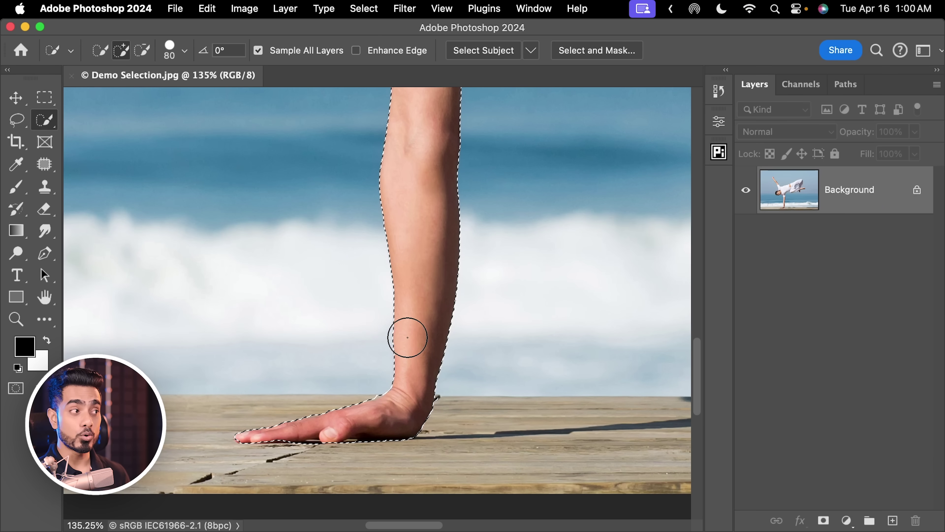
scroll(407, 297, "down", 3)
scroll(298, 373, "up", 5)
scroll(297, 373, "right", 4)
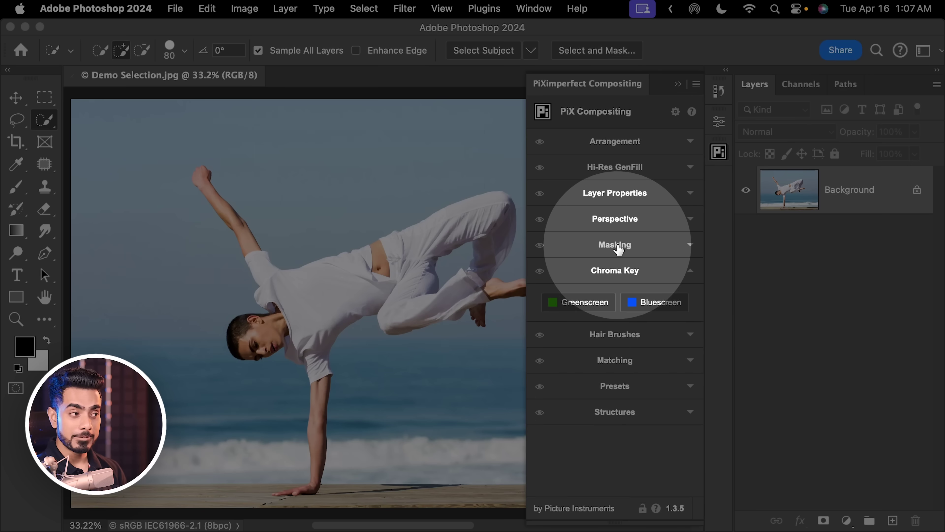
- Clear the selection and remove the background around the man with the plugin's Masking tools, using cloud processing
left_click(610, 245)
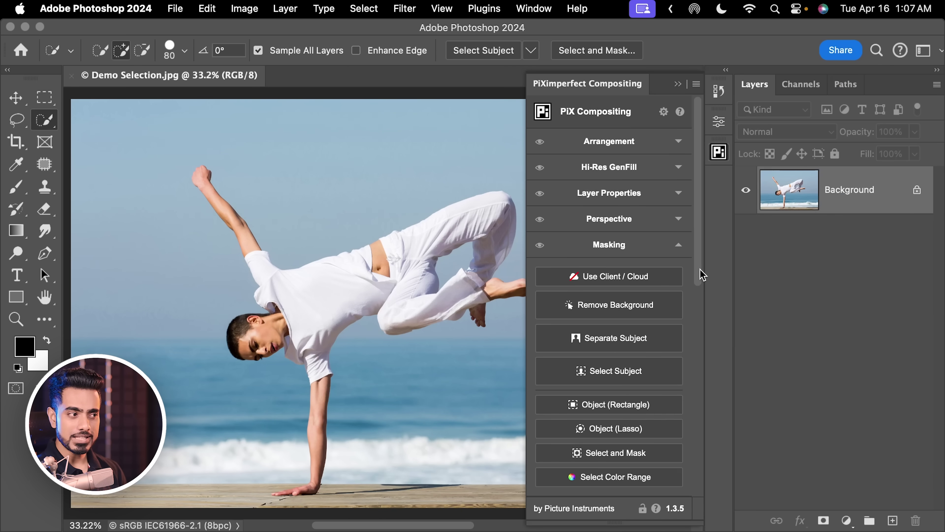
scroll(671, 291, "down", 3)
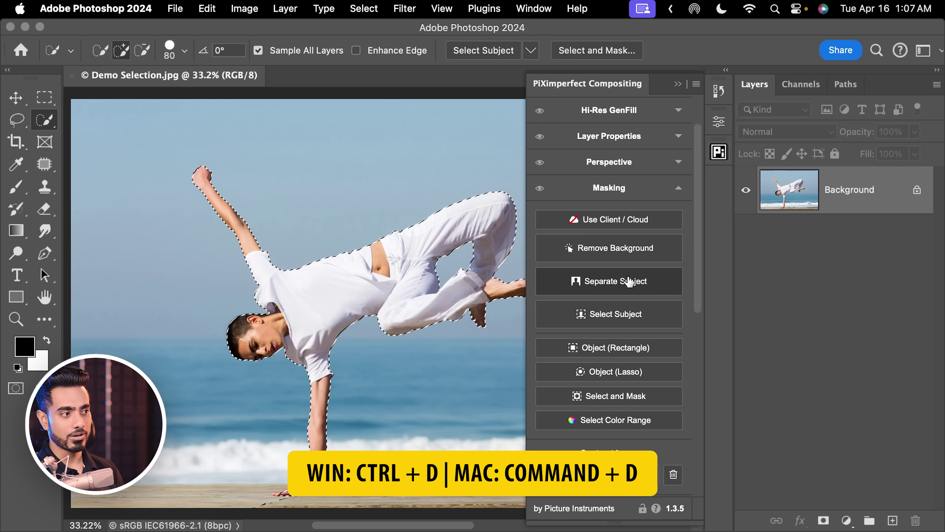
key("super+d")
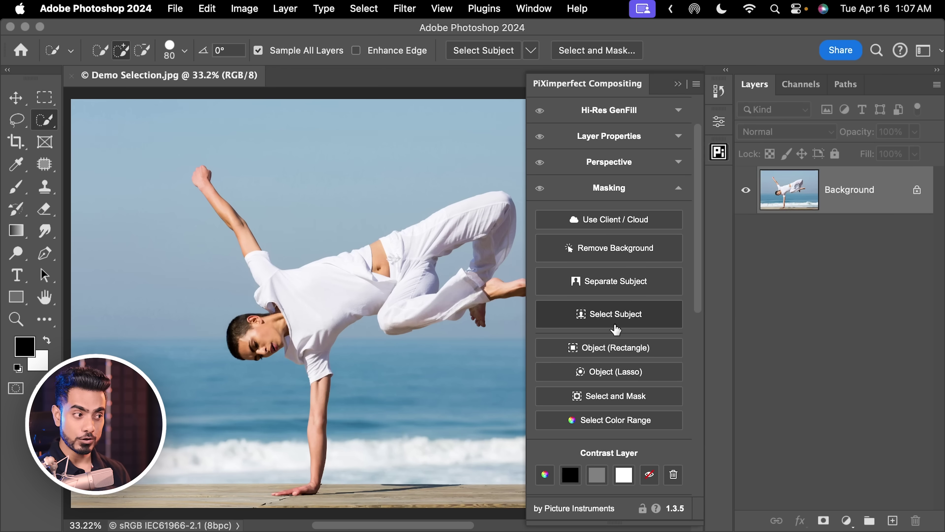
left_click(624, 258)
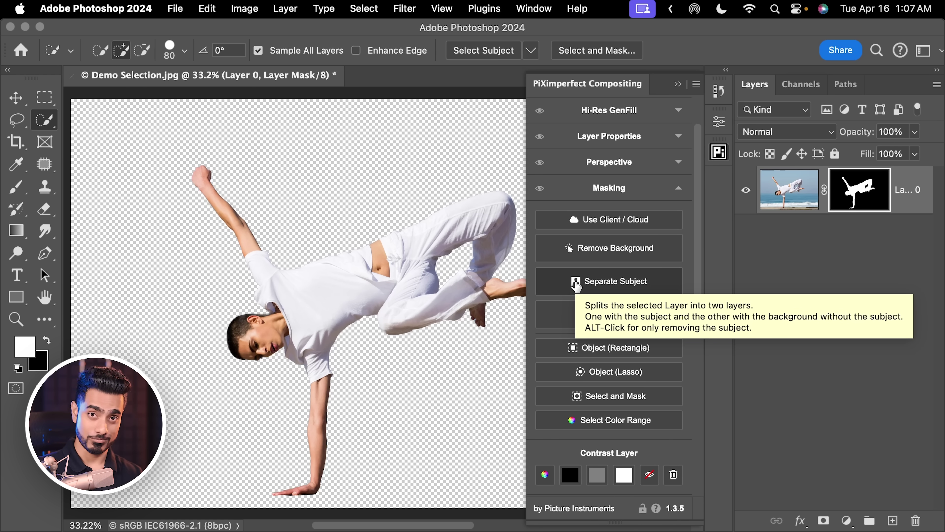
left_click_drag(294, 496, 352, 445)
mouse_move(299, 463)
left_mouse_down()
mouse_move(386, 437)
mouse_move(390, 401)
mouse_move(471, 380)
mouse_move(375, 352)
mouse_move(334, 364)
left_mouse_up()
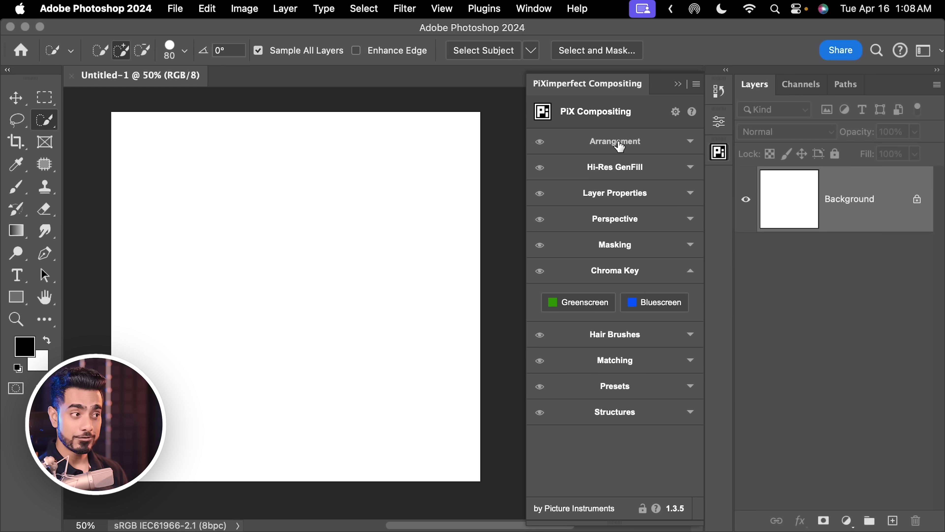
- Load the Fruits folder into the open document as smart objects through the plugin's Arrangement tools, with background removal and cloud processing enabled
left_click(629, 146)
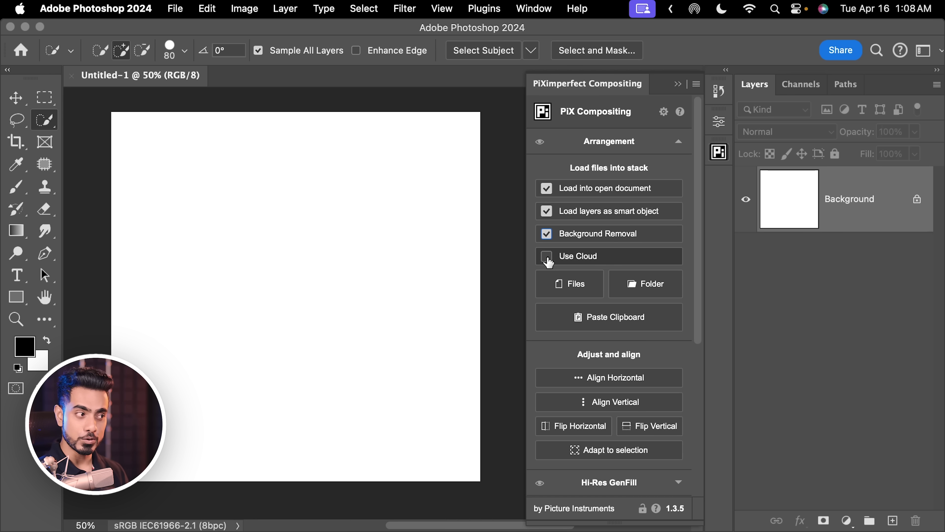
left_click(649, 292)
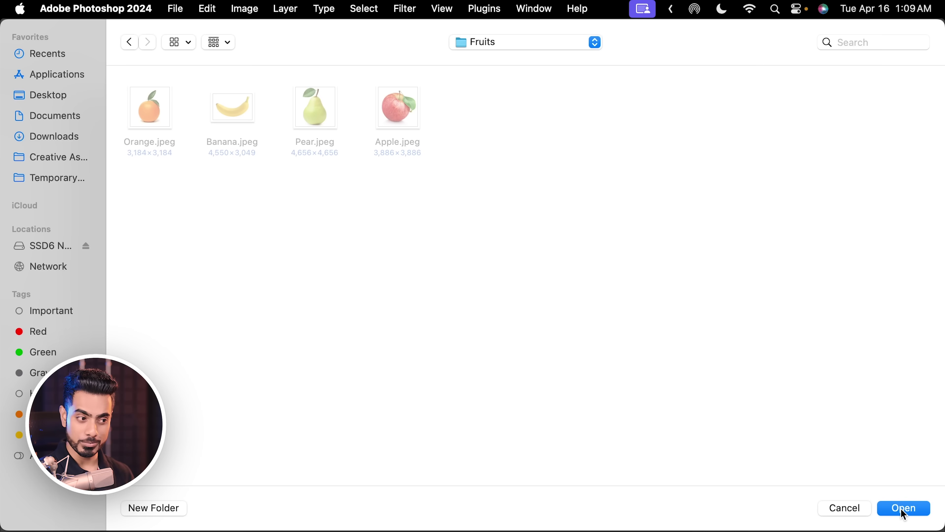
left_click(904, 508)
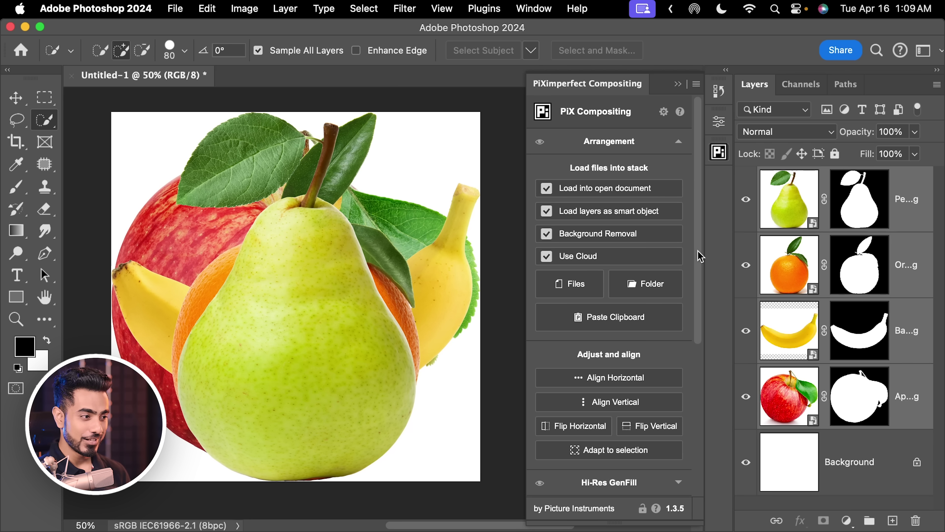
- Align the four fruit layers horizontally with the plugin, and align them vertically
left_click_drag(701, 256, 688, 297)
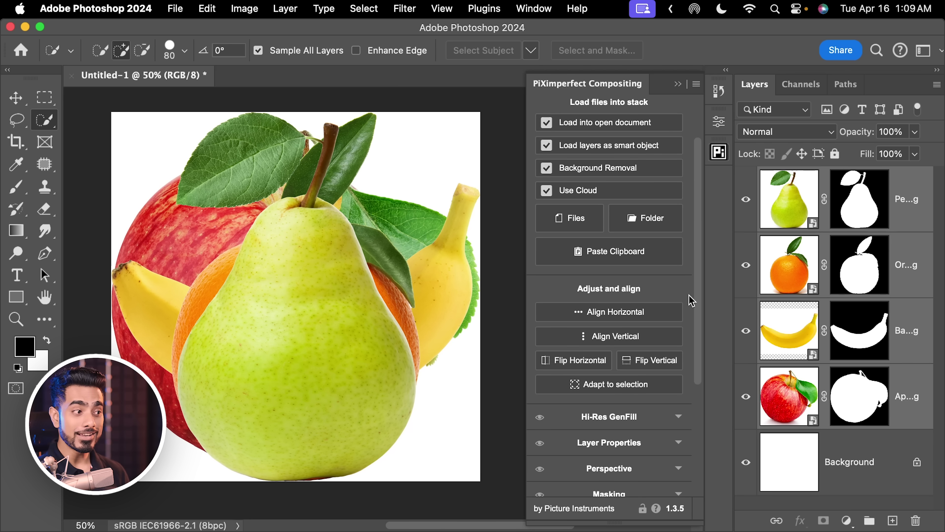
left_click(619, 315)
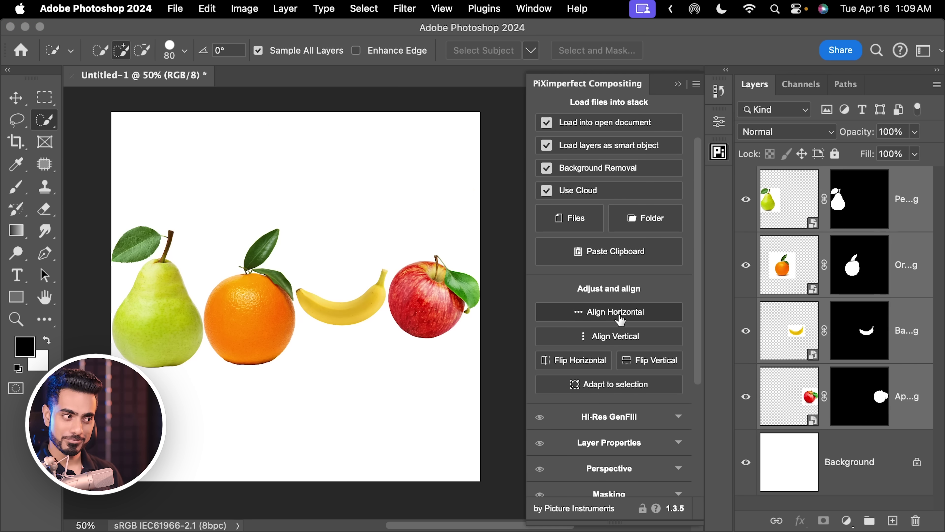
left_click(617, 336)
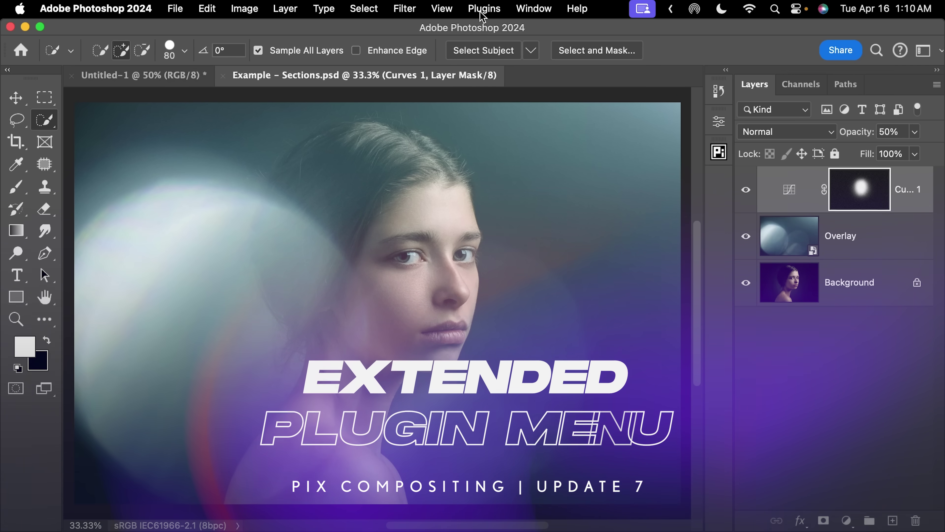
- Open the PiXimperfect Compositing plugin for Example – Sections.psd
left_click(481, 11)
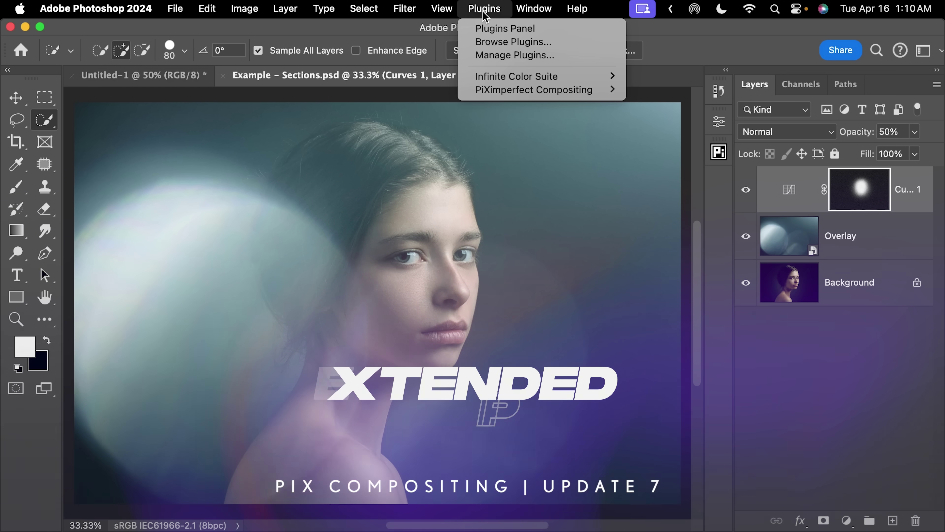
mouse_move(564, 93)
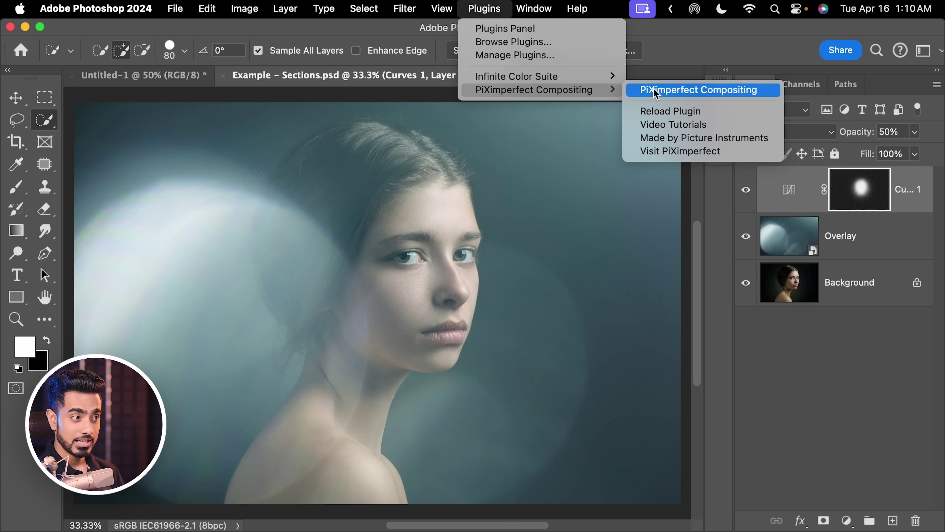